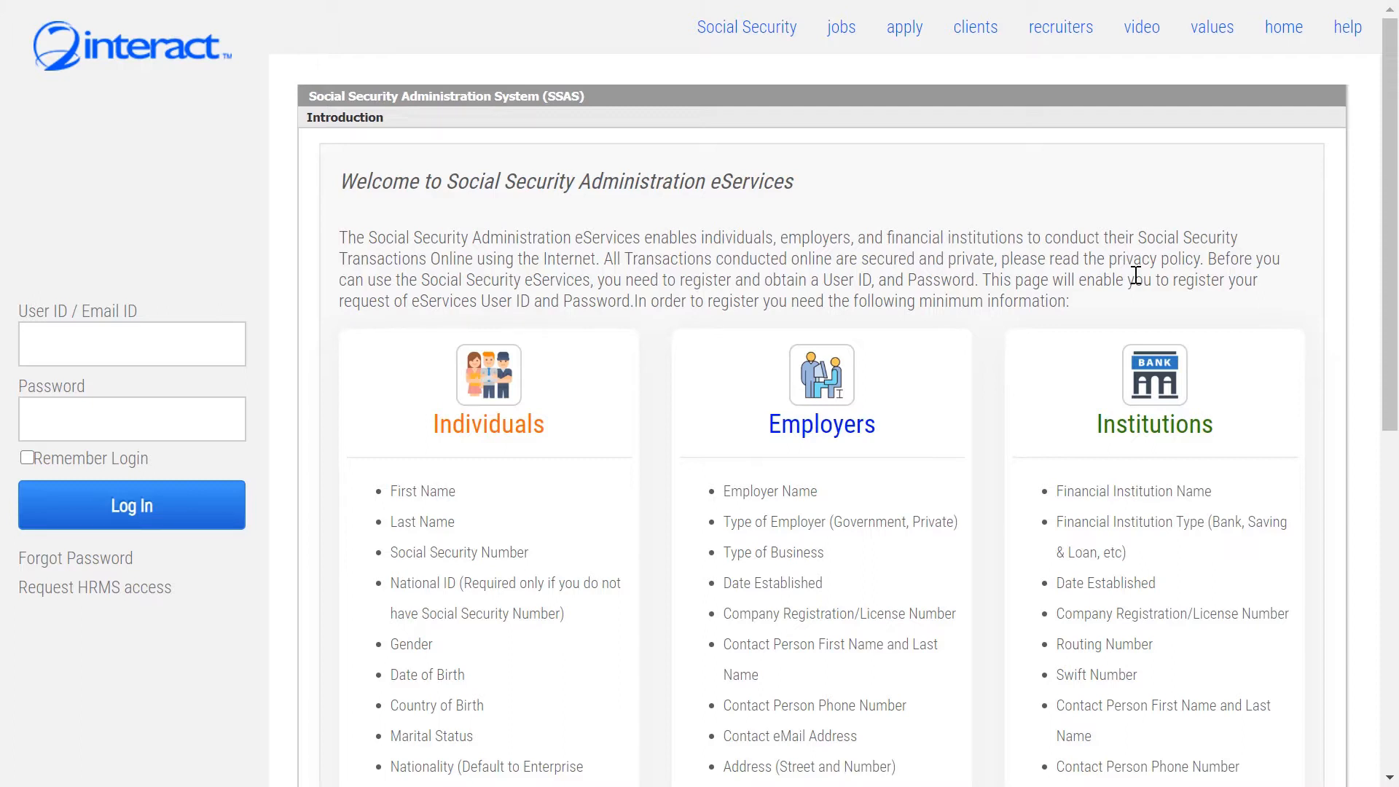
Browse the Individual, Employer and Financial Institution registration forms, returning to Social Security between each.
{"action": "left_click_drag", "start_coordinate": [1389, 216], "coordinate": [1389, 292]}
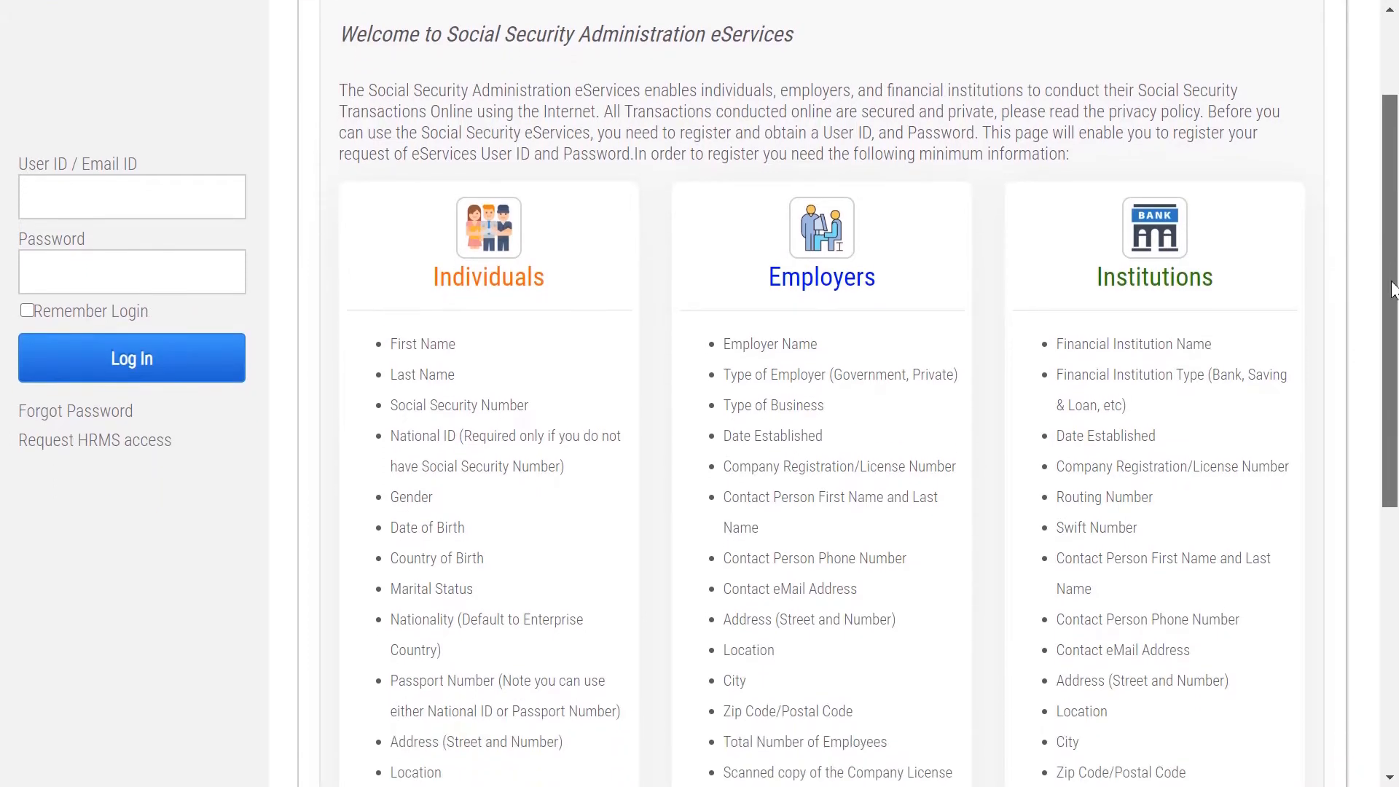
{"action": "left_click", "coordinate": [518, 229]}
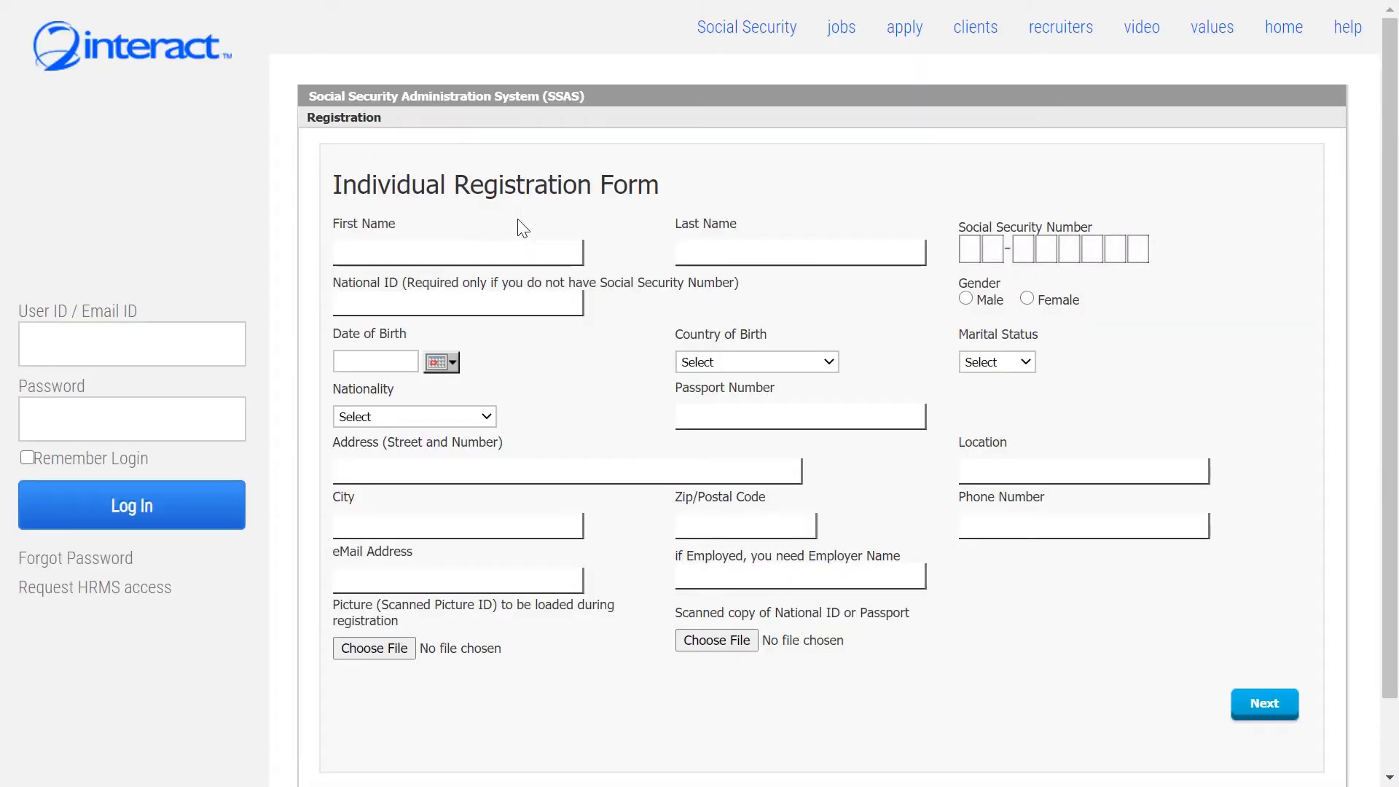
{"action": "left_click", "coordinate": [756, 45]}
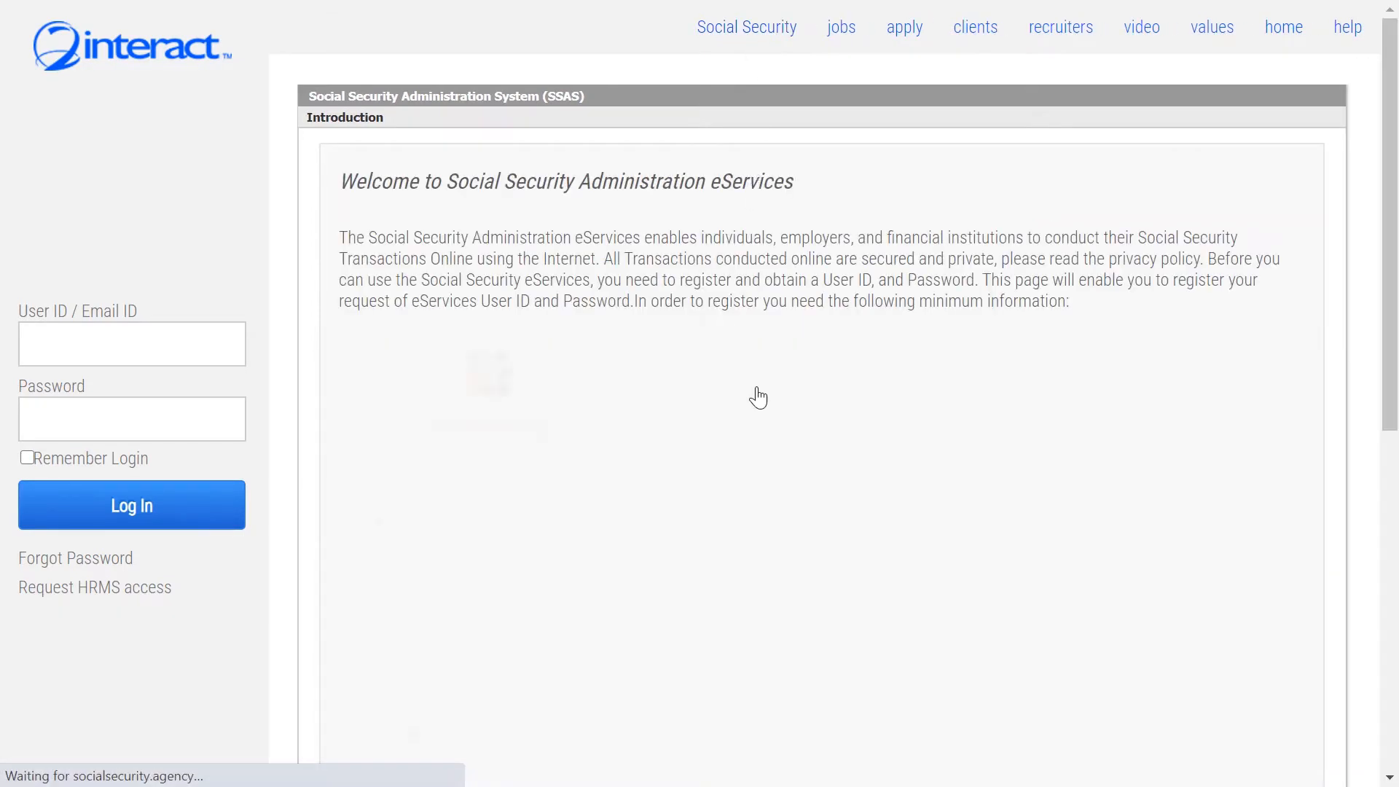
{"action": "left_click", "coordinate": [822, 397]}
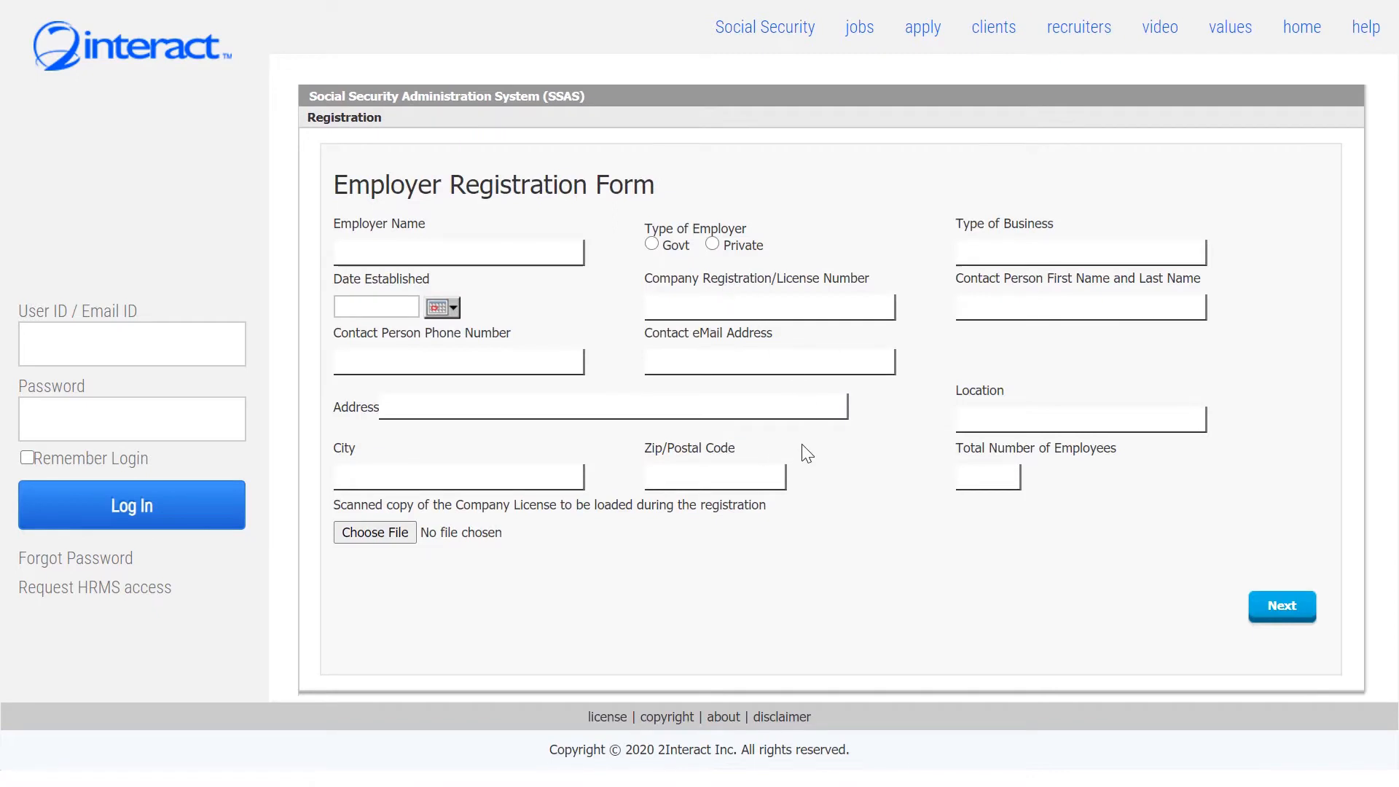
{"action": "left_click", "coordinate": [743, 32]}
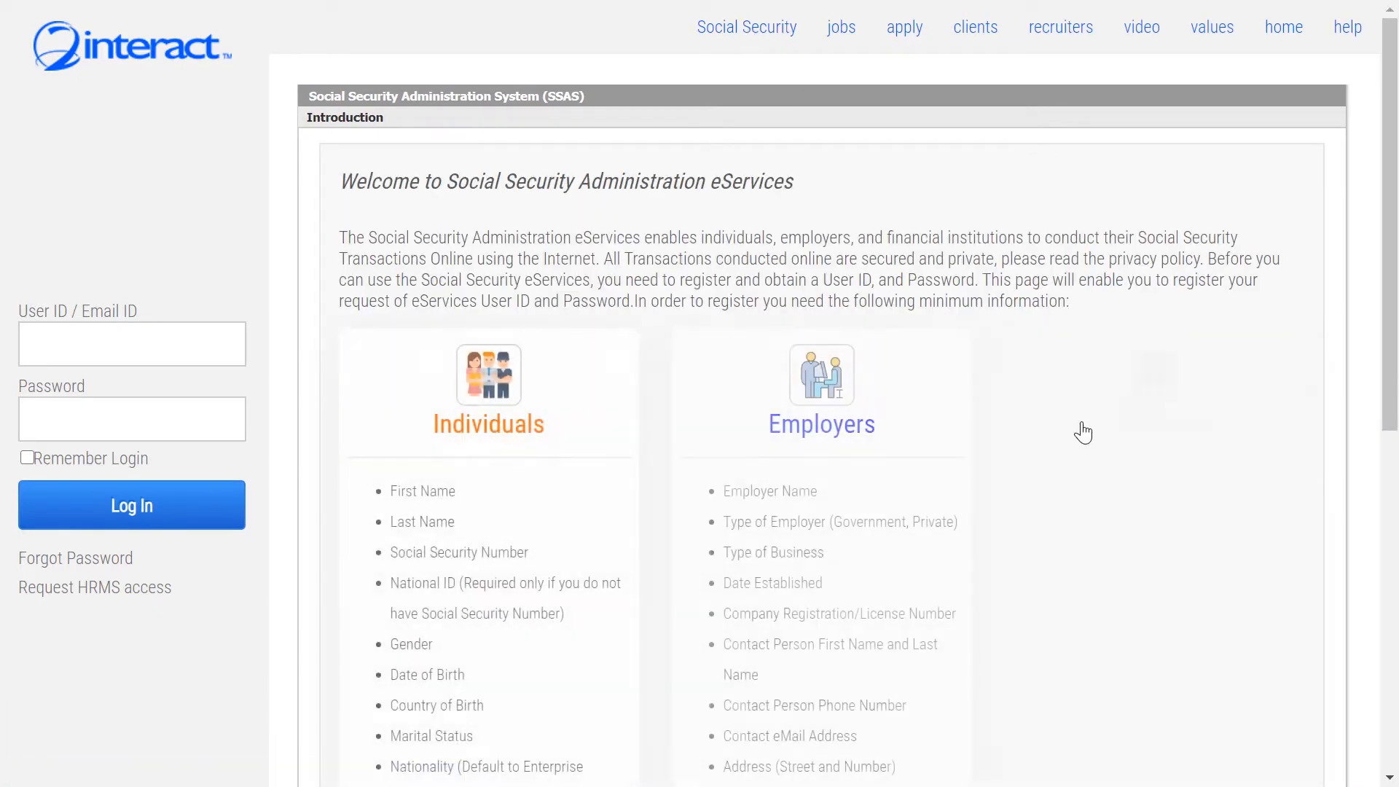
{"action": "left_click", "coordinate": [1157, 397]}
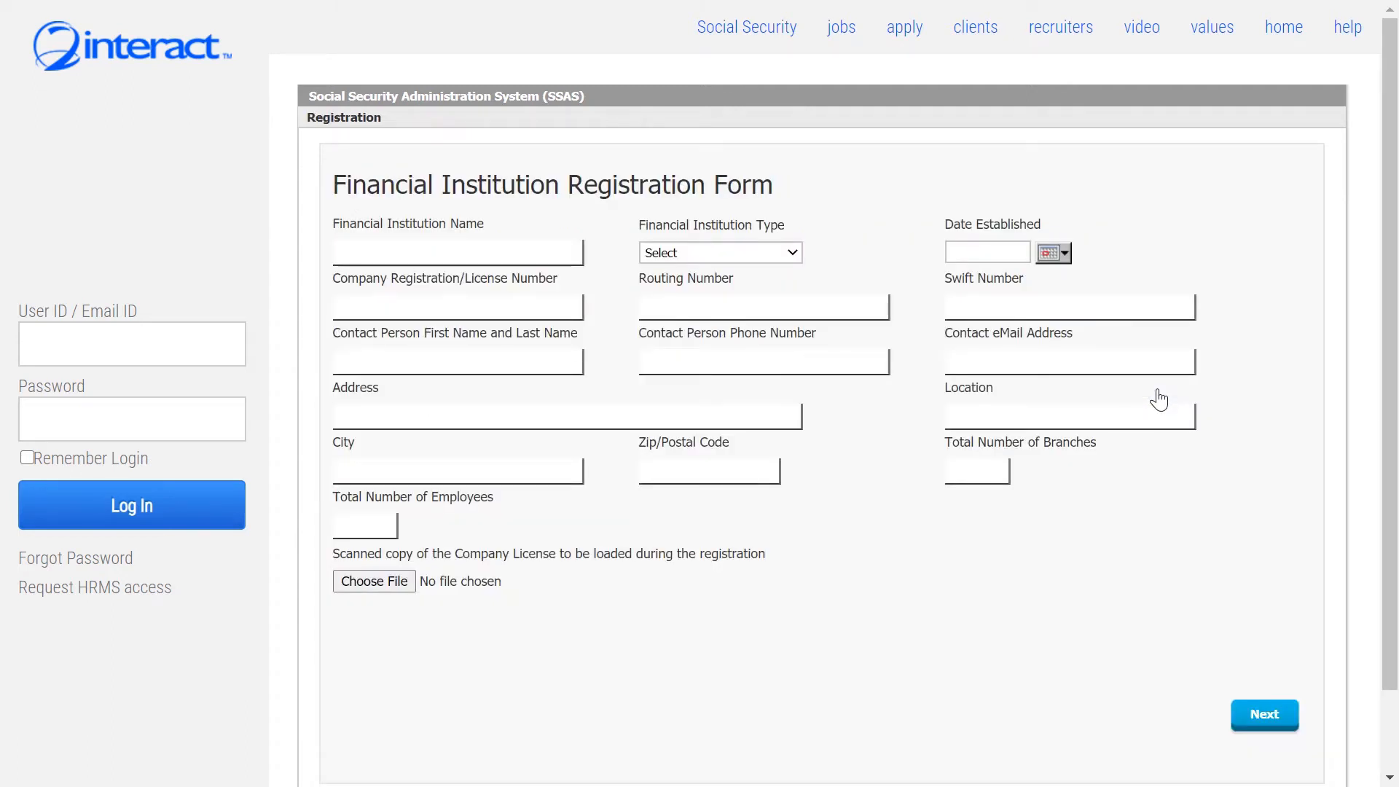
{"action": "left_click", "coordinate": [747, 28]}
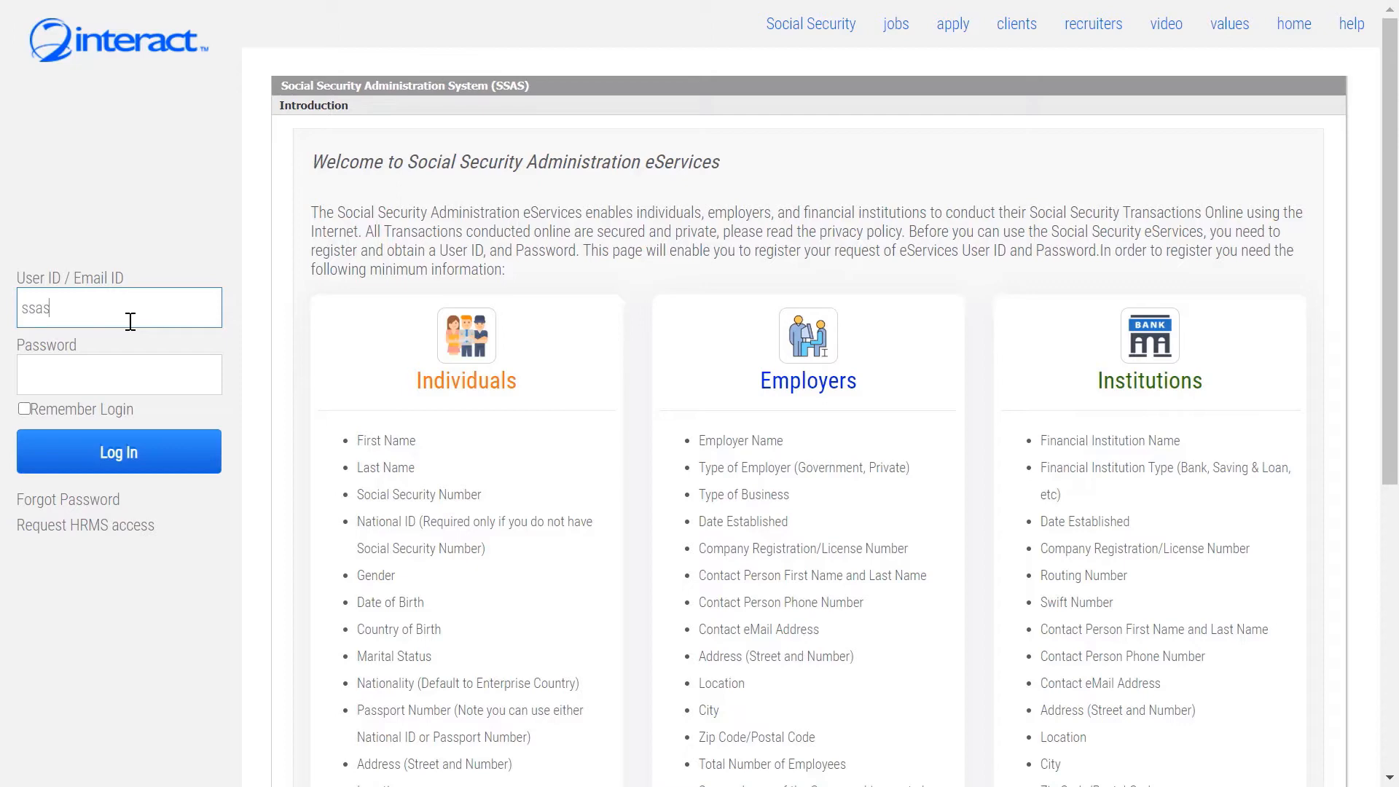
Enter the password to log in, then scroll through the blank SSN application form.
{"action": "key", "text": "Tab"}
{"action": "key", "text": "Return"}
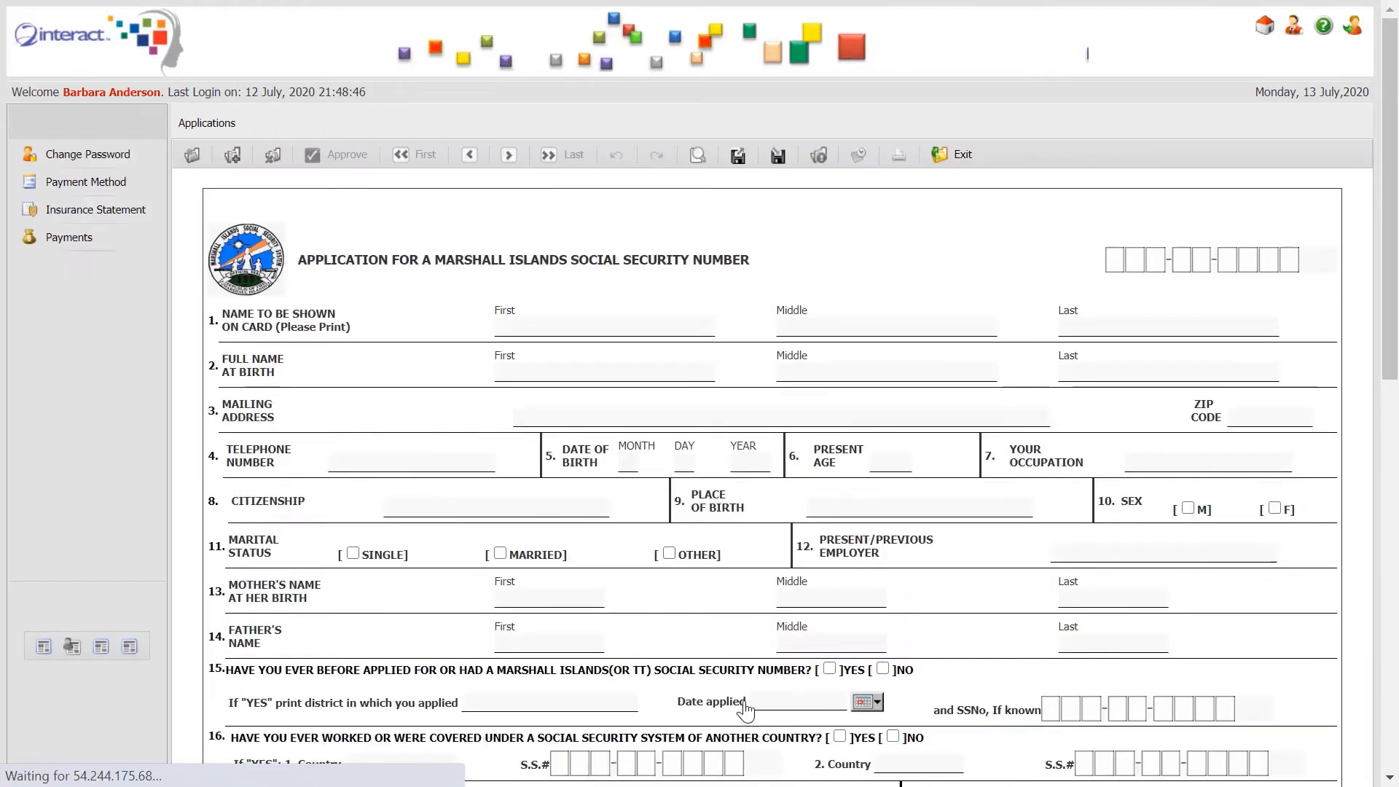
{"action": "left_click_drag", "start_coordinate": [1391, 238], "coordinate": [1344, 608]}
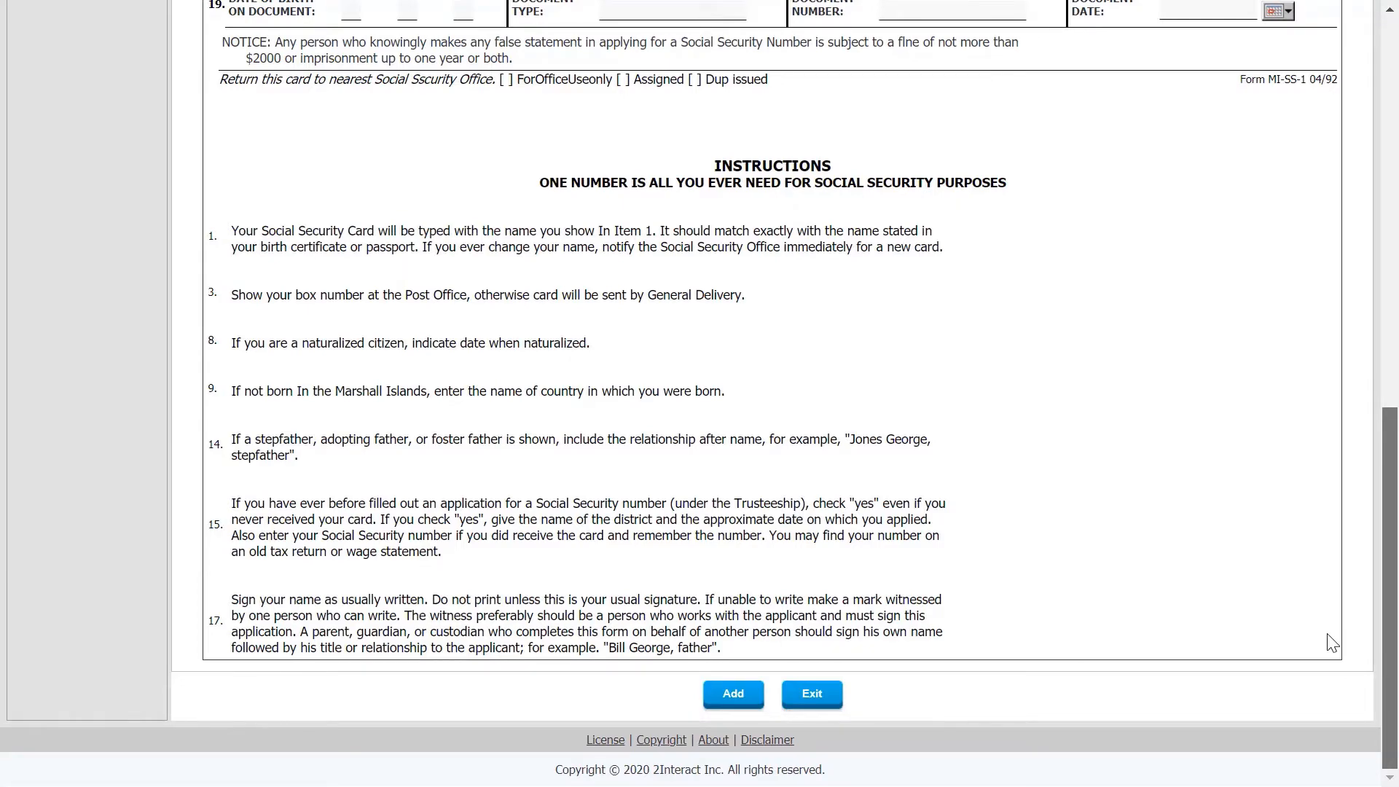
{"action": "scroll", "coordinate": [1332, 601], "scroll_direction": "up", "scroll_amount": 9}
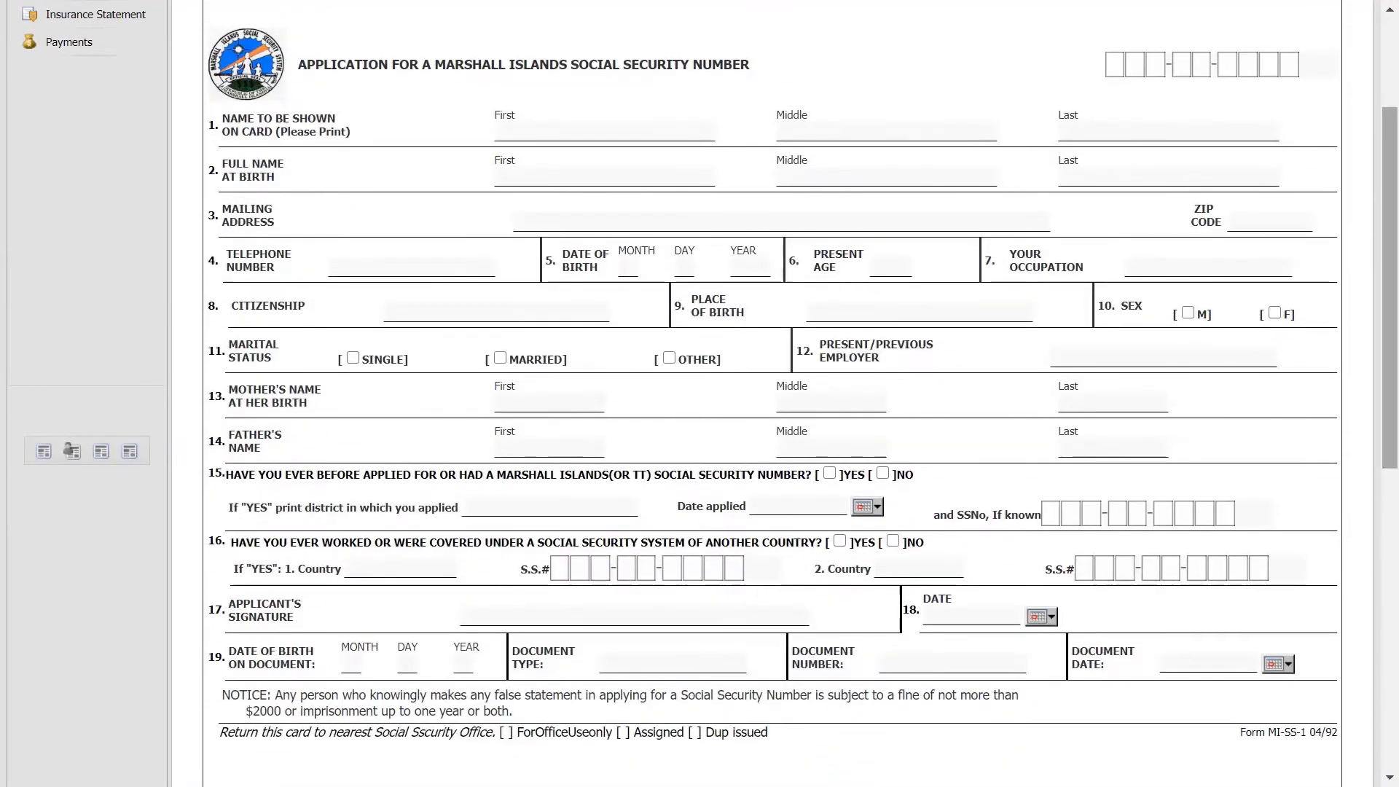
Enter the applicant's card name, birth name, mailing address and telephone number.
{"action": "left_click", "coordinate": [561, 134]}
{"action": "key", "text": "Tab"}
{"action": "key", "text": "Tab"}
{"action": "key", "text": "Tab"}
{"action": "key", "text": "Tab"}
{"action": "key", "text": "Tab"}
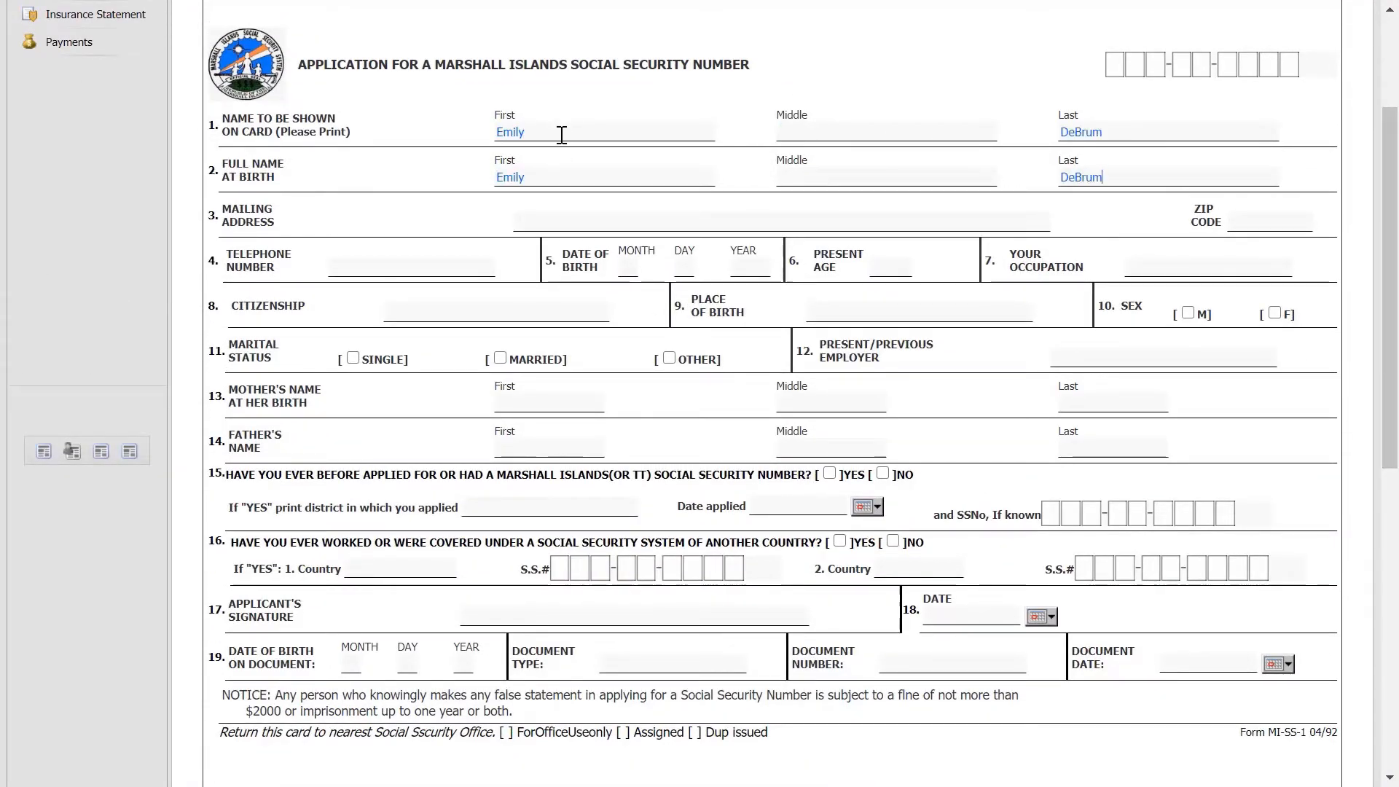
{"action": "key", "text": "Tab"}
{"action": "type", "text": "Main Street"}
{"action": "key", "text": "Tab"}
{"action": "key", "text": "Tab"}
{"action": "type", "text": "625-142"}
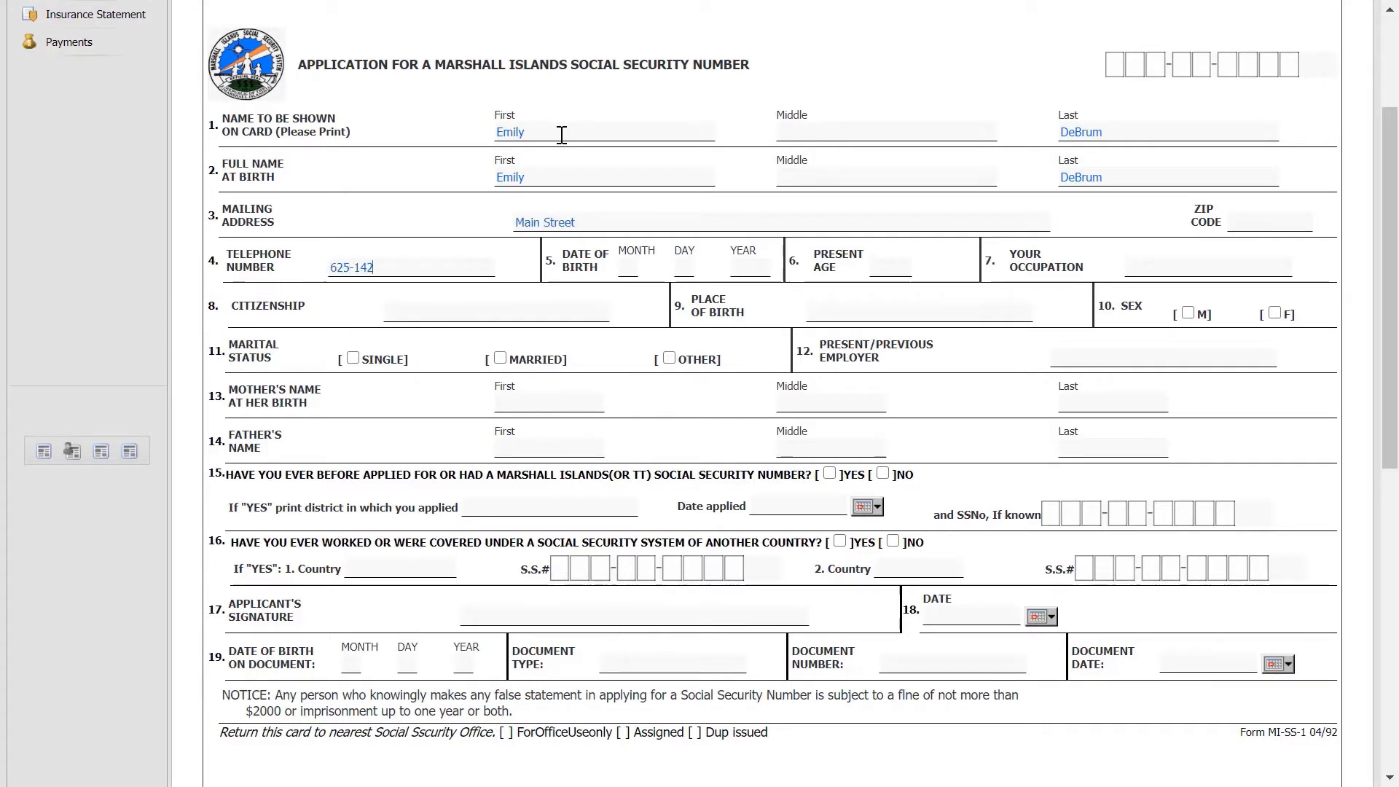
{"action": "type", "text": "1"}
Fill birth date 05/01/1965, age 55, occupation Sales Manager and Marshall Islands citizenship.
{"action": "key", "text": "Tab"}
{"action": "type", "text": "05"}
{"action": "key", "text": "Tab"}
{"action": "type", "text": "01"}
{"action": "key", "text": "Tab"}
{"action": "type", "text": "1965"}
{"action": "key", "text": "Tab"}
{"action": "type", "text": "55"}
{"action": "key", "text": "Tab"}
{"action": "type", "text": "Sales Manager"}
{"action": "key", "text": "Tab"}
{"action": "type", "text": "Marshall Islands"}
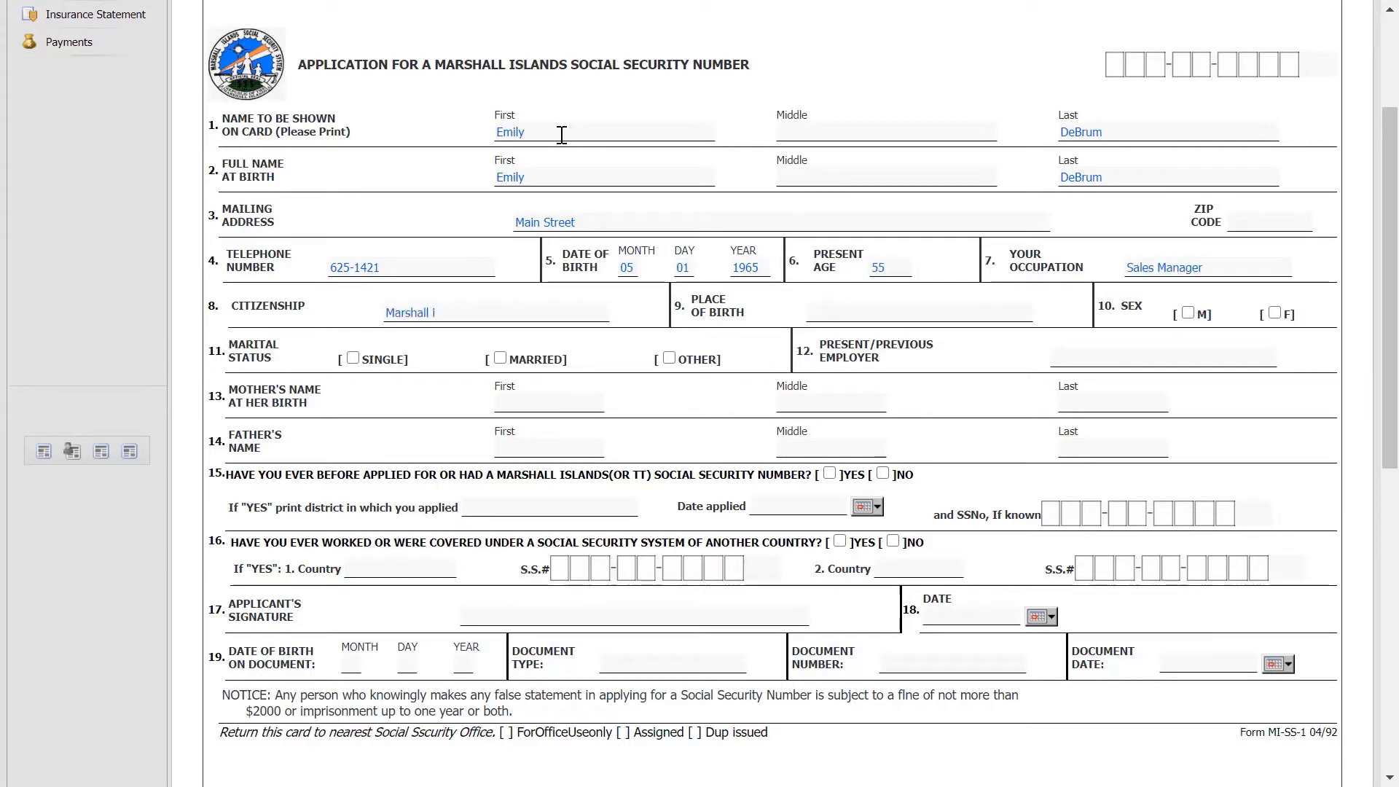
{"action": "key", "text": "Tab"}
{"action": "type", "text": "Marshall Islands"}
Mark sex F and marital status Married, and enter employer Car Rentals LLC.
{"action": "left_click", "coordinate": [1274, 313]}
{"action": "left_click", "coordinate": [501, 359]}
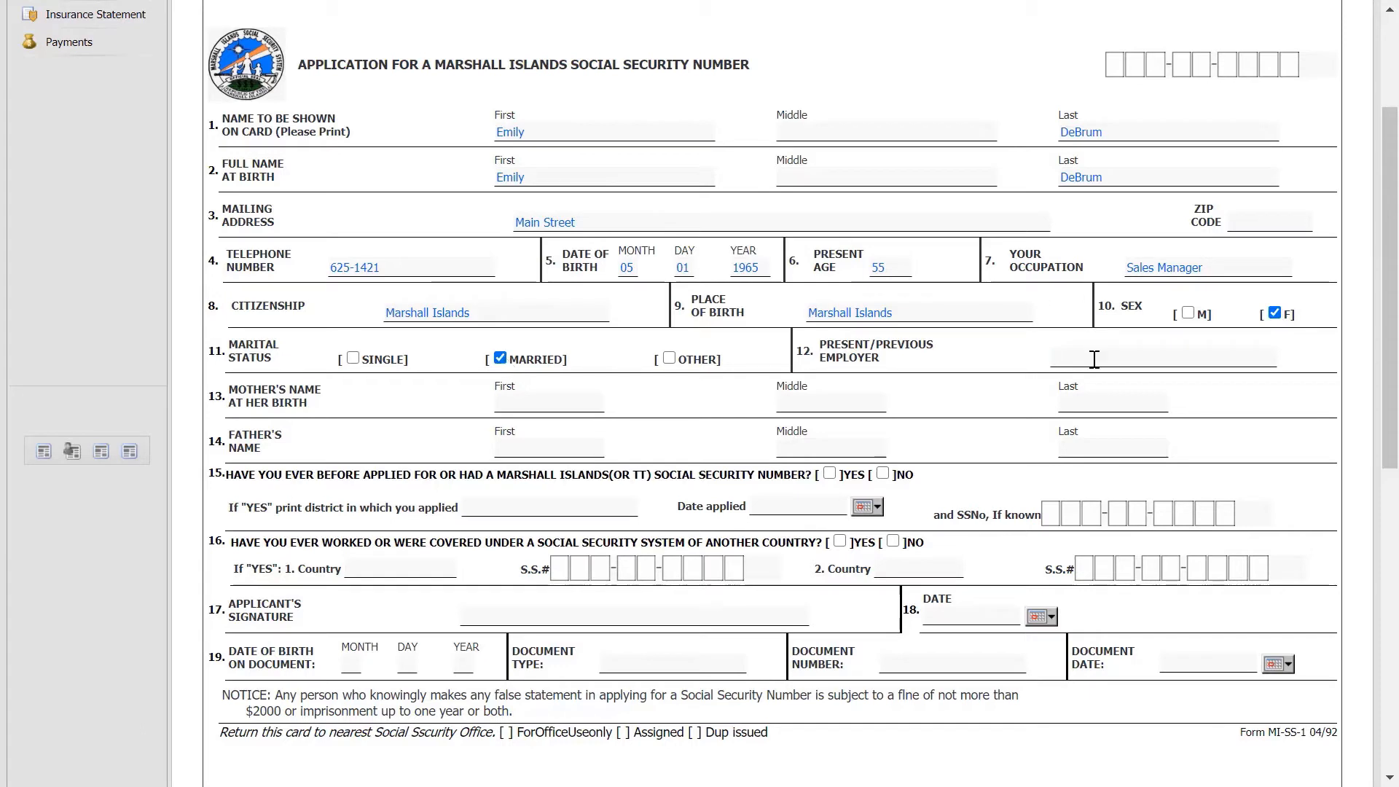
{"action": "left_click", "coordinate": [1094, 360]}
{"action": "type", "text": "Car Rentals LLC"}
Enter the mother's and father's names.
{"action": "left_click", "coordinate": [542, 402]}
{"action": "key", "text": "Tab"}
{"action": "key", "text": "Tab"}
{"action": "key", "text": "Tab"}
{"action": "key", "text": "Tab"}
{"action": "key", "text": "Tab"}
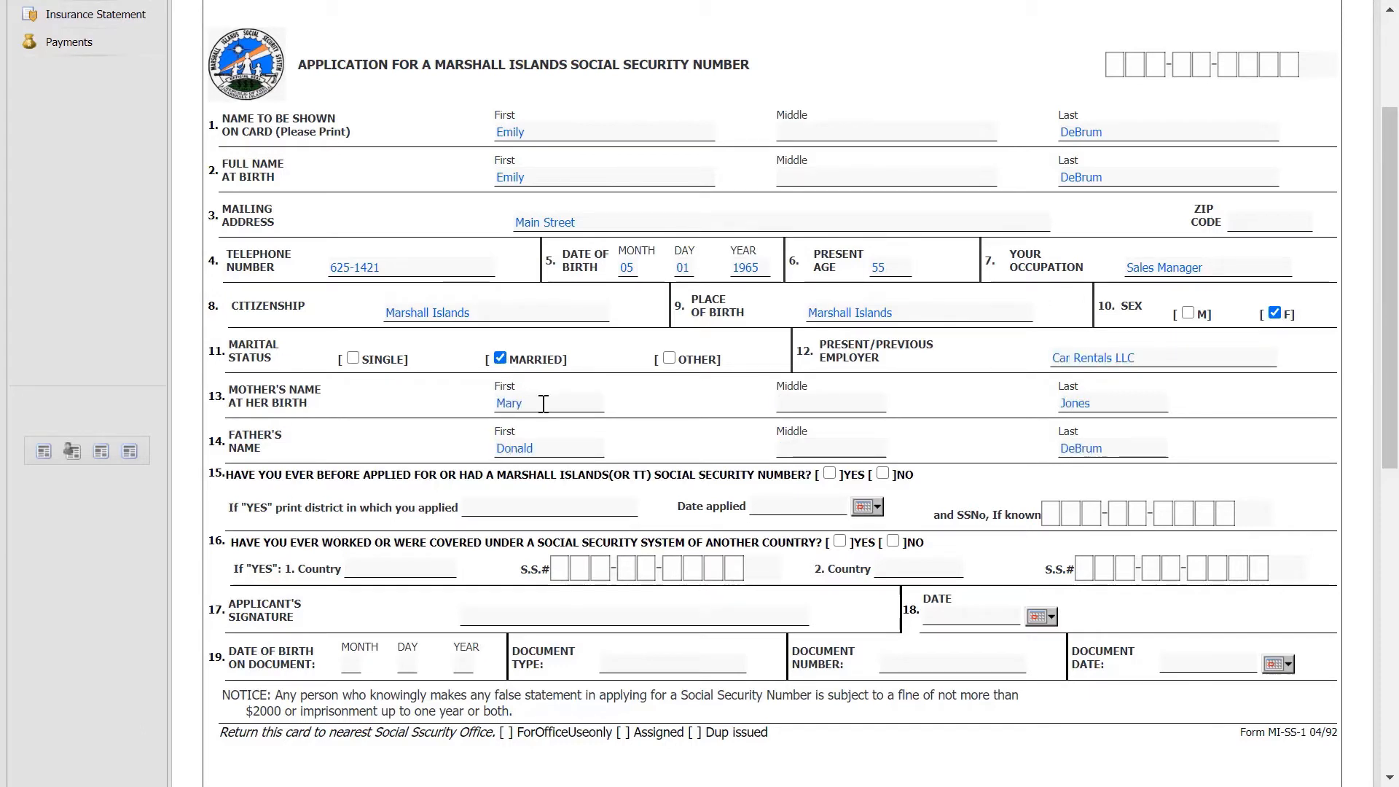
Answer NO to prior application and foreign coverage, begin the item 18 date, then view General details.
{"action": "left_click", "coordinate": [885, 473]}
{"action": "left_click", "coordinate": [893, 541]}
{"action": "left_click", "coordinate": [954, 612]}
{"action": "type", "text": "08/"}
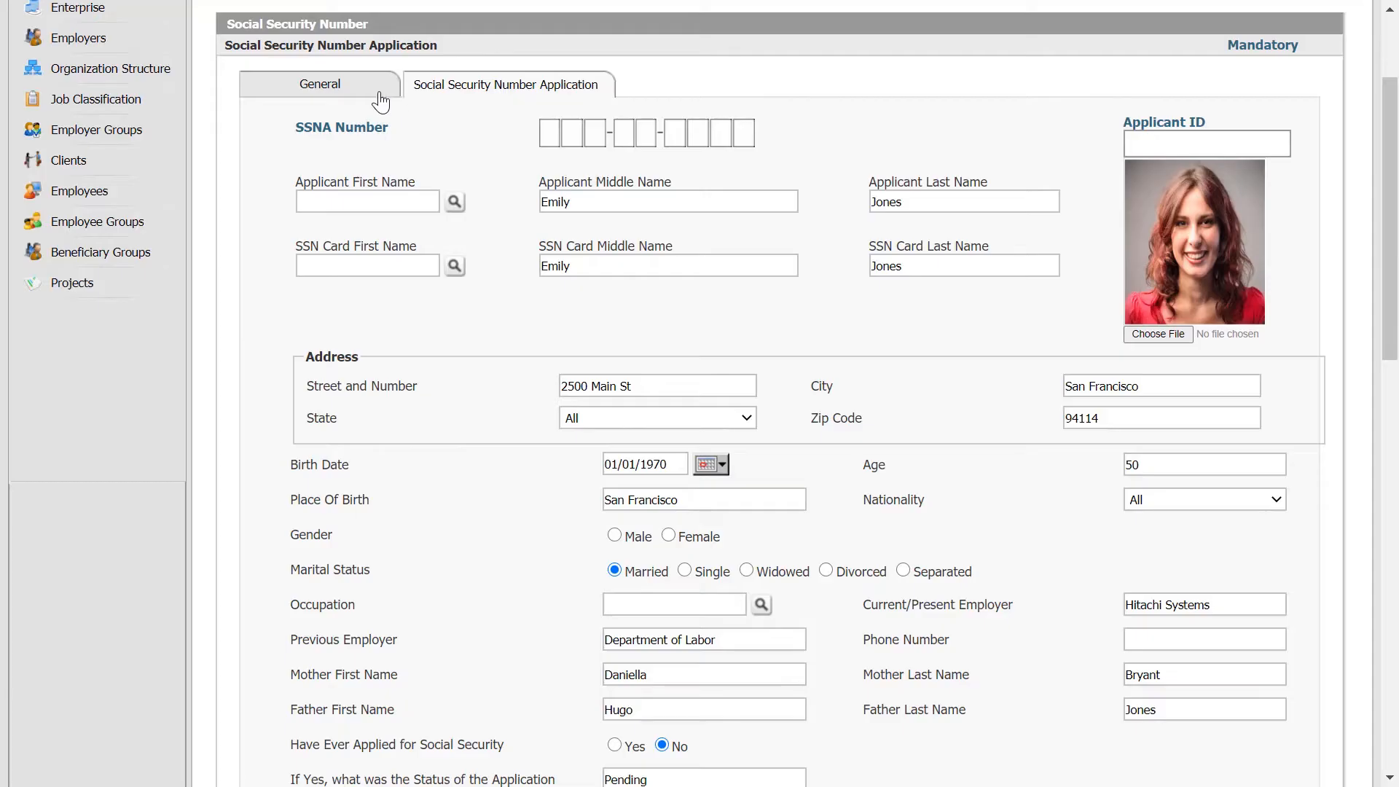
{"action": "left_click", "coordinate": [376, 95]}
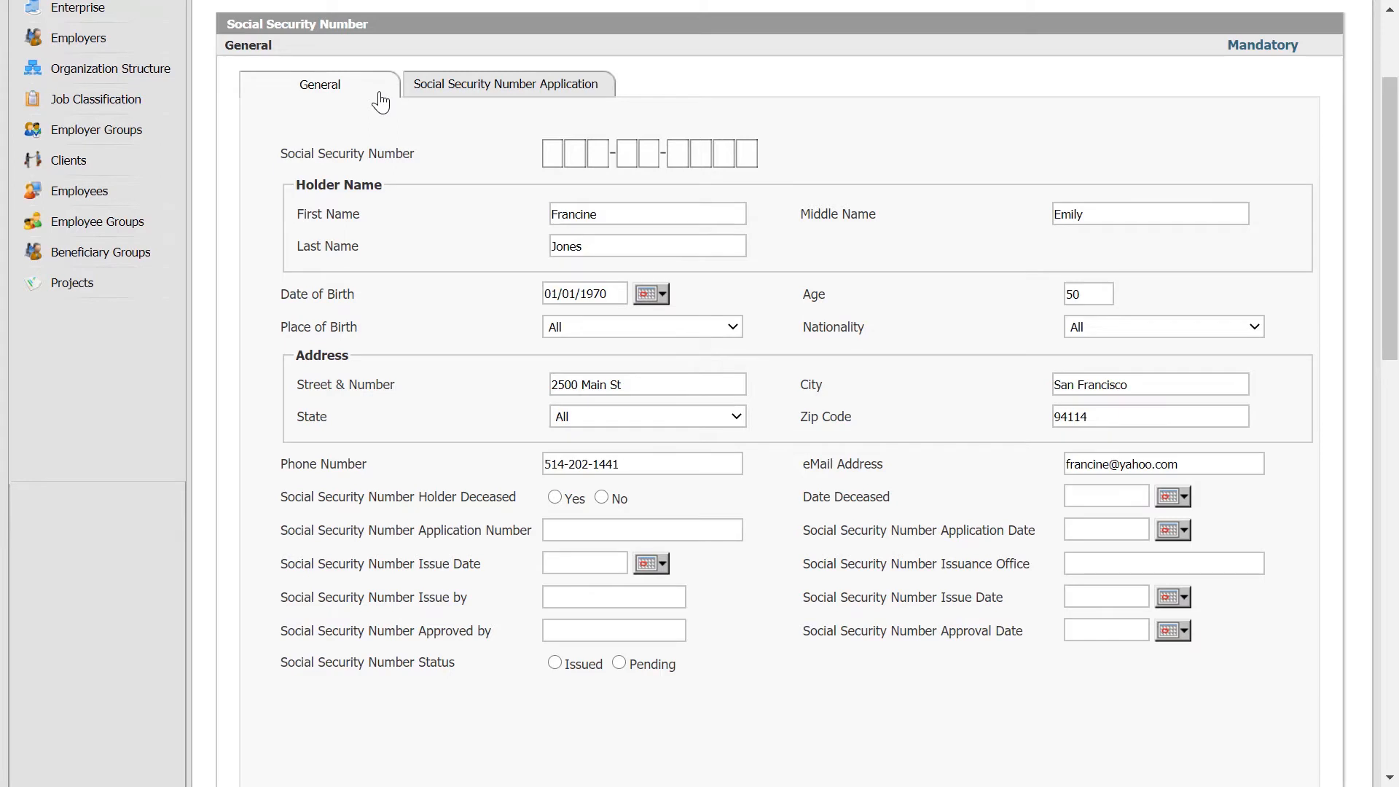
Switch to the record's Social Security Number Application details and scroll down the form.
{"action": "left_click", "coordinate": [481, 88]}
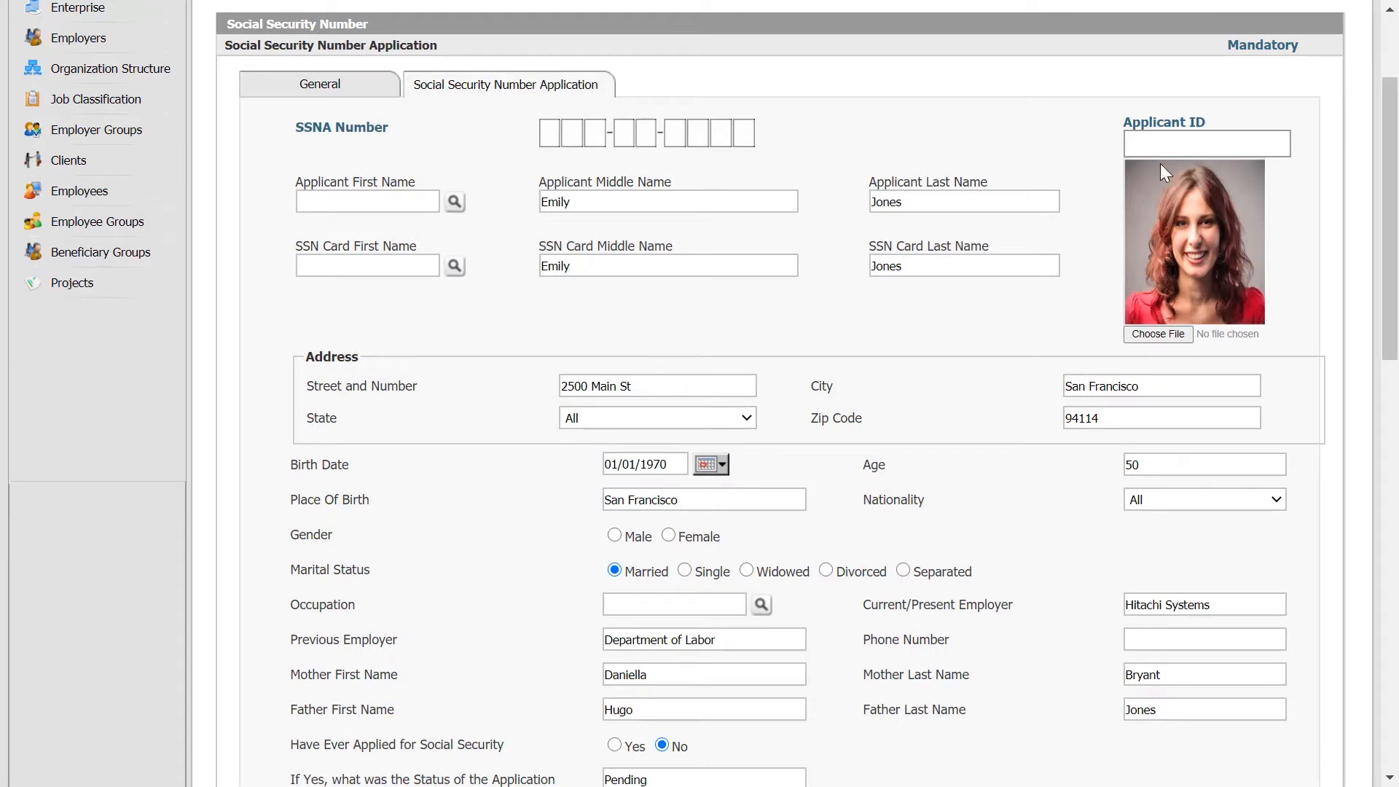
{"action": "left_click_drag", "start_coordinate": [1393, 172], "coordinate": [1393, 256]}
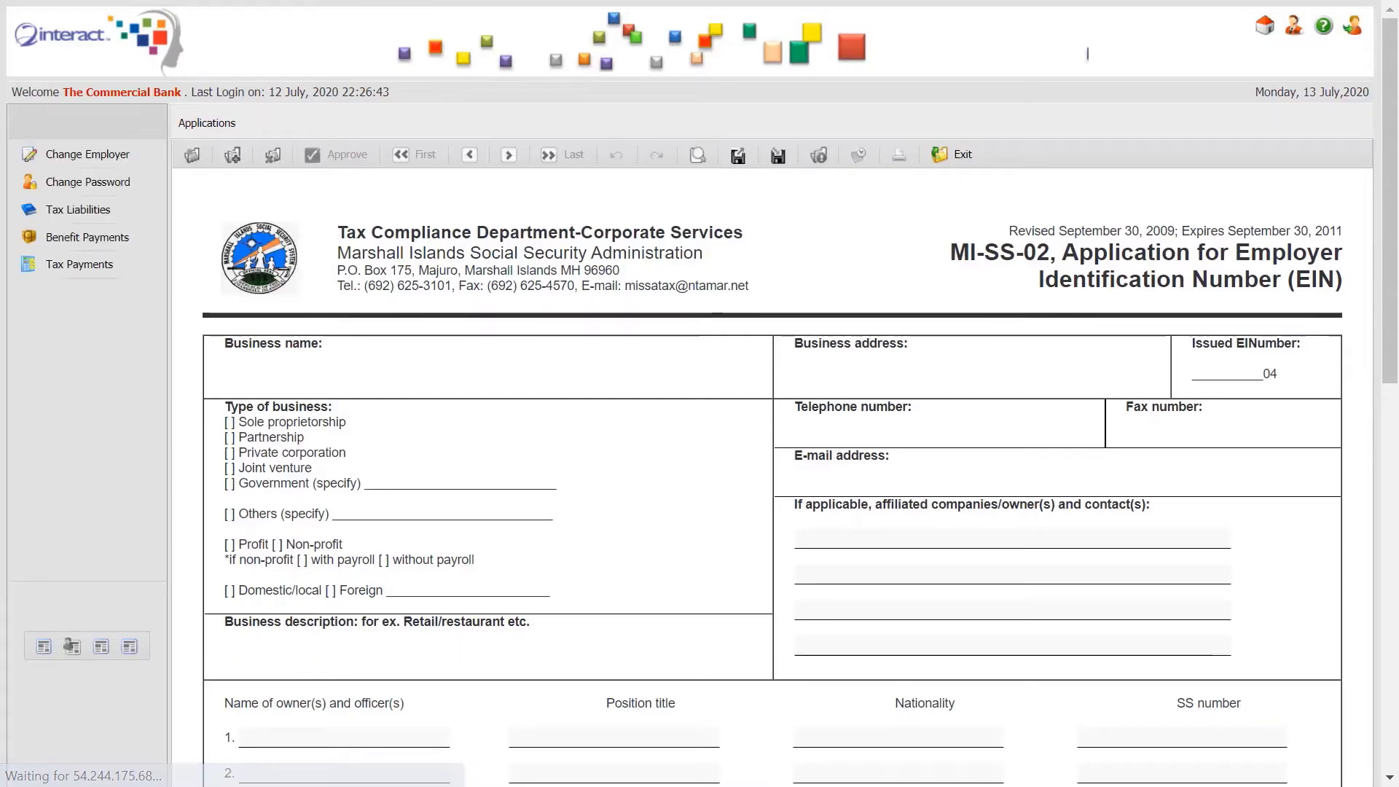
Enter the names of the three owners on the EIN form.
{"action": "left_click_drag", "start_coordinate": [1391, 174], "coordinate": [1391, 325]}
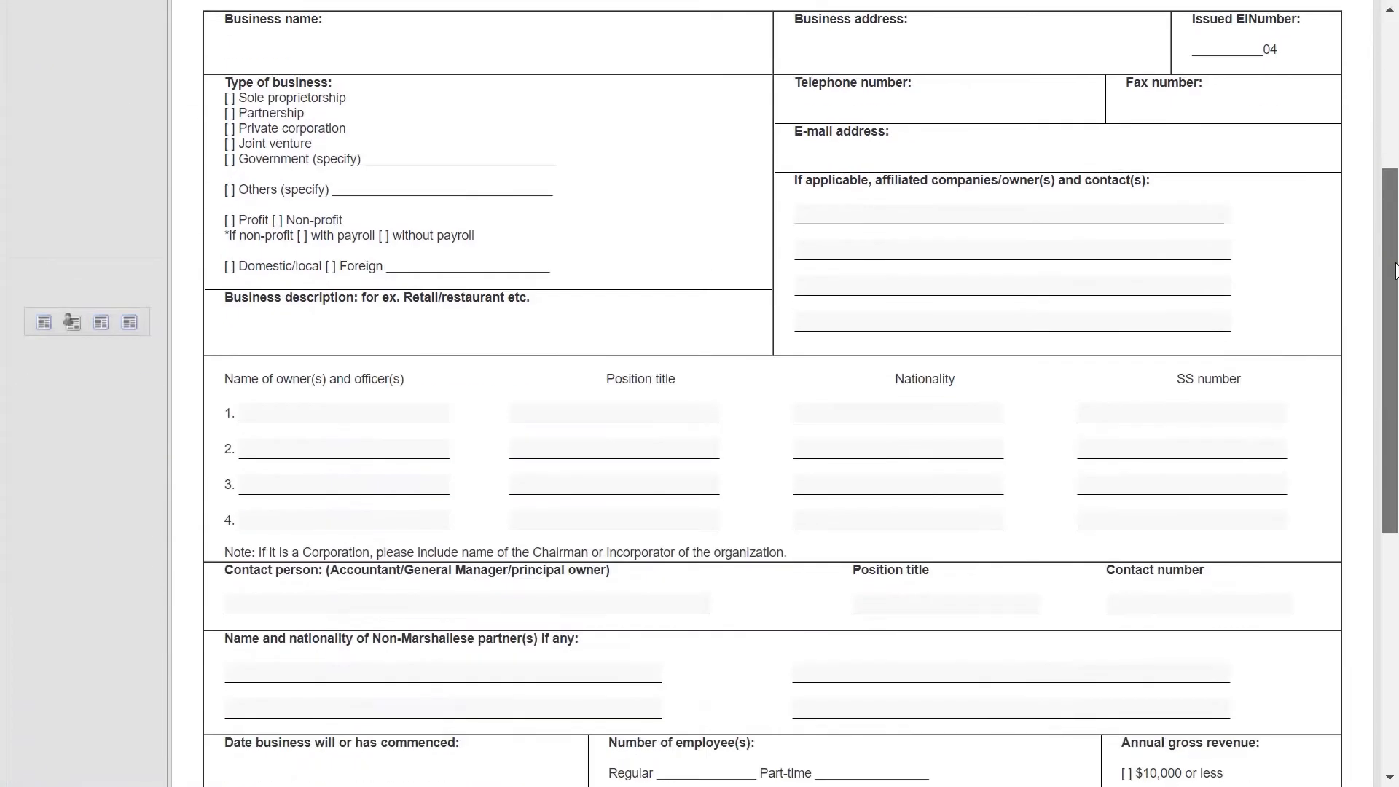
{"action": "left_click", "coordinate": [293, 173]}
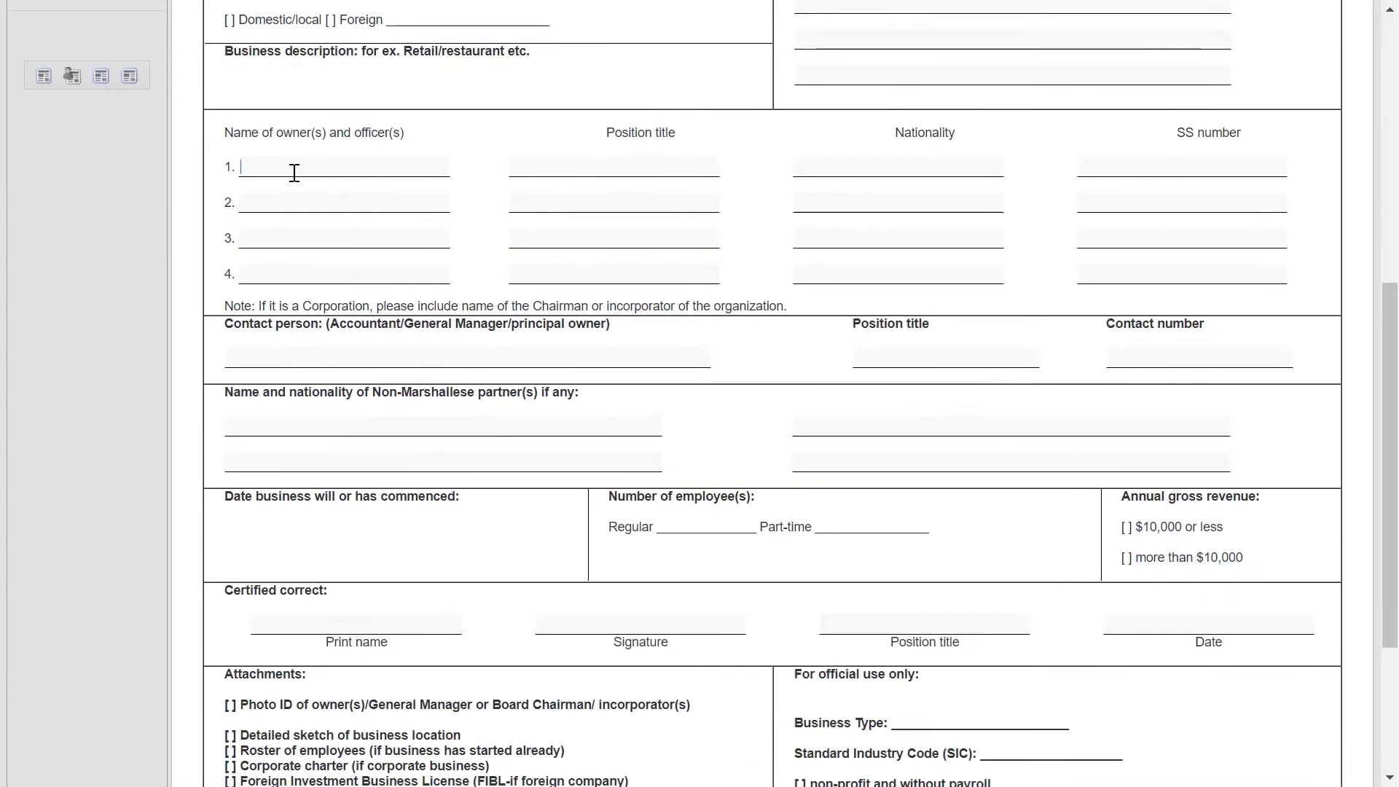
{"action": "left_click", "coordinate": [295, 198]}
{"action": "left_click", "coordinate": [312, 231]}
Give the owners position titles General Manager, Assistant Manager and N/A.
{"action": "left_click", "coordinate": [597, 169]}
{"action": "type", "text": "General Manager"}
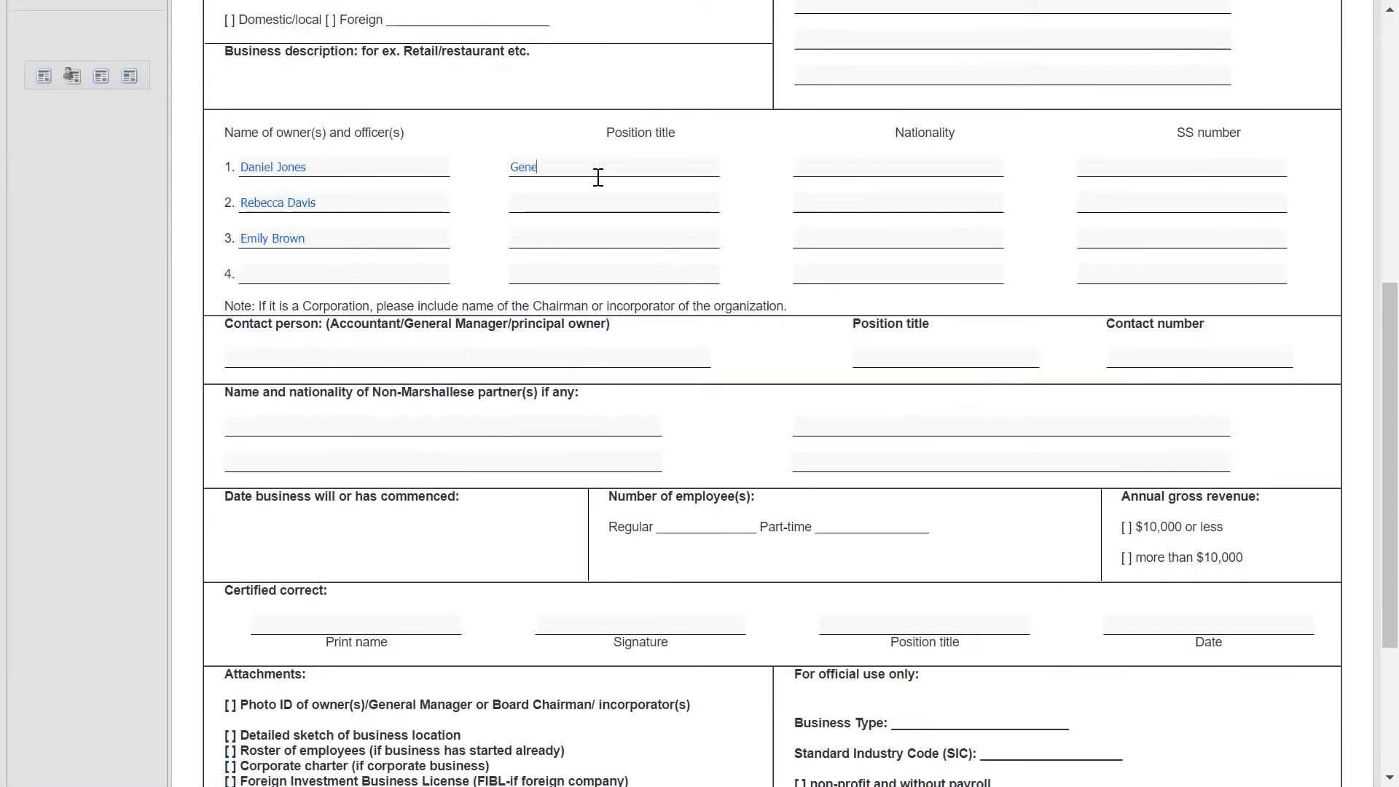
{"action": "left_click", "coordinate": [597, 200]}
{"action": "type", "text": "Assistant Manager"}
{"action": "left_click", "coordinate": [581, 235]}
{"action": "type", "text": "N/A"}
Set all three owners' nationality to Marshall Islands.
{"action": "left_click", "coordinate": [903, 167]}
{"action": "type", "text": "Marshall"}
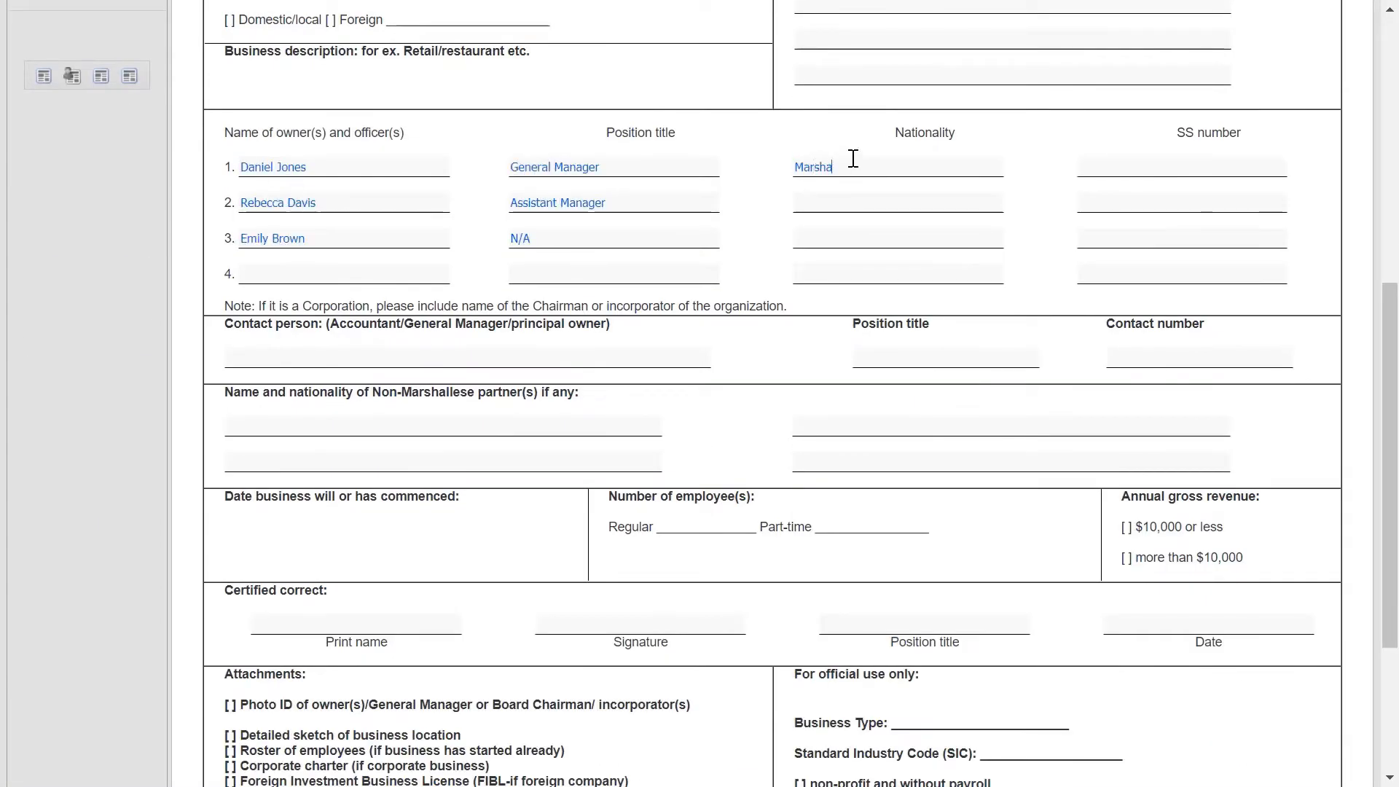
{"action": "left_click_drag", "start_coordinate": [880, 167], "coordinate": [791, 167]}
{"action": "key", "text": "ctrl+c"}
{"action": "left_click", "coordinate": [875, 202]}
{"action": "key", "text": "ctrl+v"}
{"action": "left_click", "coordinate": [874, 238]}
{"action": "key", "text": "ctrl+v"}
Enter each of the three owners' Social Security numbers.
{"action": "left_click", "coordinate": [1149, 168]}
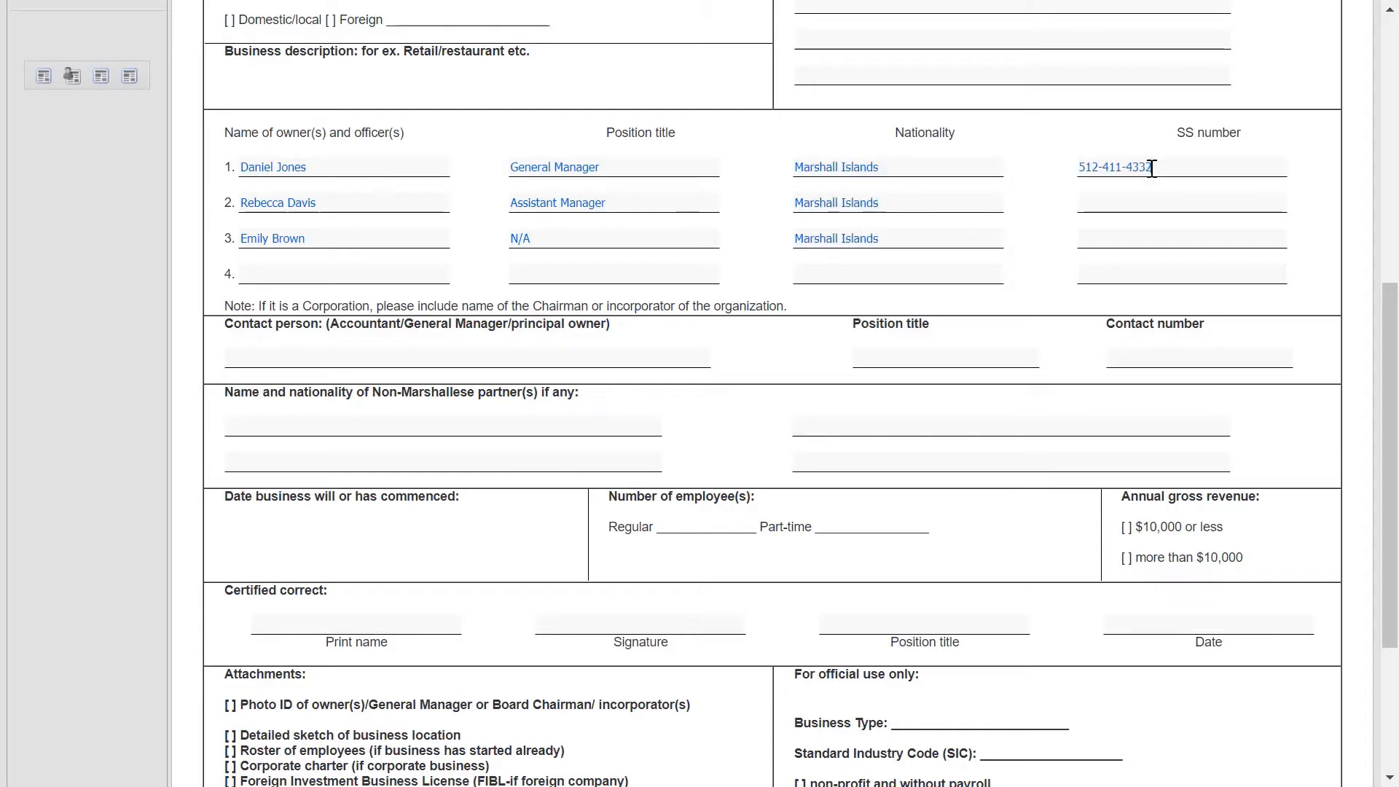
{"action": "left_click", "coordinate": [1140, 204]}
{"action": "left_click", "coordinate": [1130, 234]}
Fill the contact person's name, title General Manager and contact number.
{"action": "left_click", "coordinate": [666, 352]}
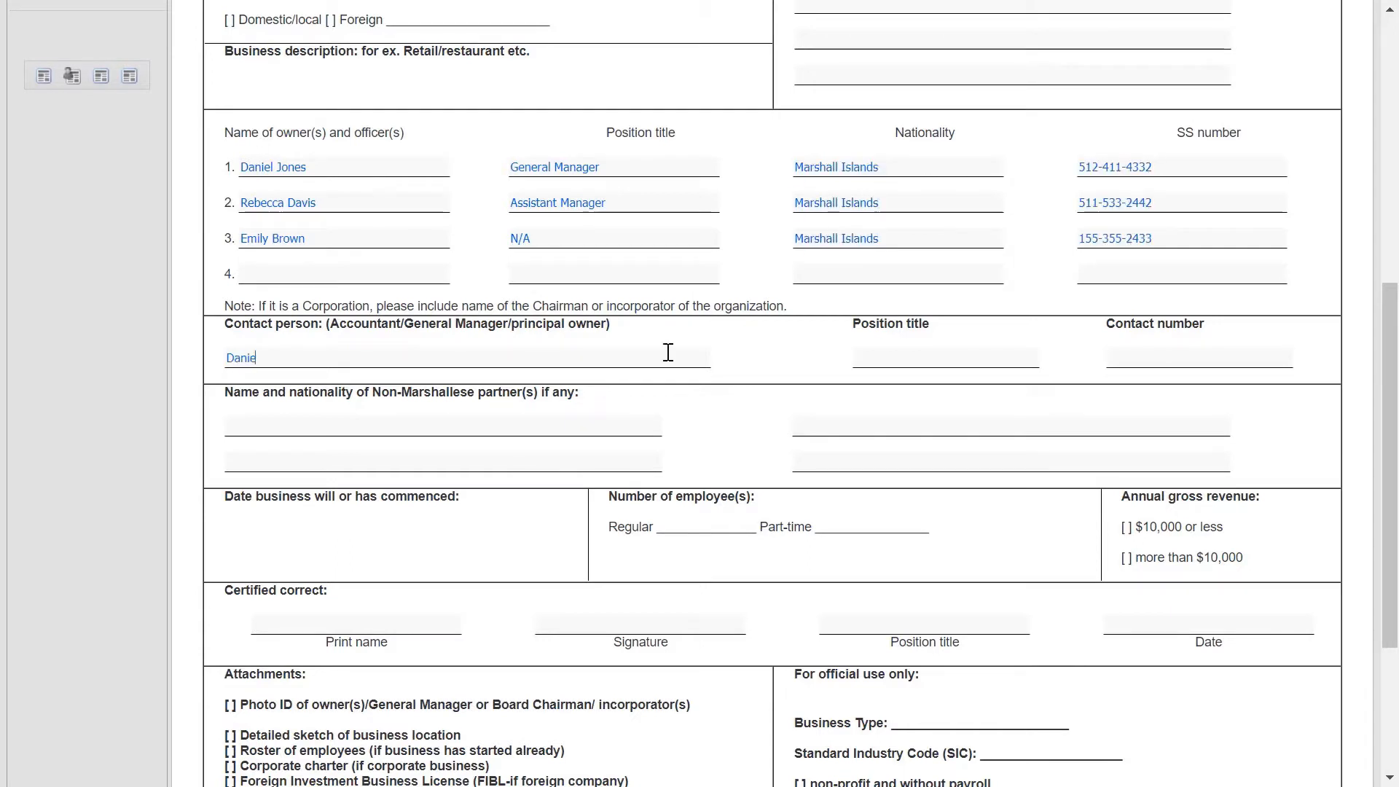
{"action": "key", "text": "Tab"}
{"action": "type", "text": "General Manager"}
{"action": "key", "text": "Tab"}
{"action": "type", "text": "432-4111"}
Enter Perfect Laundry LLC as the affiliated company.
{"action": "scroll", "coordinate": [480, 605], "scroll_direction": "up", "scroll_amount": 4}
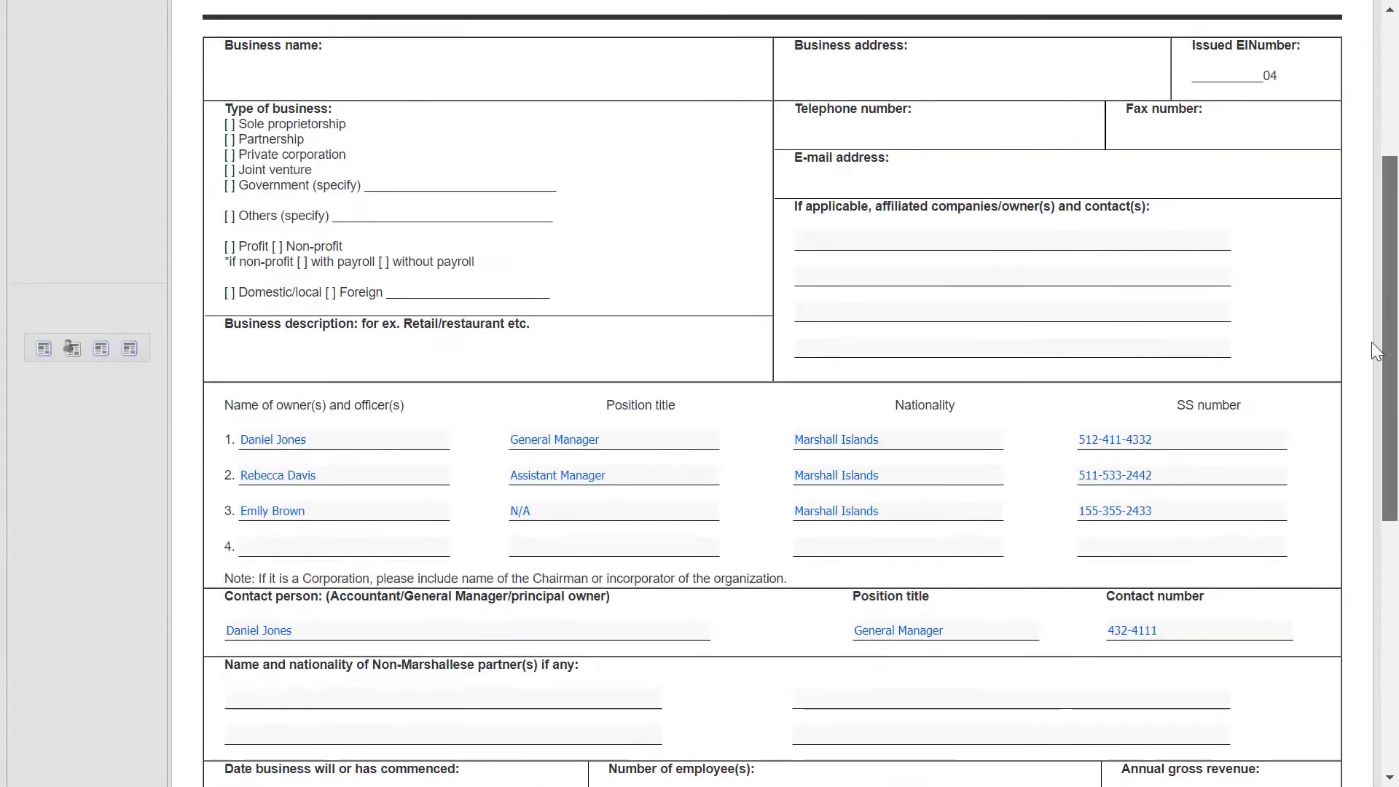
{"action": "left_click", "coordinate": [893, 244]}
{"action": "type", "text": "Laundry"}
{"action": "key", "text": "BackSpace"}
{"action": "key", "text": "BackSpace"}
{"action": "key", "text": "BackSpace"}
{"action": "key", "text": "BackSpace"}
{"action": "key", "text": "BackSpace"}
{"action": "key", "text": "BackSpace"}
{"action": "key", "text": "BackSpace"}
{"action": "key", "text": "BackSpace"}
{"action": "type", "text": "Perfect Laundry LLC"}
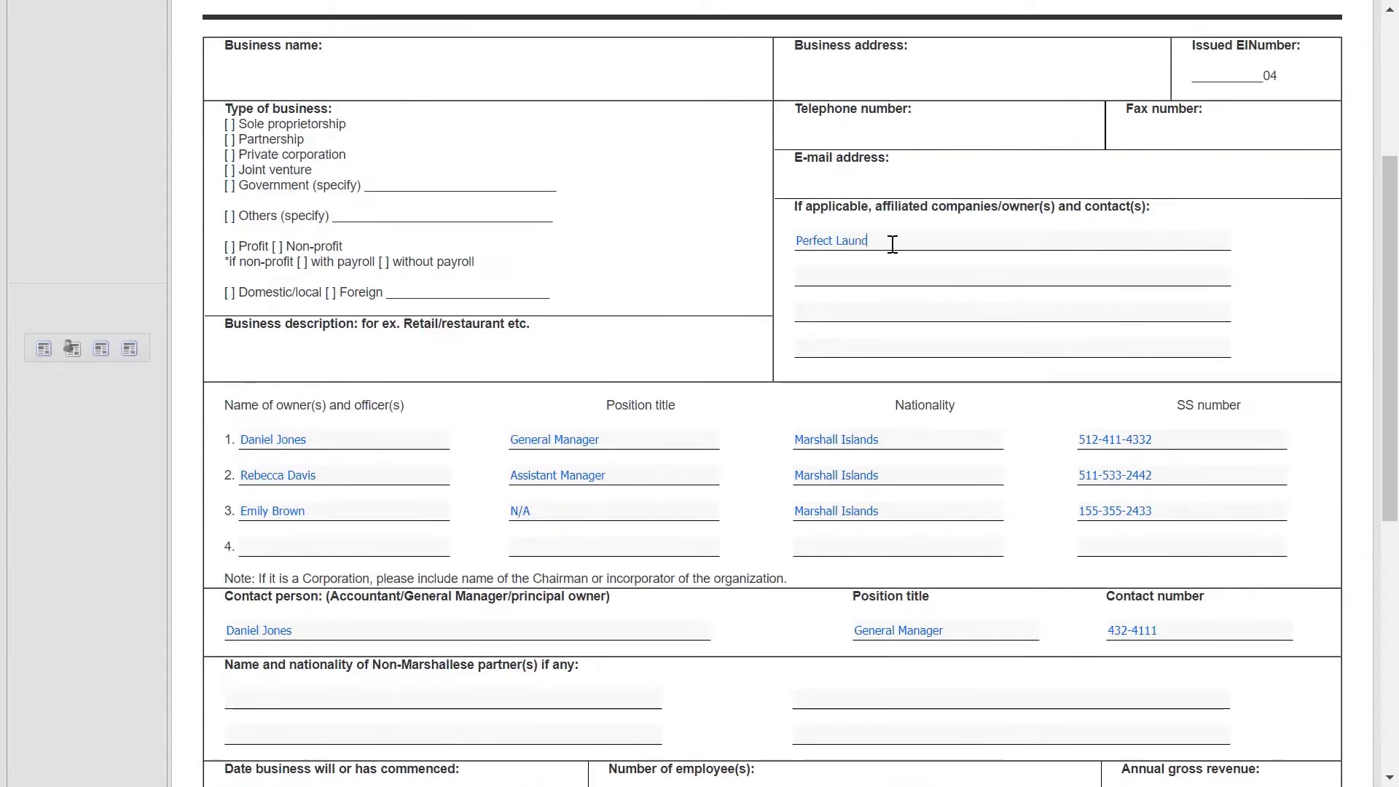
{"action": "left_click_drag", "start_coordinate": [1386, 213], "coordinate": [1385, 382]}
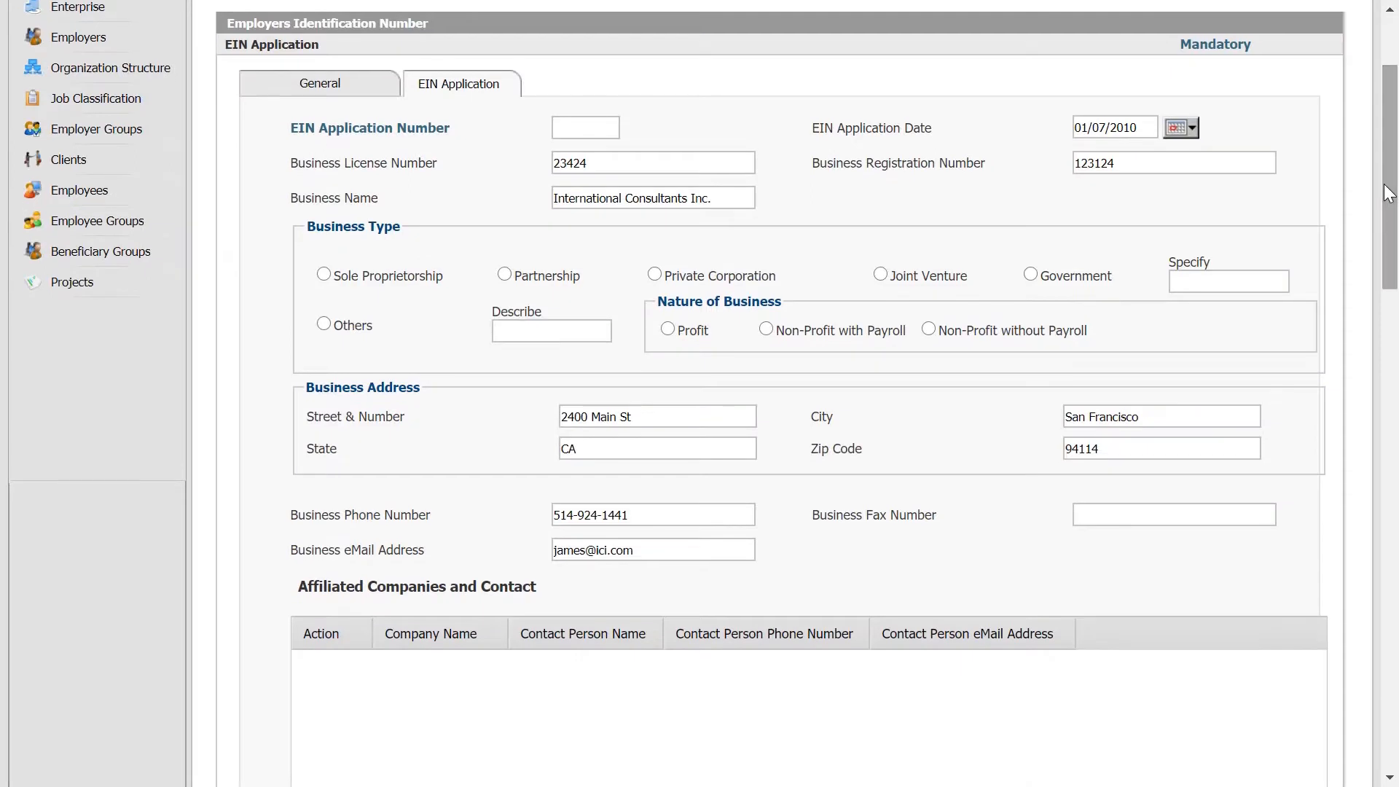
Scroll down through the EIN application form and back up to the top.
{"action": "left_click_drag", "start_coordinate": [1385, 184], "coordinate": [1396, 682]}
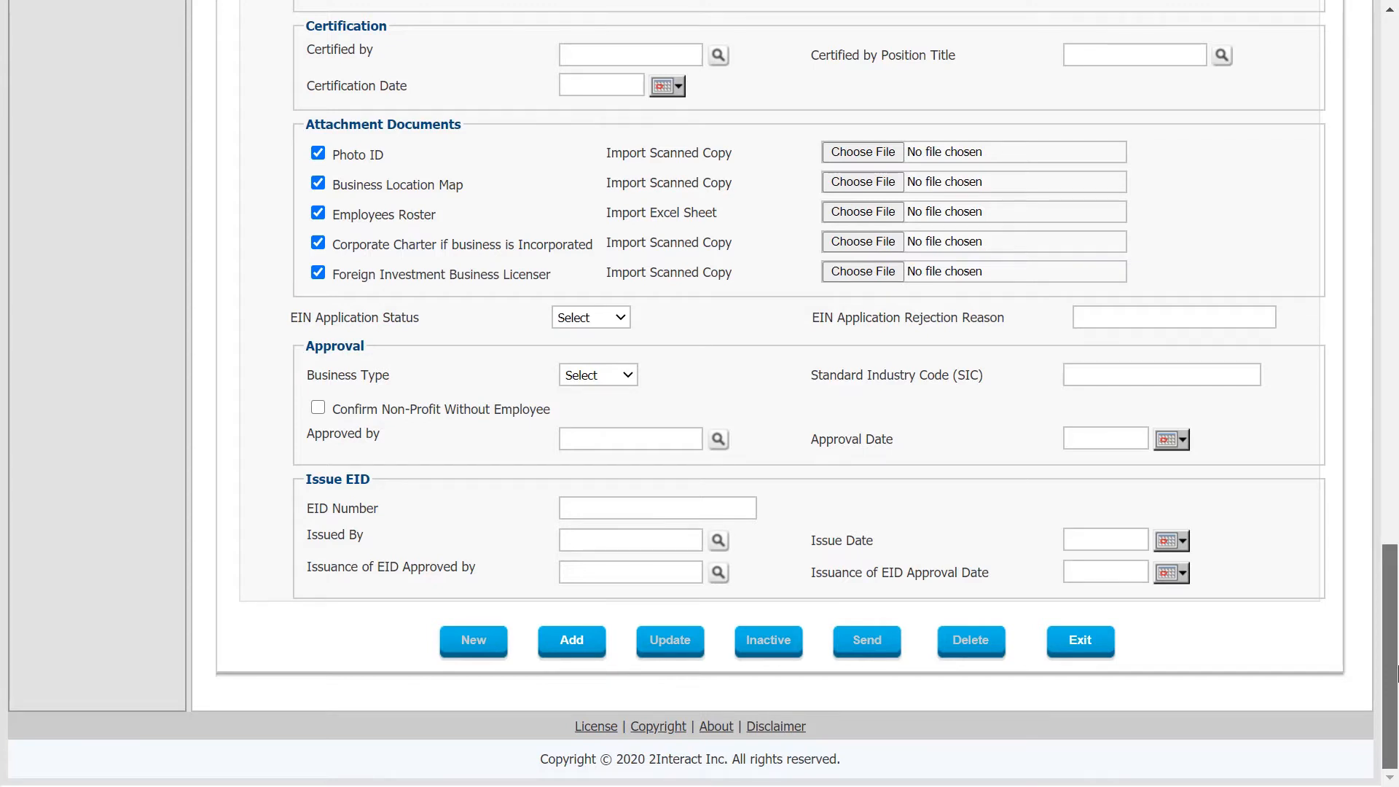
{"action": "left_click_drag", "start_coordinate": [1395, 664], "coordinate": [1396, 73]}
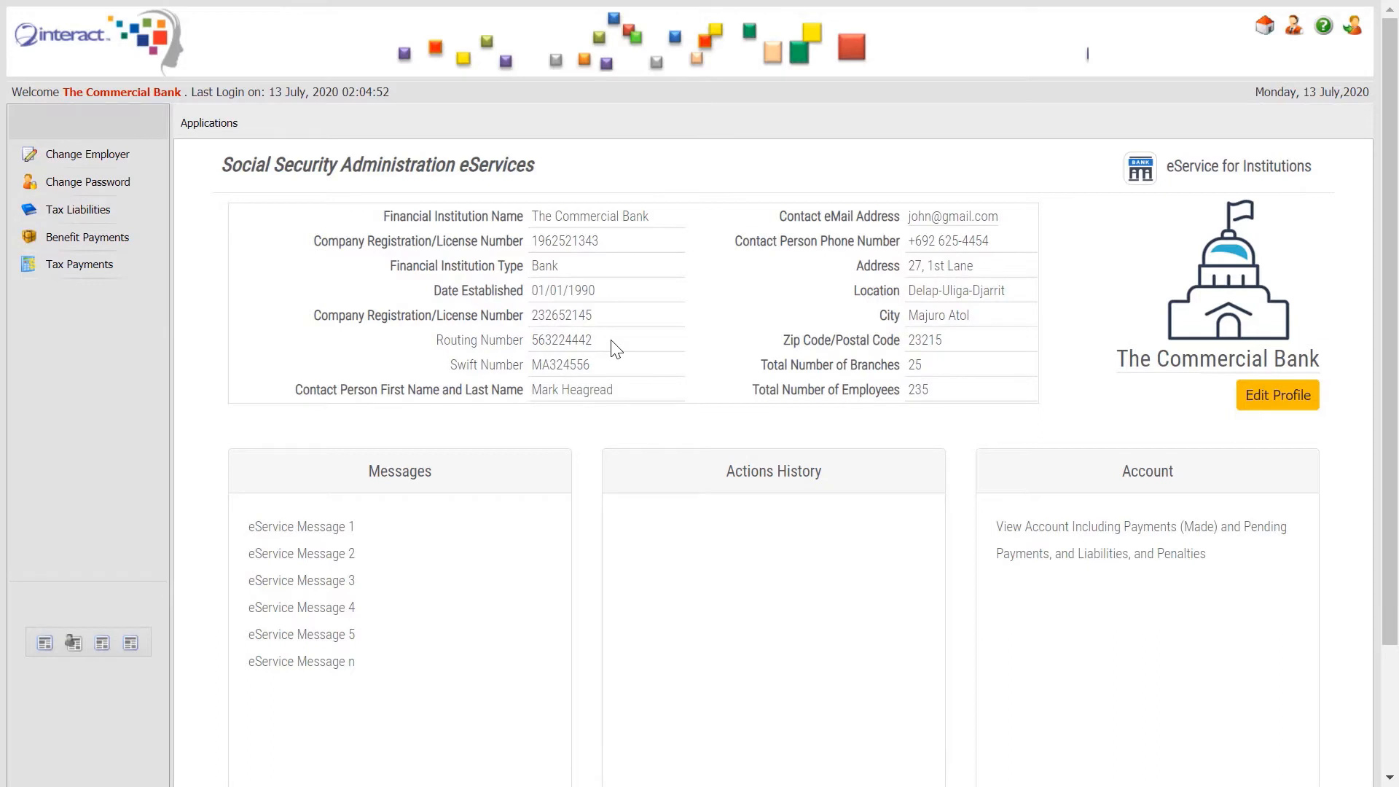
Go to Employer Tax Return Filings from the institution's Applications menu.
{"action": "left_click", "coordinate": [224, 133]}
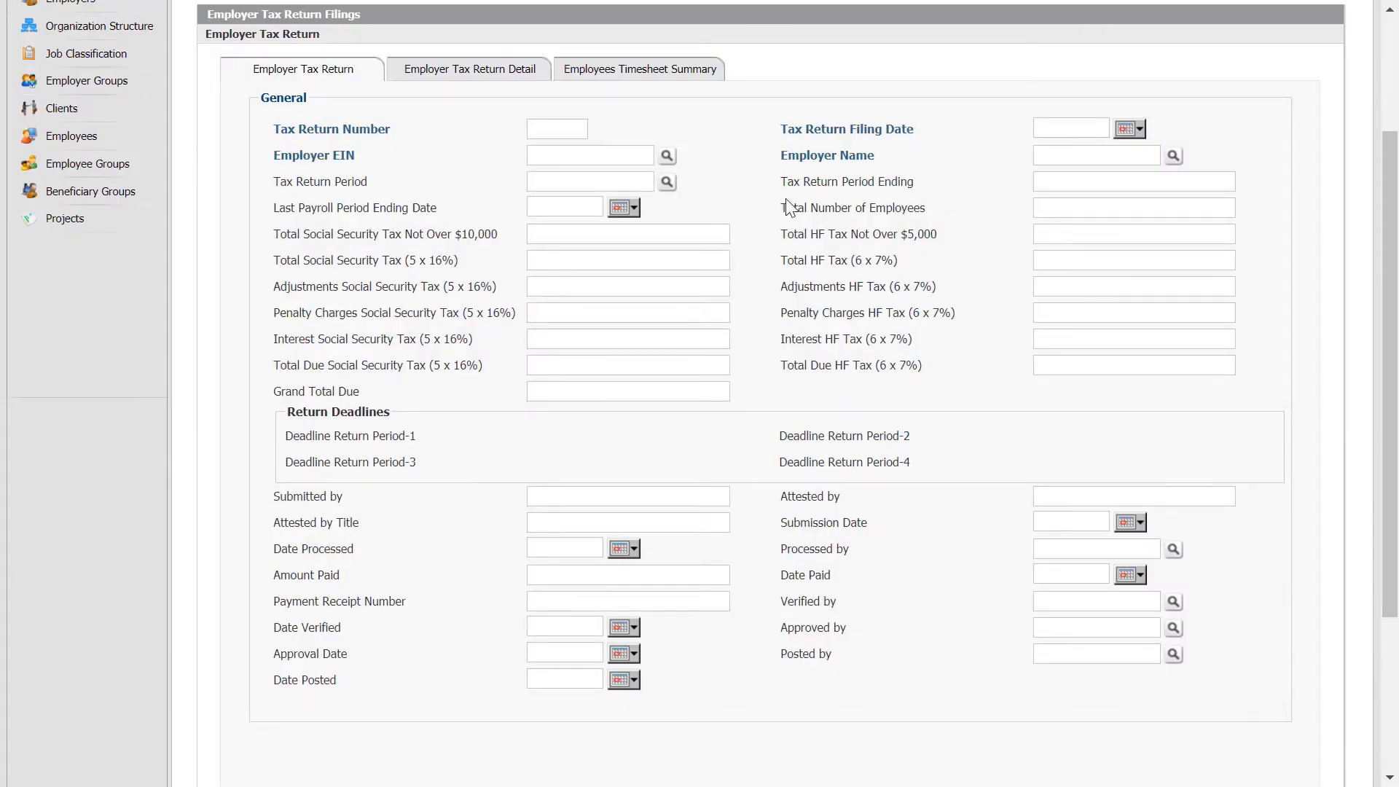
Review the Employees Timesheet Summary and Tax Return Detail sections, then return to Employer Tax Return.
{"action": "left_click", "coordinate": [698, 76]}
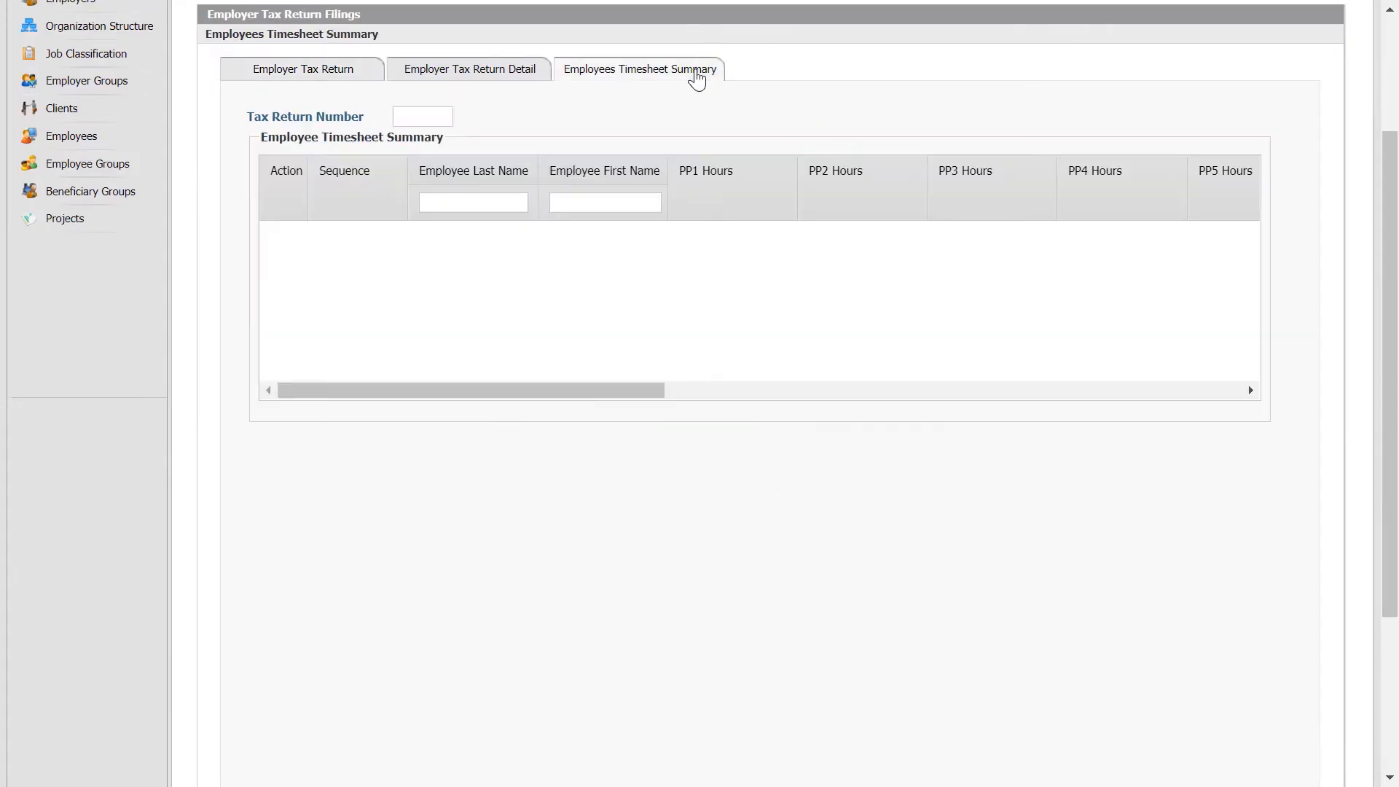
{"action": "left_click", "coordinate": [522, 71]}
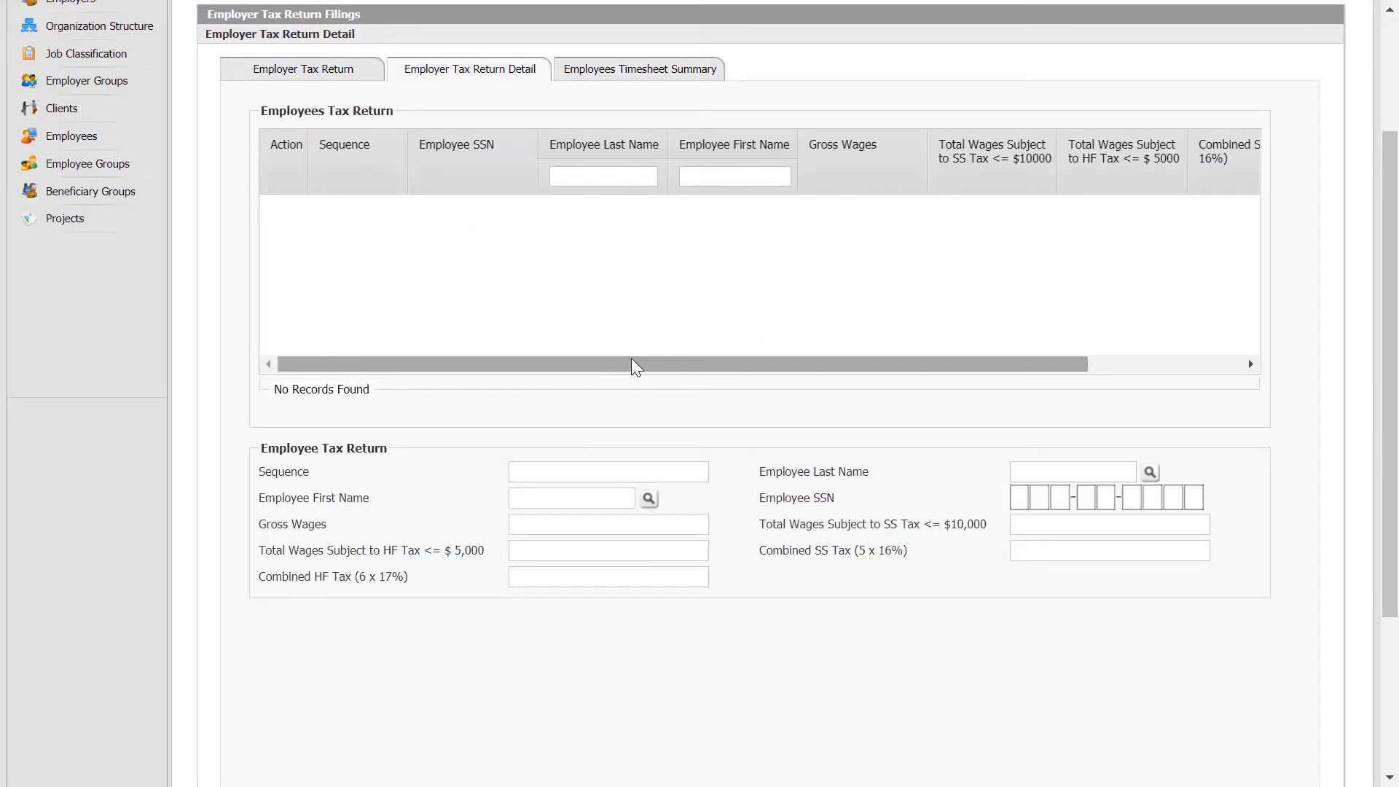
{"action": "left_click_drag", "start_coordinate": [885, 370], "coordinate": [1166, 364]}
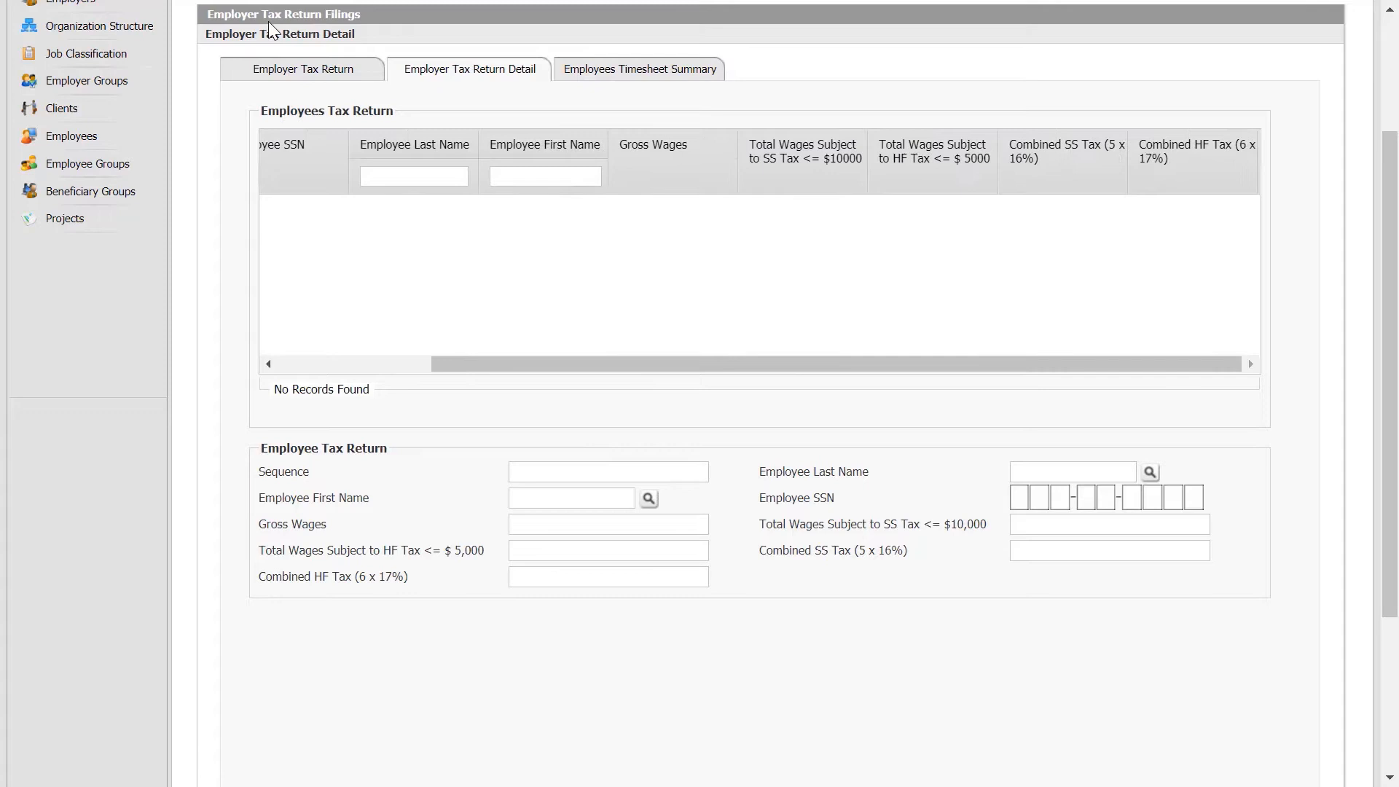
{"action": "left_click", "coordinate": [311, 71]}
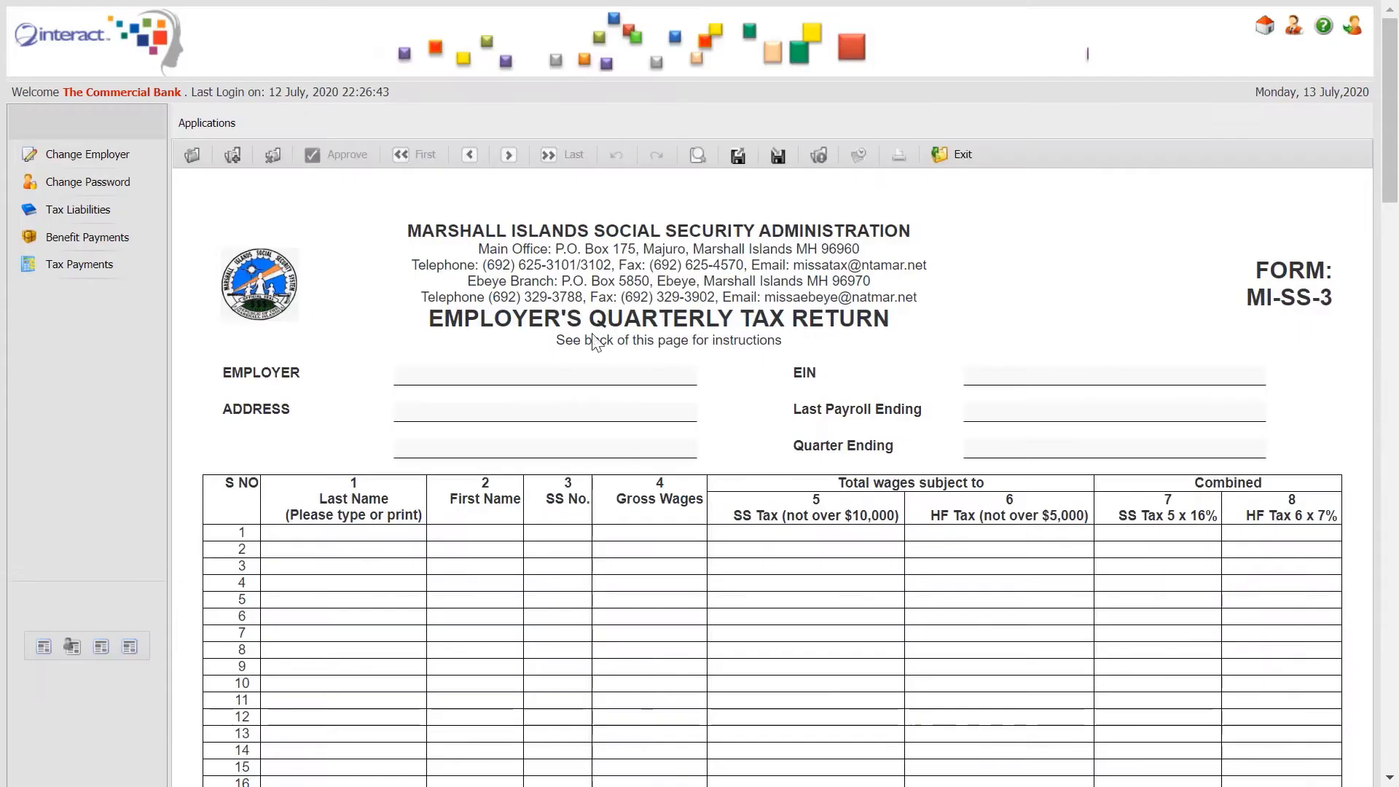
Enter employer Perfect Laundry LLC, its EIN, address and March 2020 payroll ending.
{"action": "left_click", "coordinate": [502, 375]}
{"action": "type", "text": "Pe"}
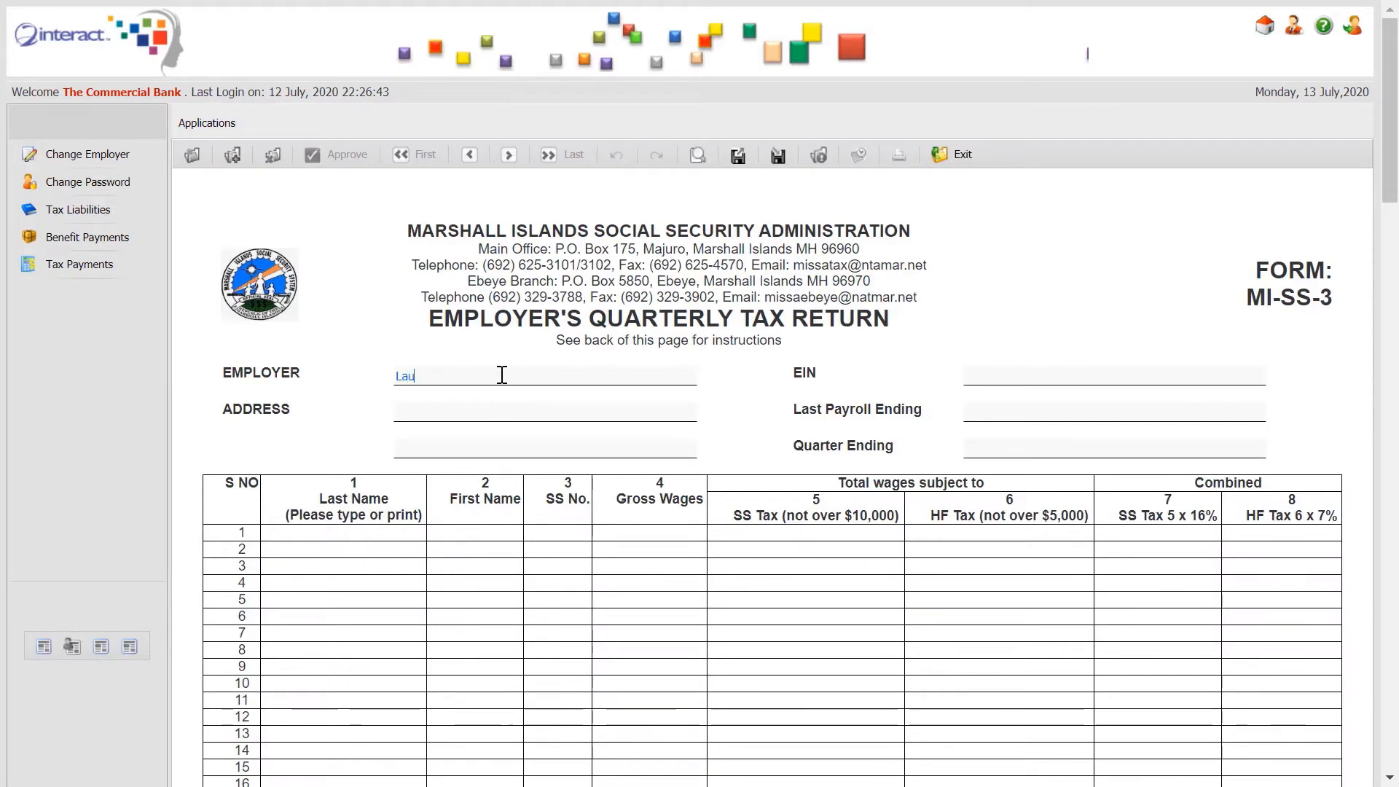
{"action": "type", "text": "rfect Laundry LLC"}
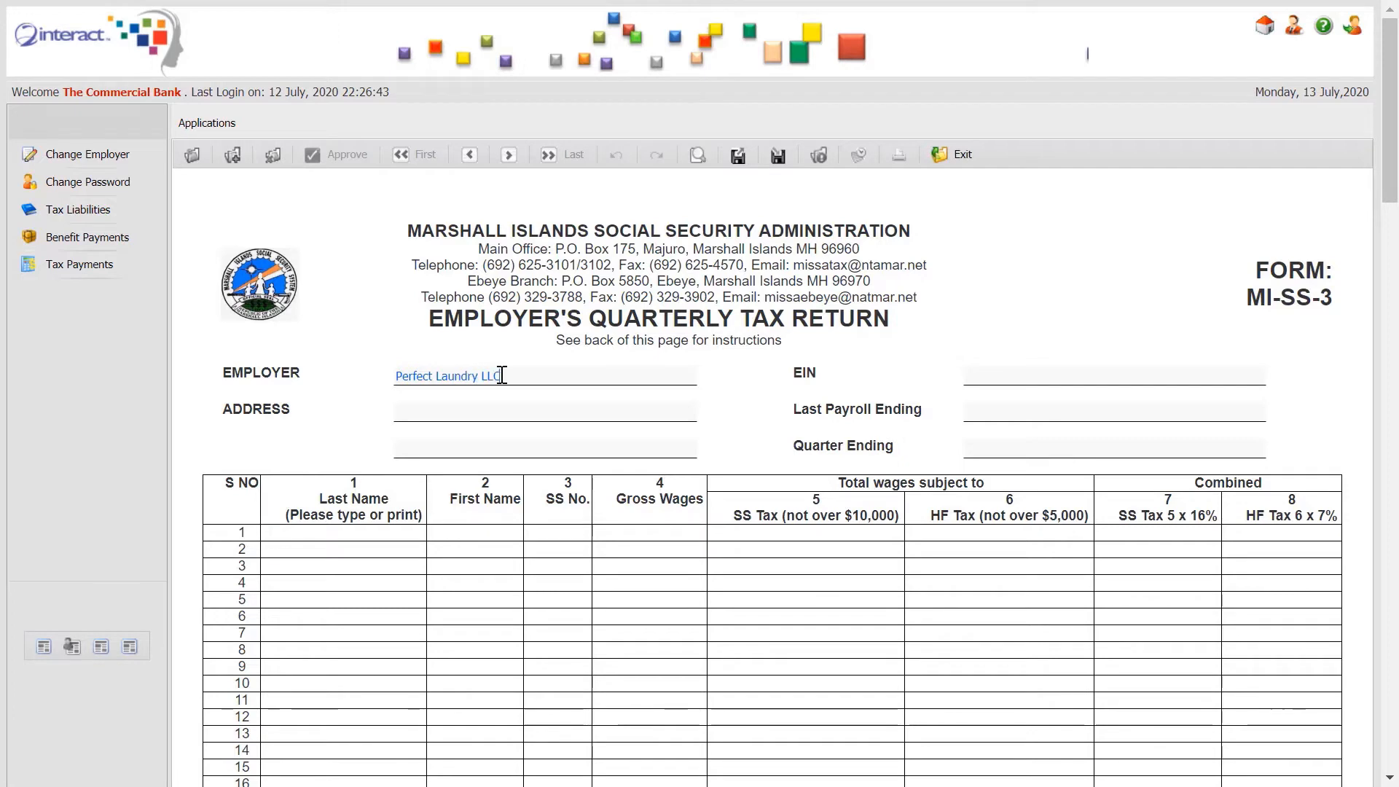
{"action": "key", "text": "Tab"}
{"action": "left_click", "coordinate": [468, 410]}
{"action": "type", "text": "Main Street"}
{"action": "key", "text": "Tab"}
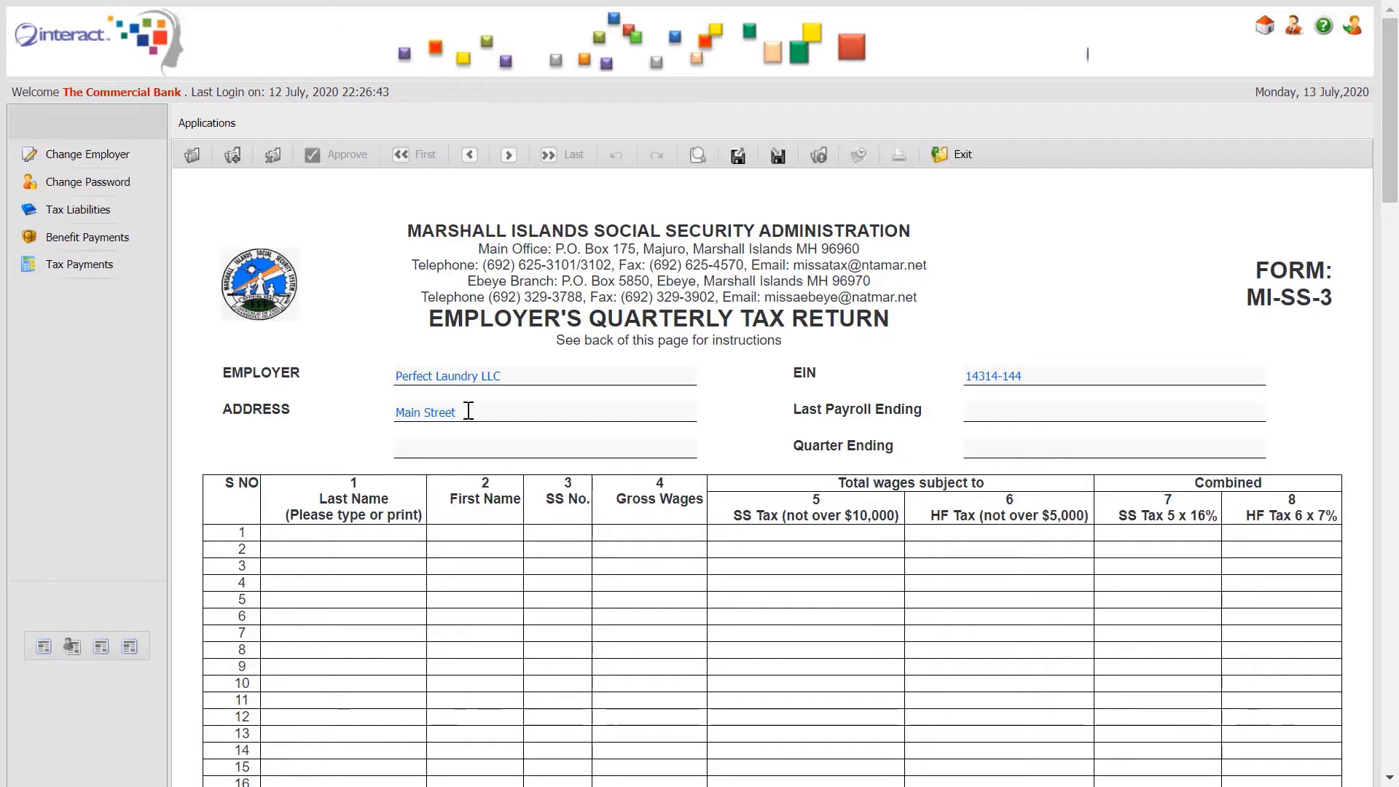
{"action": "type", "text": "March 2020"}
{"action": "key", "text": "Tab"}
{"action": "key", "text": "Tab"}
{"action": "type", "text": "March 2020"}
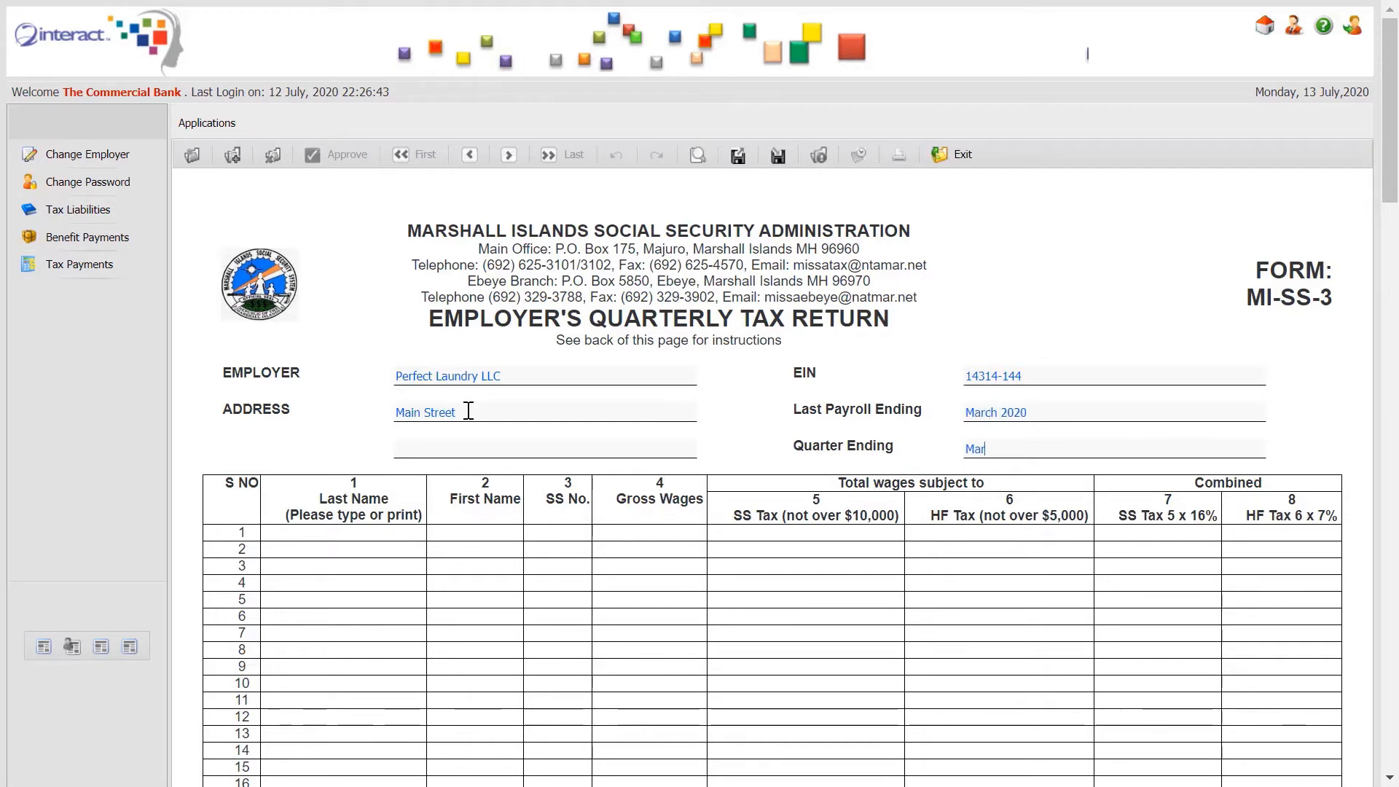
Fill in the declarant's printed name at the bottom of the form.
{"action": "scroll", "coordinate": [468, 411], "scroll_direction": "down", "scroll_amount": 10}
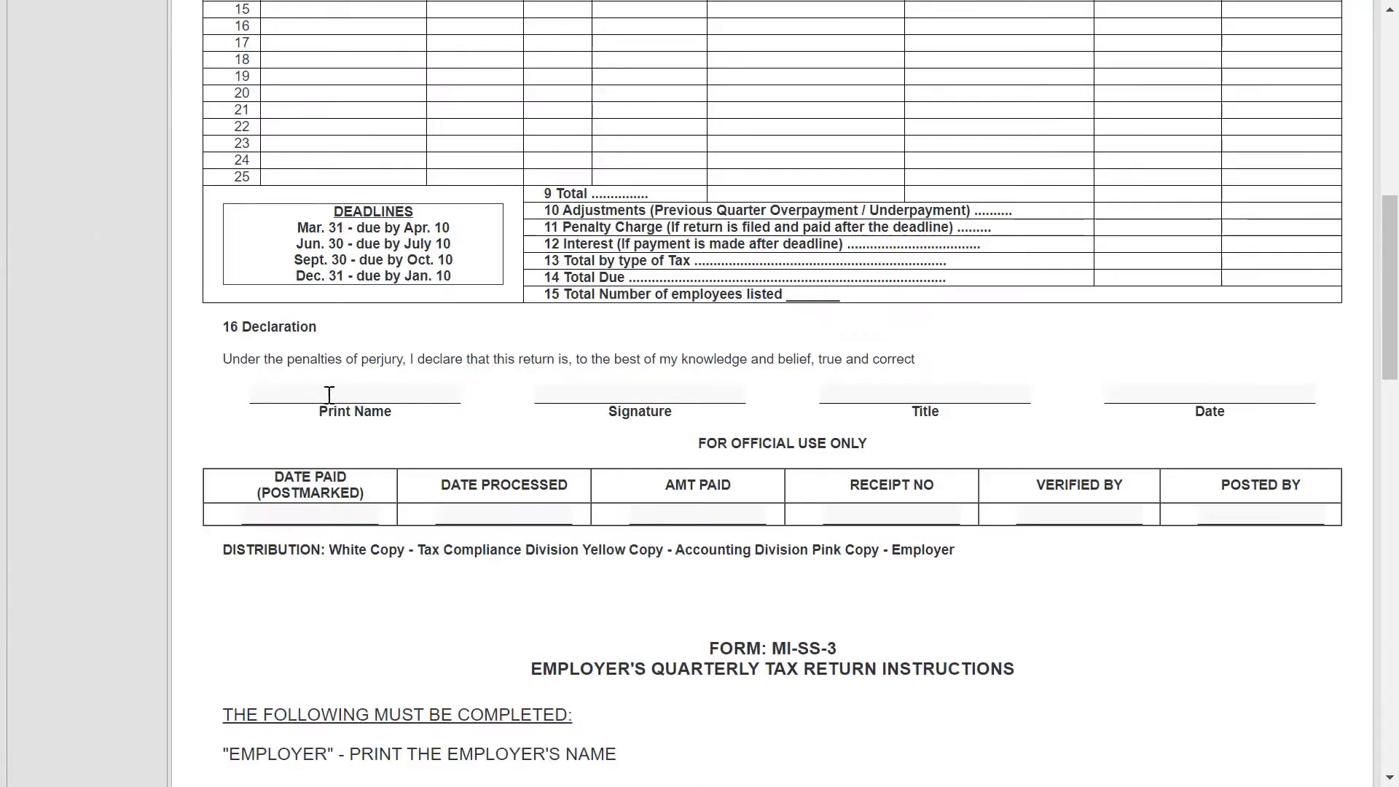
{"action": "left_click", "coordinate": [352, 397]}
{"action": "key", "text": "Tab"}
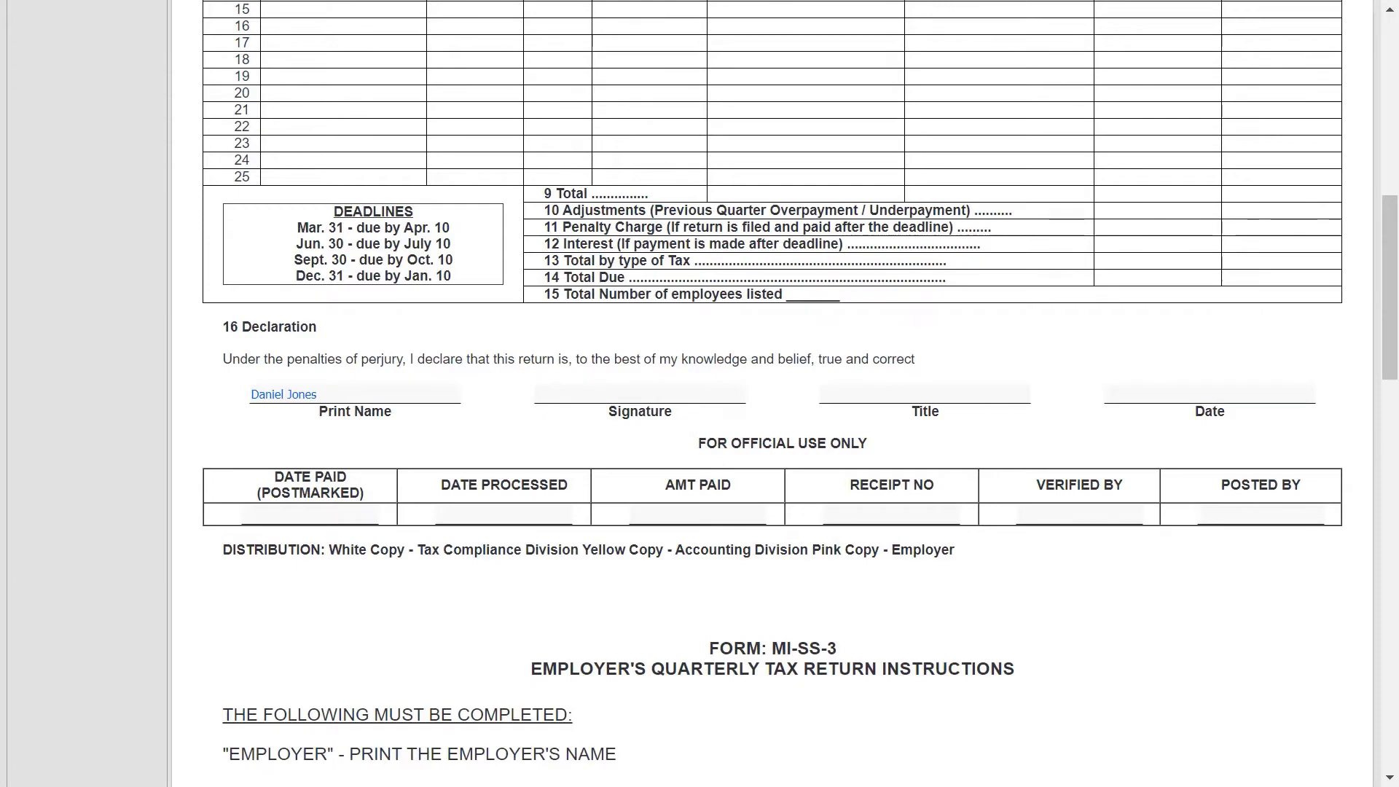
{"action": "left_click_drag", "start_coordinate": [1396, 328], "coordinate": [1396, 148]}
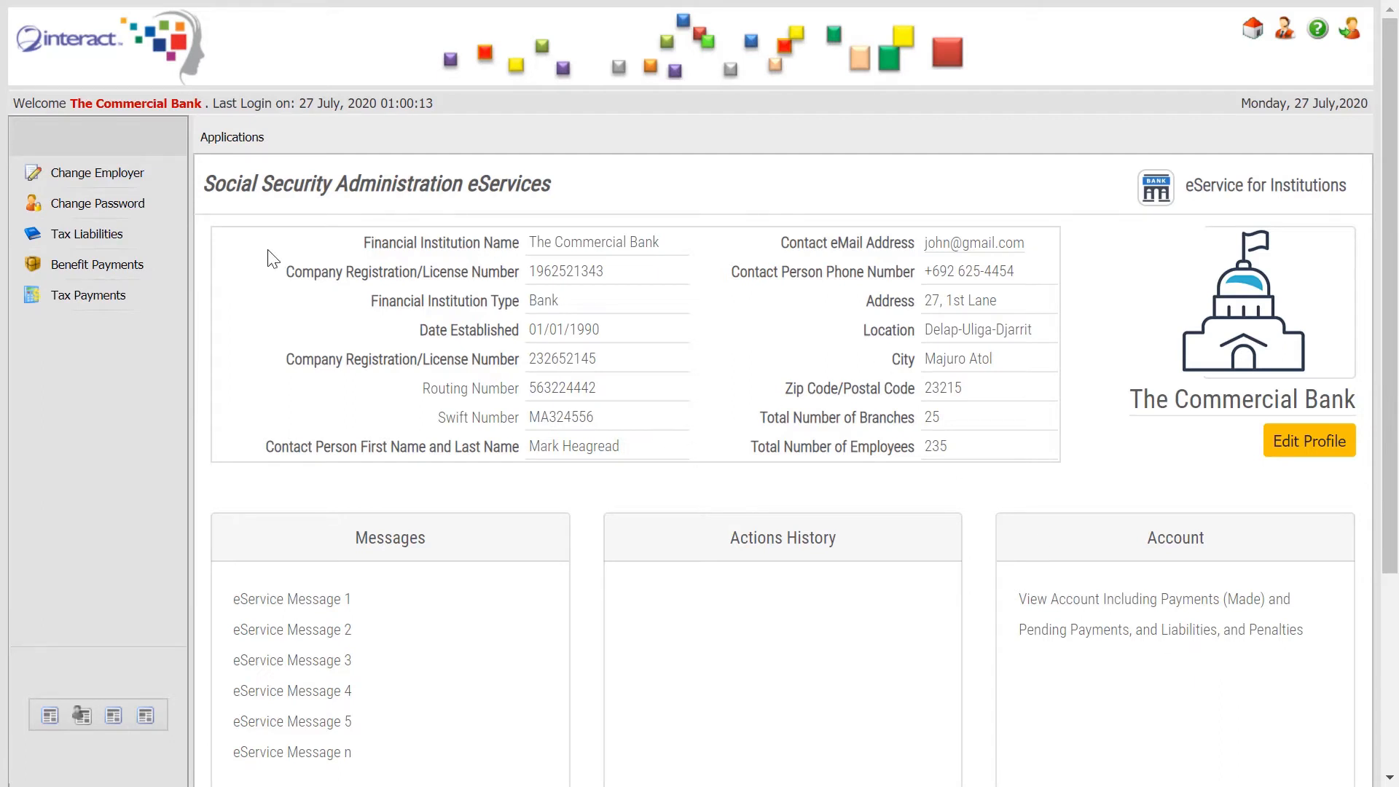
Leave the bank's Applications menu and switch to the employee eService home page.
{"action": "left_click", "coordinate": [228, 137]}
{"action": "left_click", "coordinate": [1258, 40]}
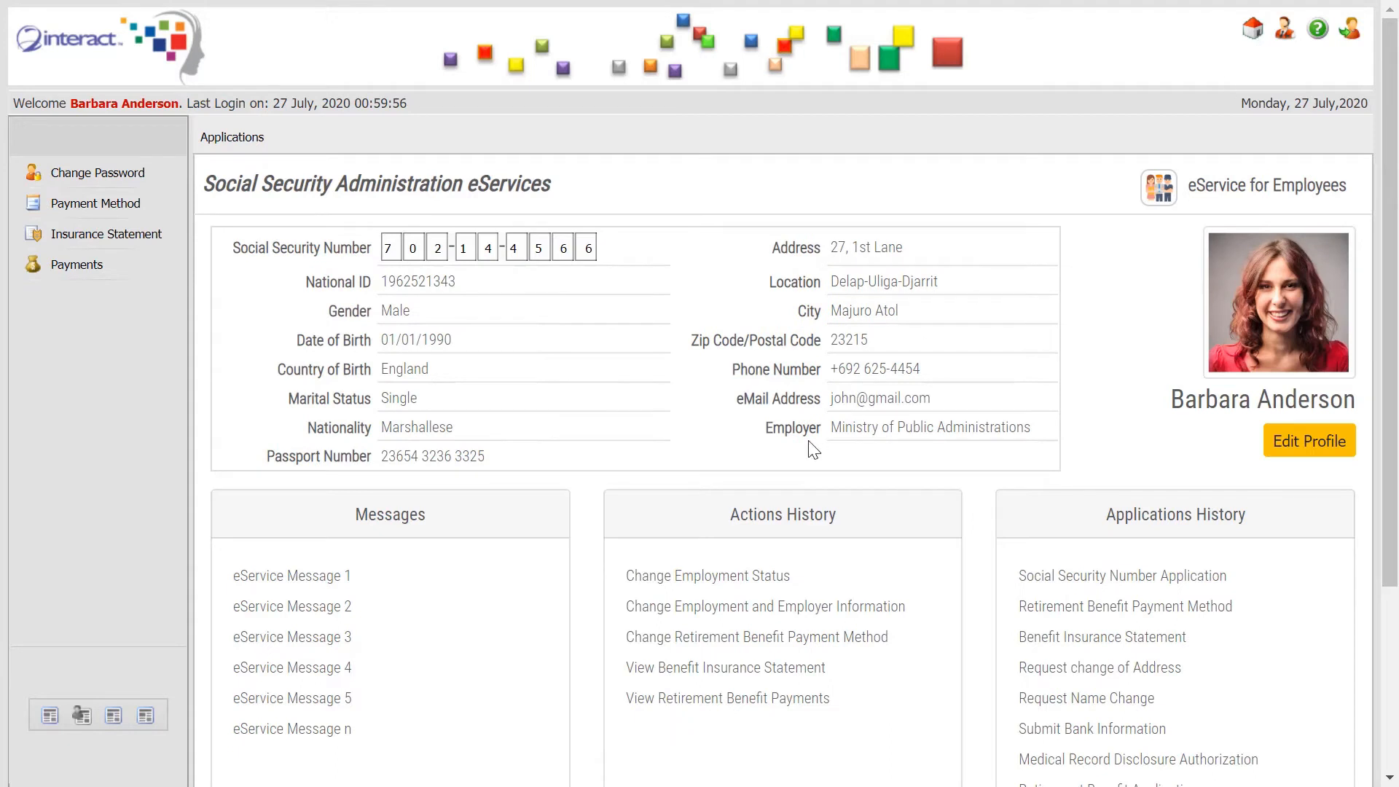
Complete the change-of-address request with new address Honolulu, HI 98615 and sign it.
{"action": "left_click", "coordinate": [259, 138]}
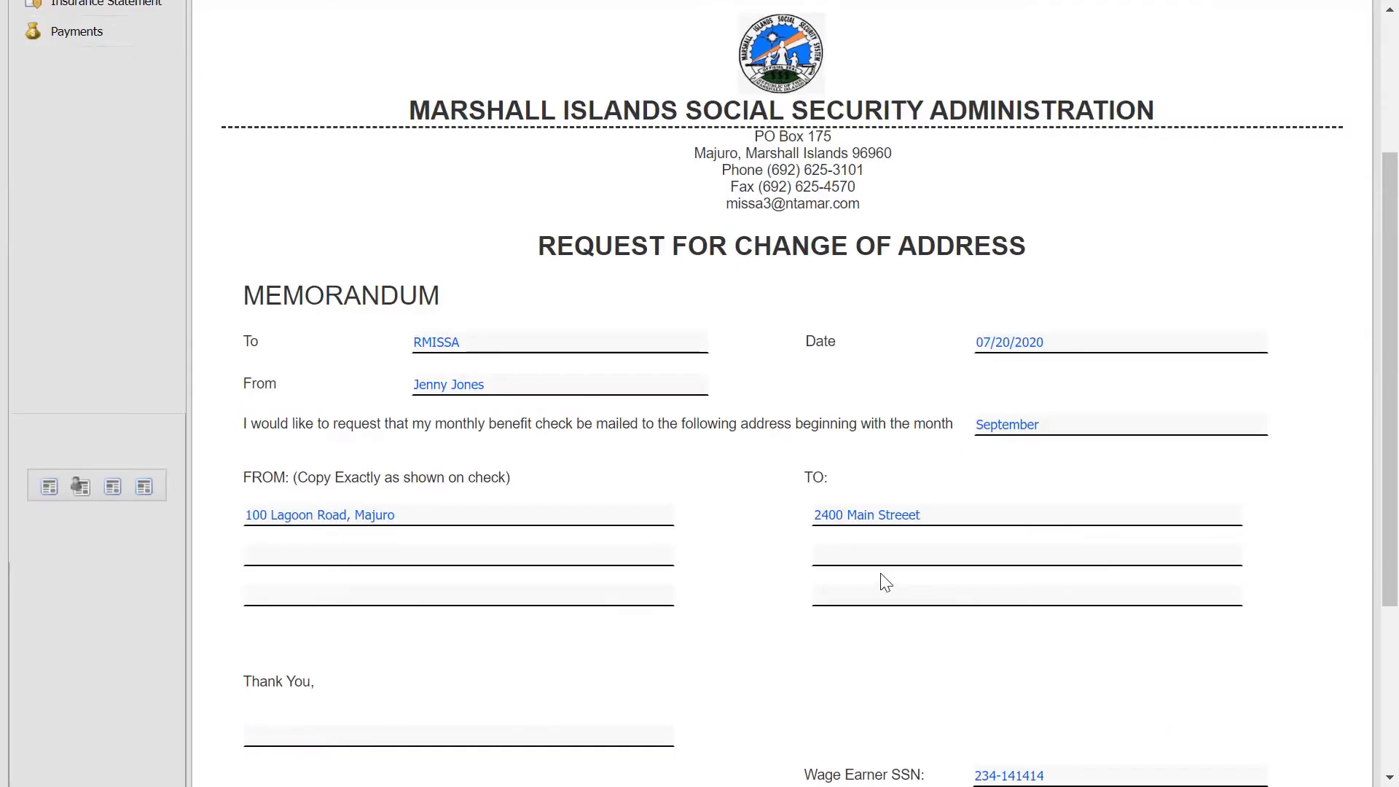
{"action": "type", "text": "Honolulu, "}
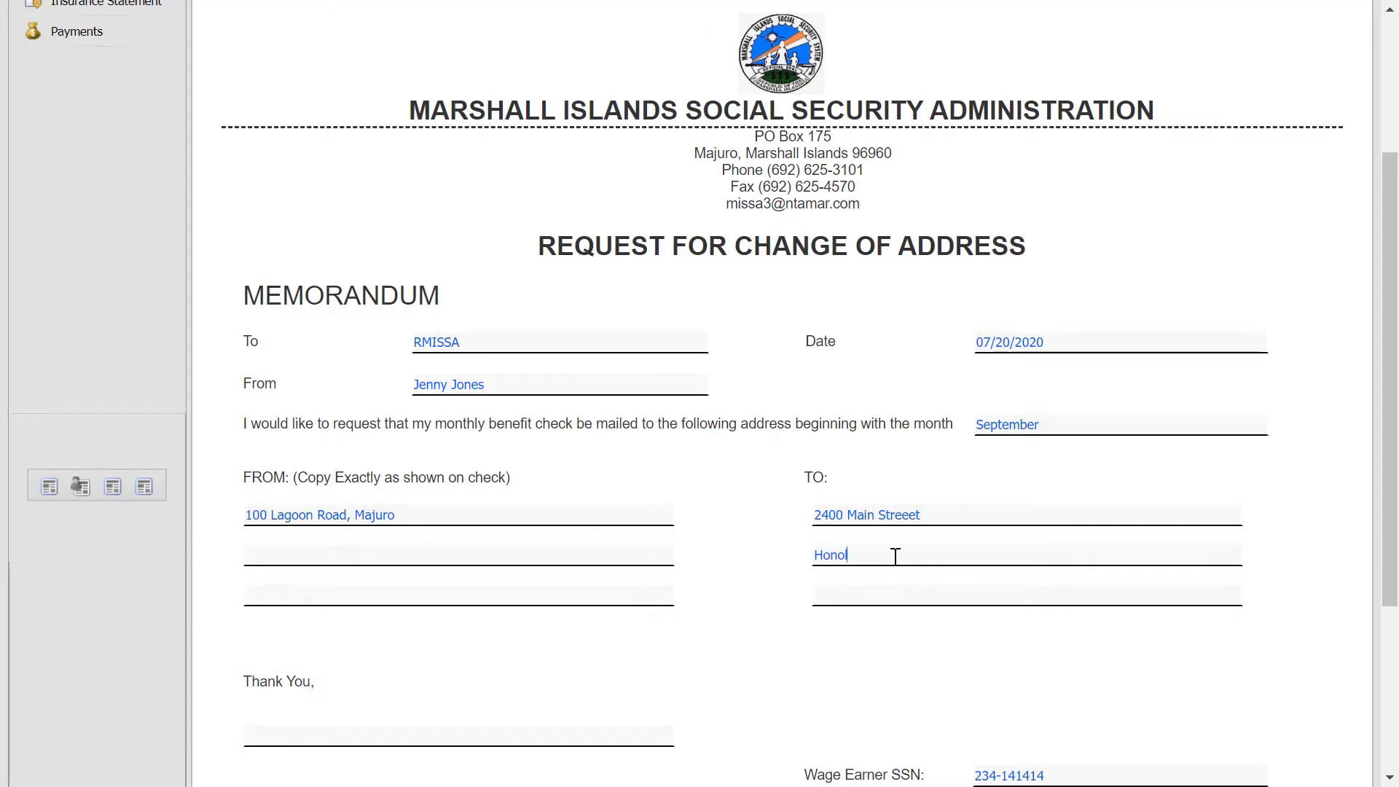
{"action": "type", "text": "HI 98615"}
{"action": "left_click", "coordinate": [580, 729]}
{"action": "type", "text": "Jenny"}
{"action": "left_click_drag", "start_coordinate": [1390, 271], "coordinate": [1390, 109]}
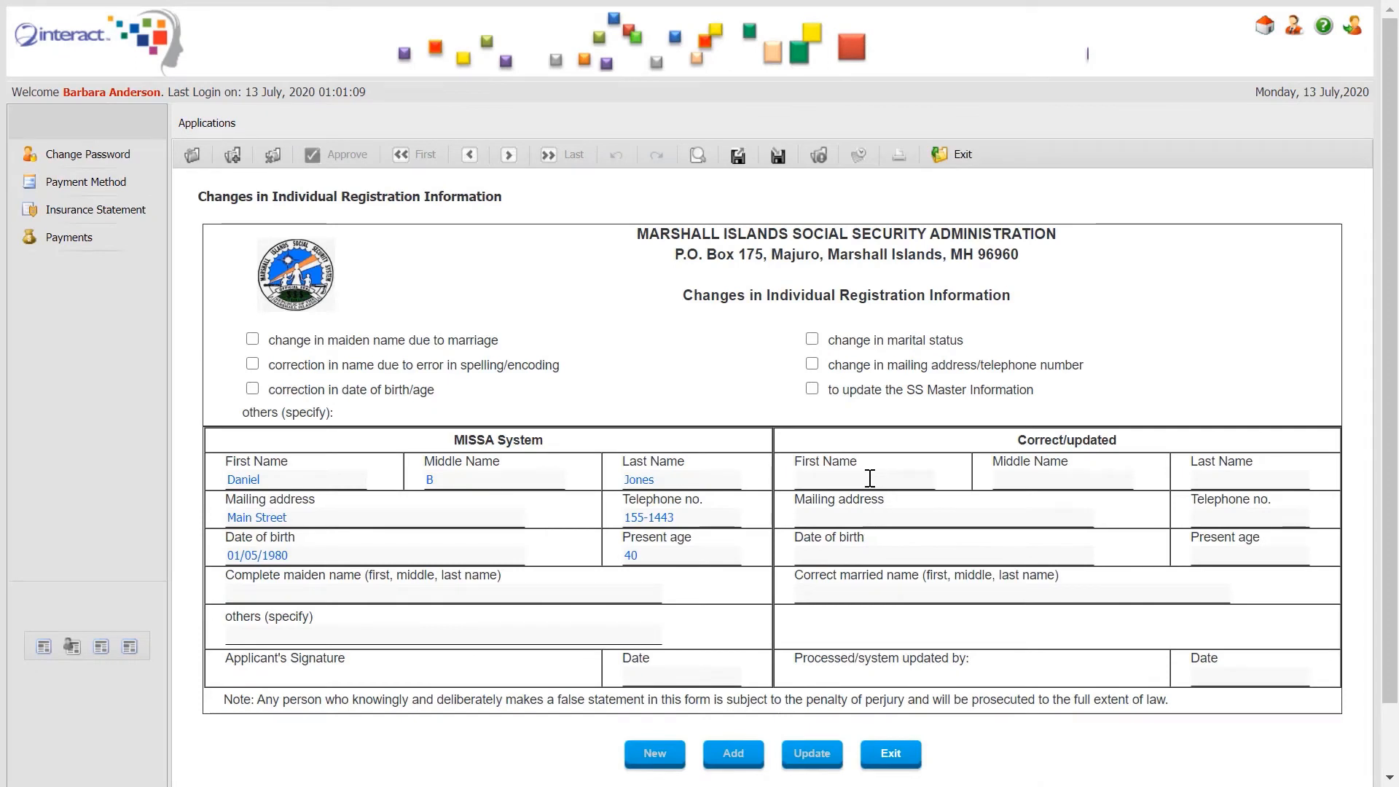
Clear trial corrected first, middle and last names, then start the updated mailing address with 255.
{"action": "type", "text": "Daniel"}
{"action": "type", "text": "B"}
{"action": "key", "text": "Tab"}
{"action": "type", "text": "Jone"}
{"action": "key", "text": "BackSpace"}
{"action": "key", "text": "BackSpace"}
{"action": "key", "text": "BackSpace"}
{"action": "key", "text": "BackSpace"}
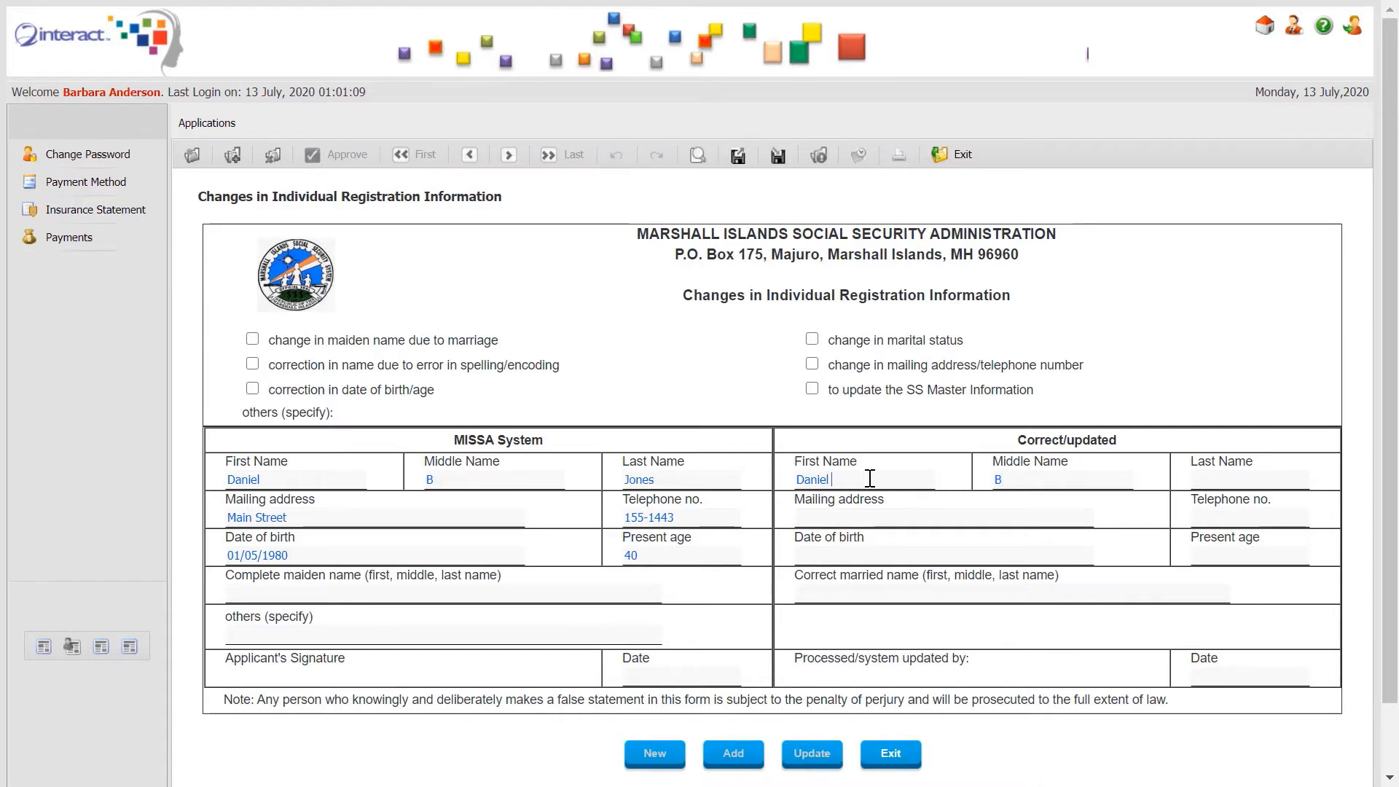
{"action": "double_click", "coordinate": [869, 478]}
{"action": "key", "text": "BackSpace"}
{"action": "key", "text": "Tab"}
{"action": "key", "text": "BackSpace"}
{"action": "left_click", "coordinate": [880, 520]}
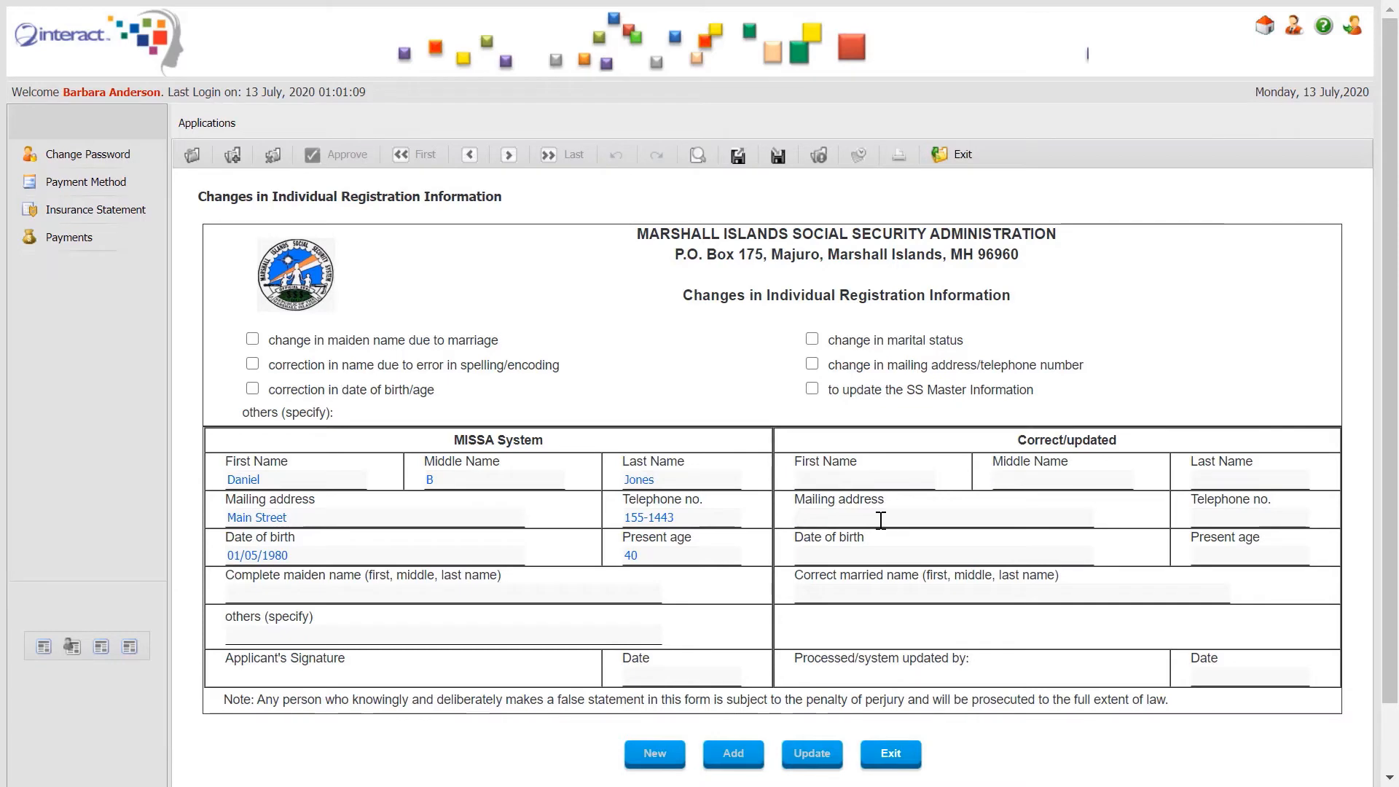
{"action": "type", "text": "255"}
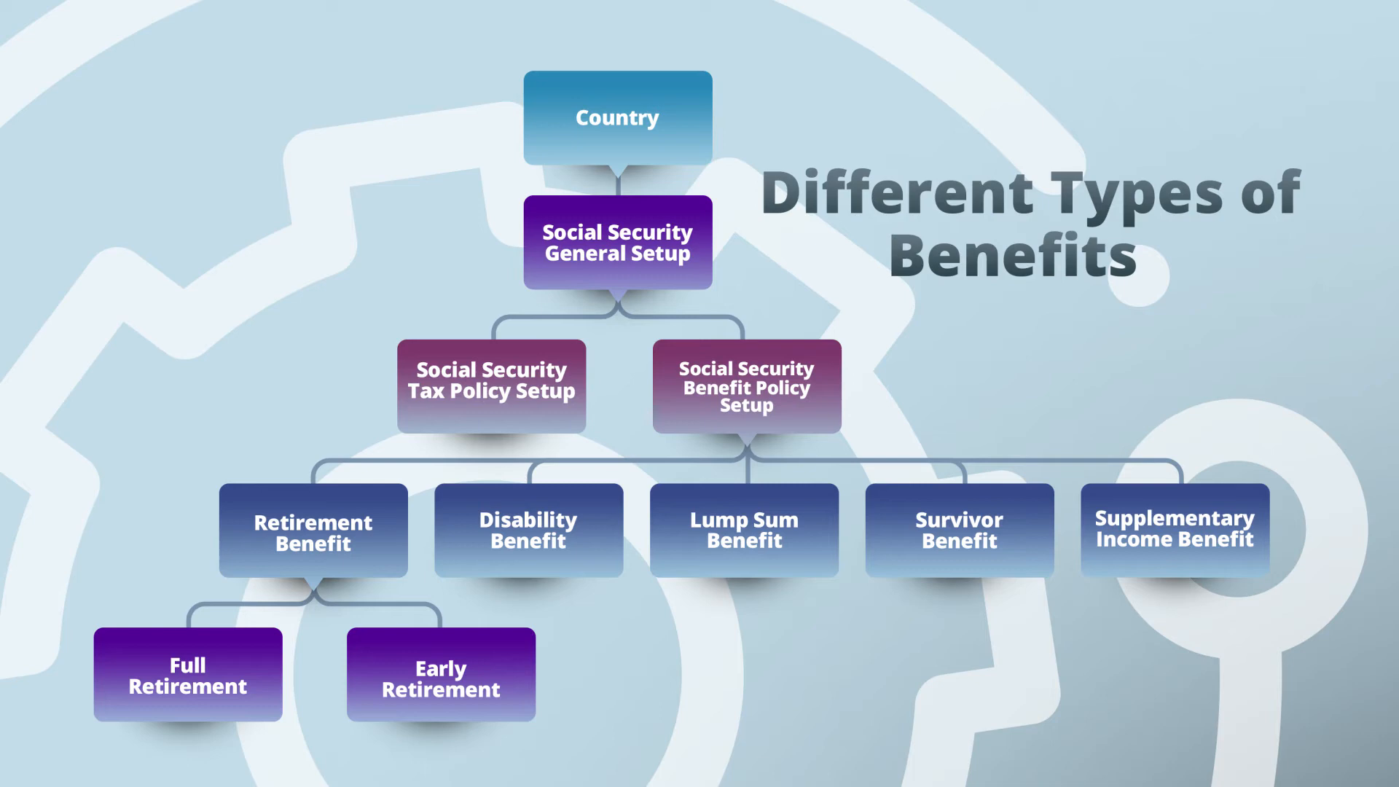
Open the retirement insurance benefit application and enter the applicant's SSN and full name.
{"action": "left_click", "coordinate": [209, 122]}
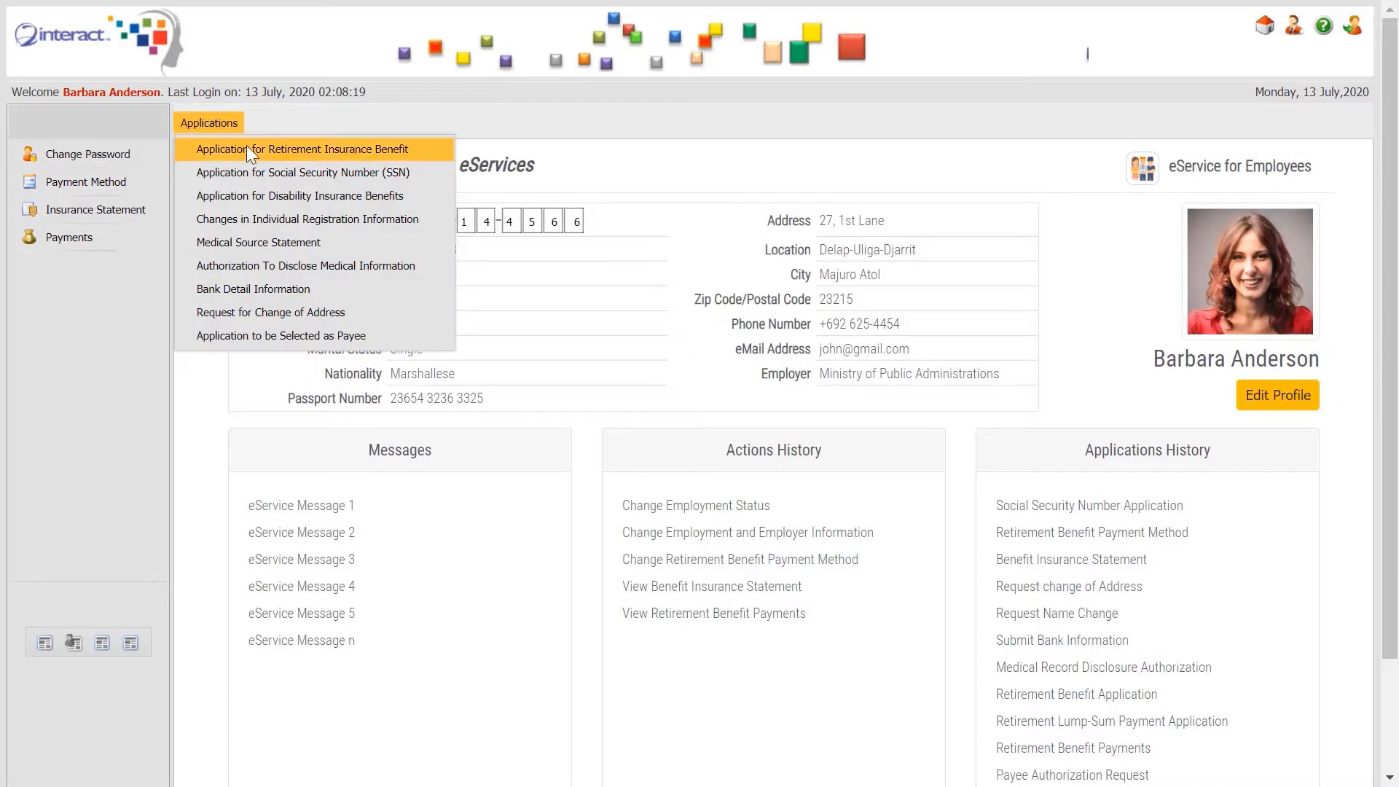
{"action": "left_click", "coordinate": [371, 155]}
{"action": "left_click", "coordinate": [472, 525]}
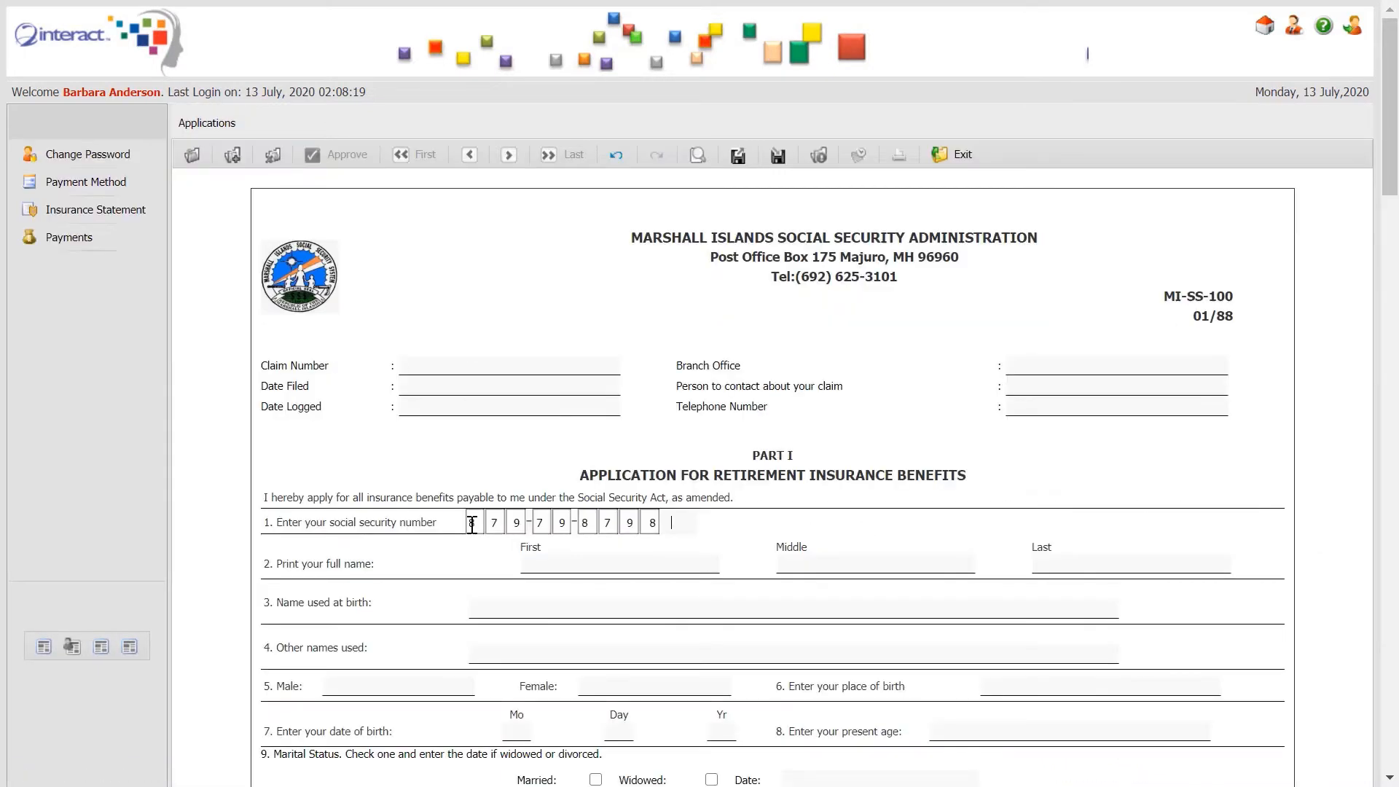
{"action": "key", "text": "Tab"}
{"action": "key", "text": "Tab"}
{"action": "key", "text": "Tab"}
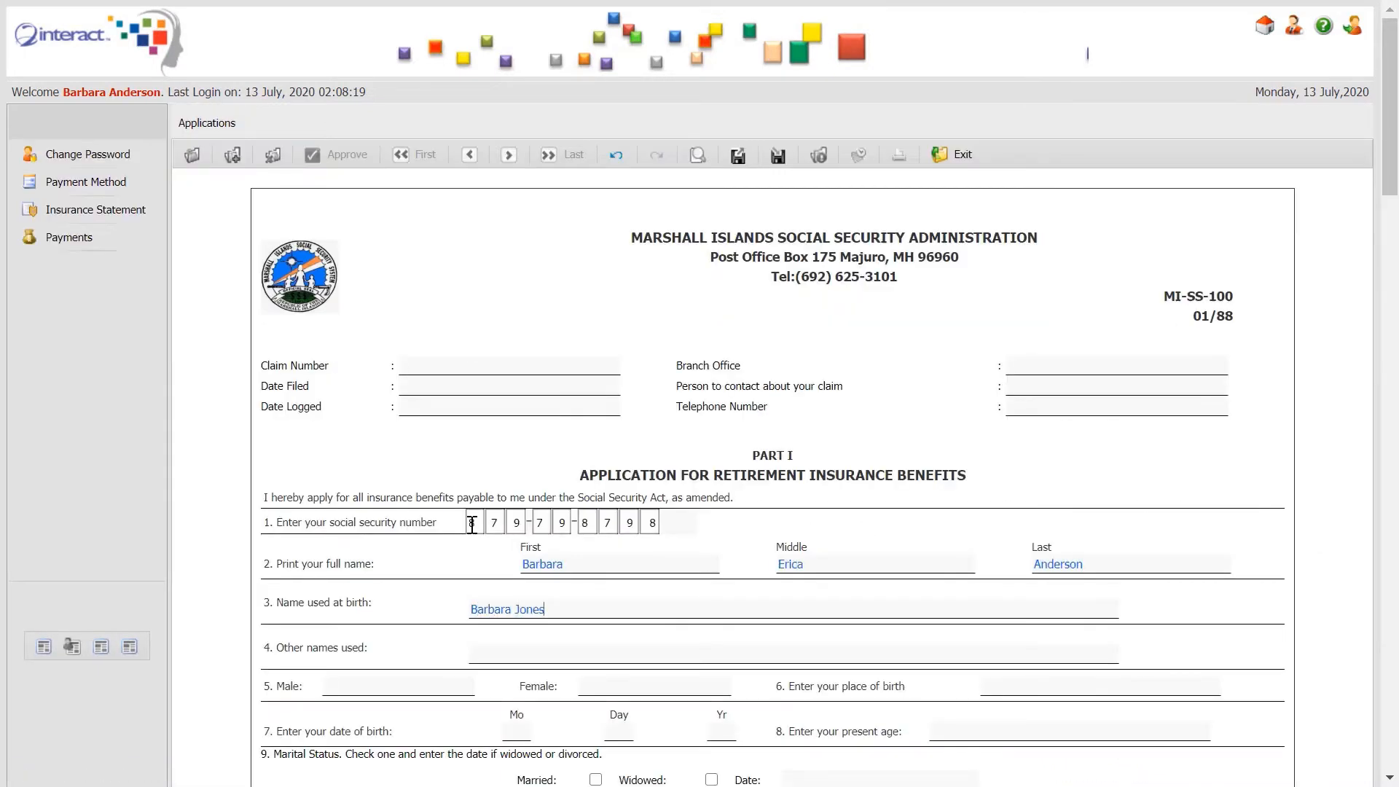
{"action": "type", "text": "65"}
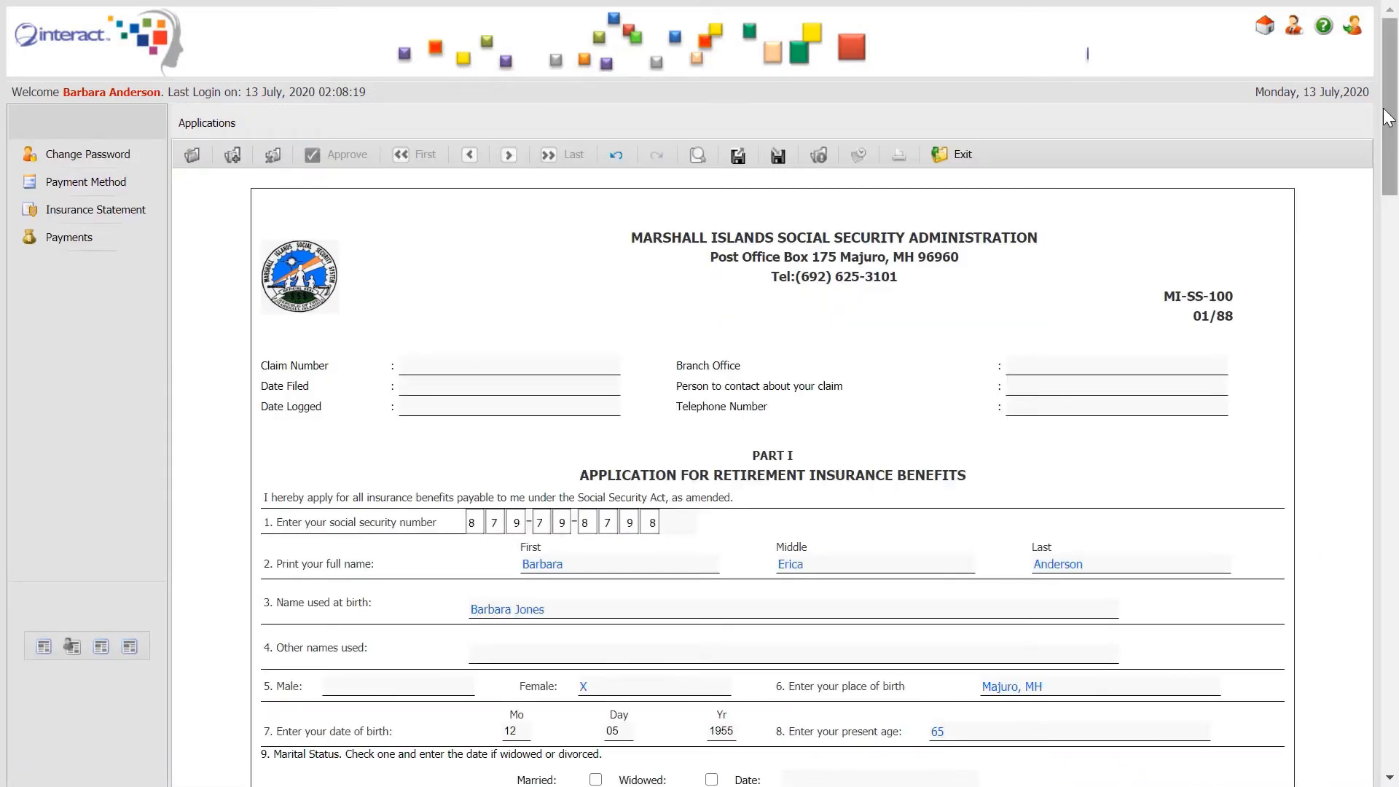
Mark marital status as Married, dated 1/9/1975.
{"action": "left_click_drag", "start_coordinate": [1390, 119], "coordinate": [1389, 266]}
{"action": "left_click", "coordinate": [596, 128]}
{"action": "left_click", "coordinate": [808, 134]}
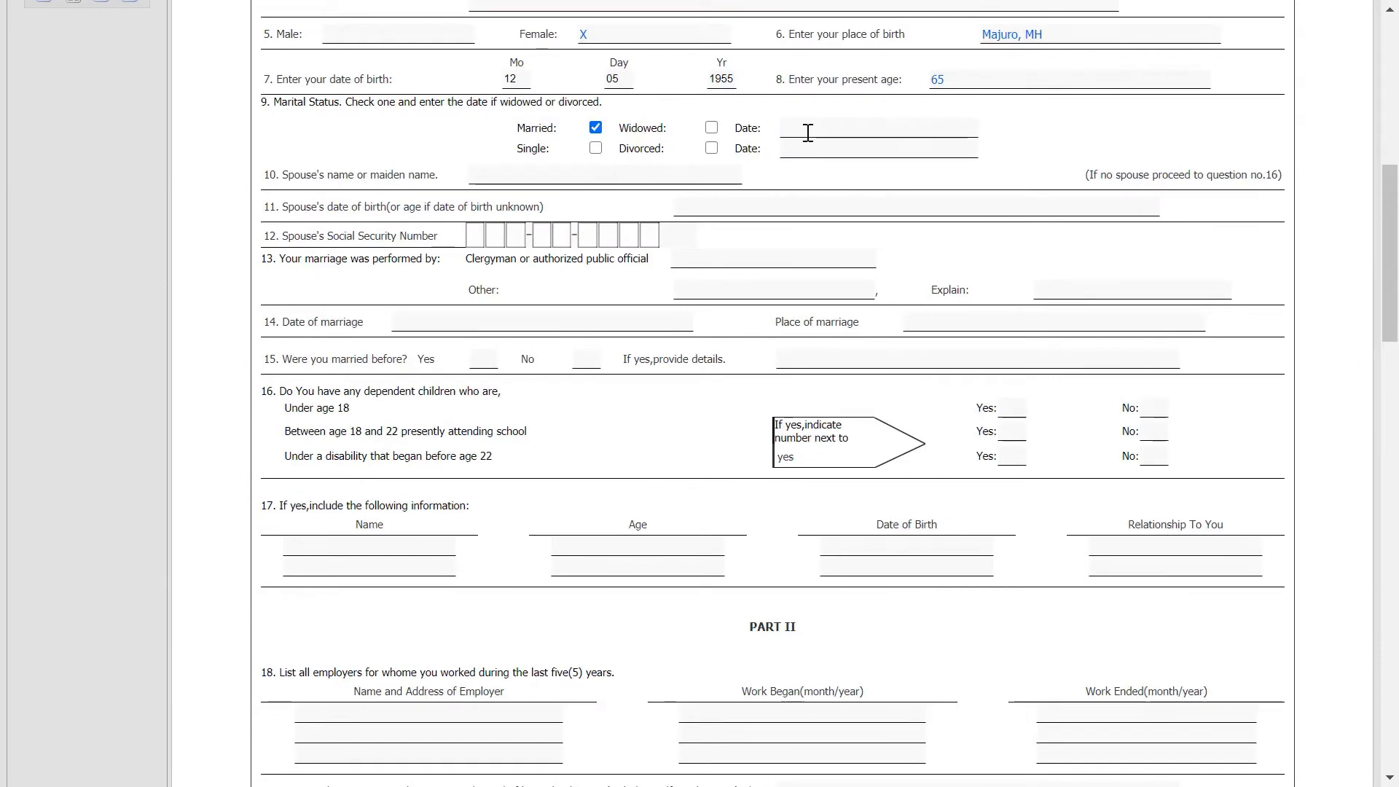
{"action": "type", "text": "1/9/1975"}
{"action": "left_click", "coordinate": [619, 178]}
{"action": "left_click", "coordinate": [767, 203]}
{"action": "type", "text": "1/20/1976"}
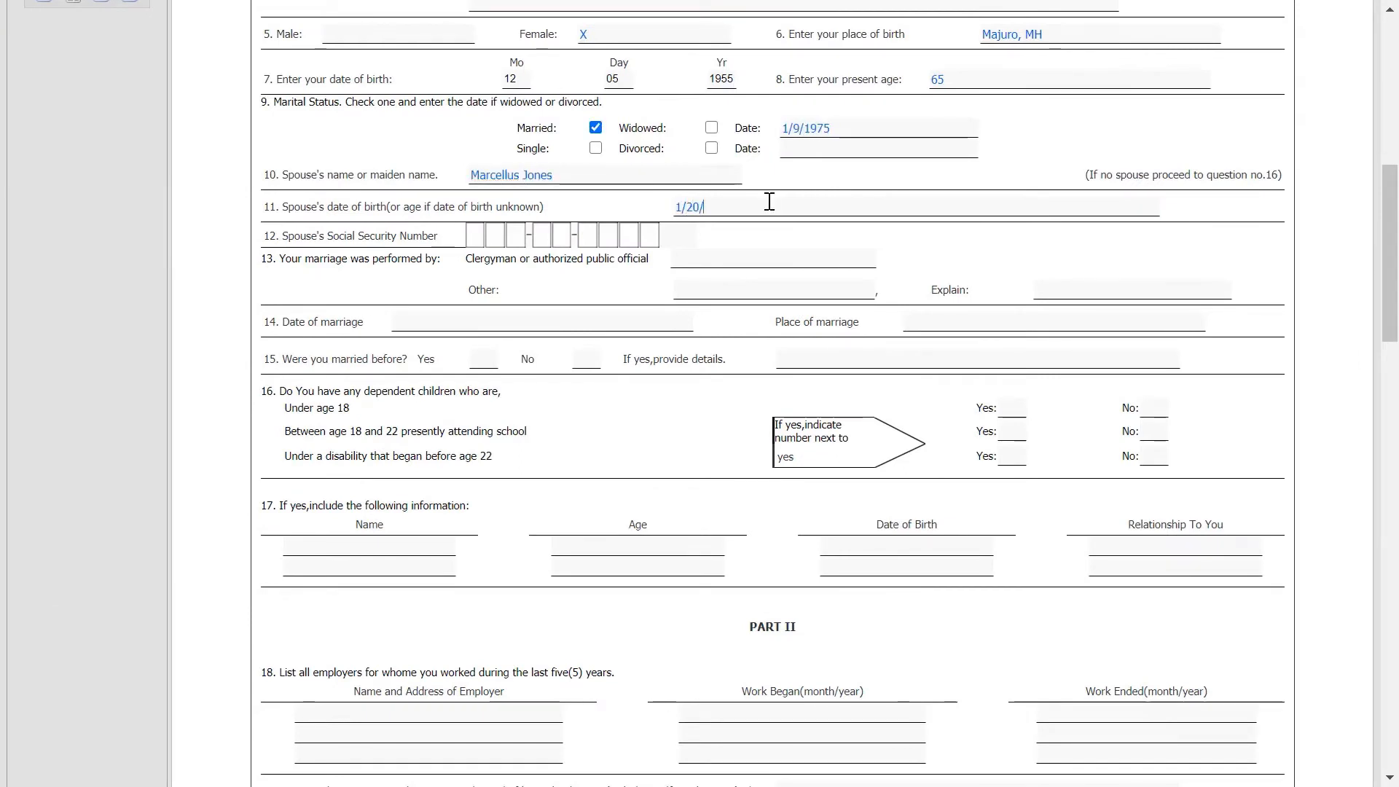
{"action": "left_click", "coordinate": [481, 232]}
{"action": "left_click", "coordinate": [712, 257]}
{"action": "type", "text": "Rev. B. Jackson"}
Set the marriage place to Majuro, MH and mark X for question 15 and dependent children.
{"action": "left_click", "coordinate": [502, 327]}
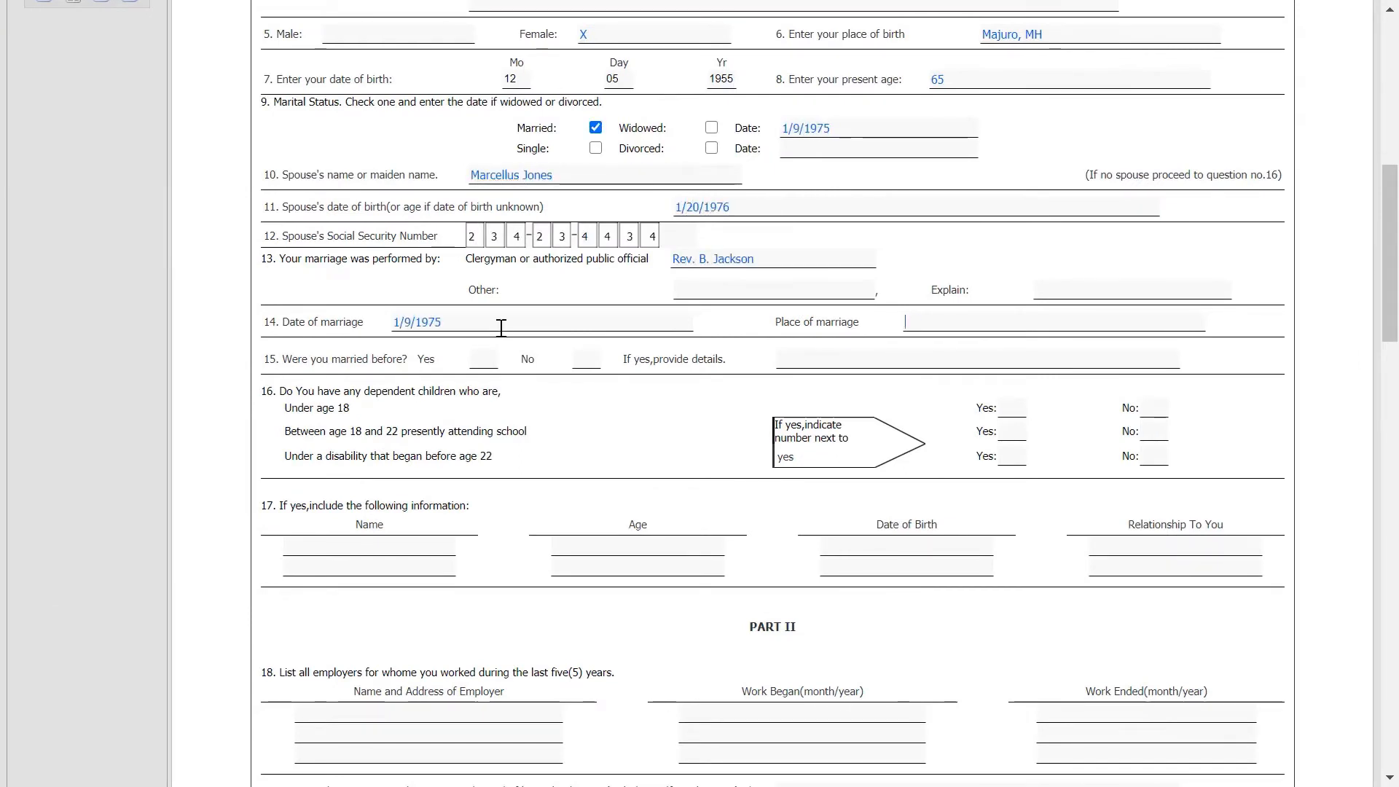
{"action": "type", "text": "Majuro, MH"}
{"action": "key", "text": "Tab"}
{"action": "key", "text": "Tab"}
{"action": "type", "text": "X"}
{"action": "left_click", "coordinate": [1156, 406]}
{"action": "type", "text": "X"}
{"action": "left_click", "coordinate": [1156, 430]}
{"action": "type", "text": "X"}
List employer Bank of Guam, Majuro in question 18, working through Present.
{"action": "left_click_drag", "start_coordinate": [1392, 293], "coordinate": [1385, 377]}
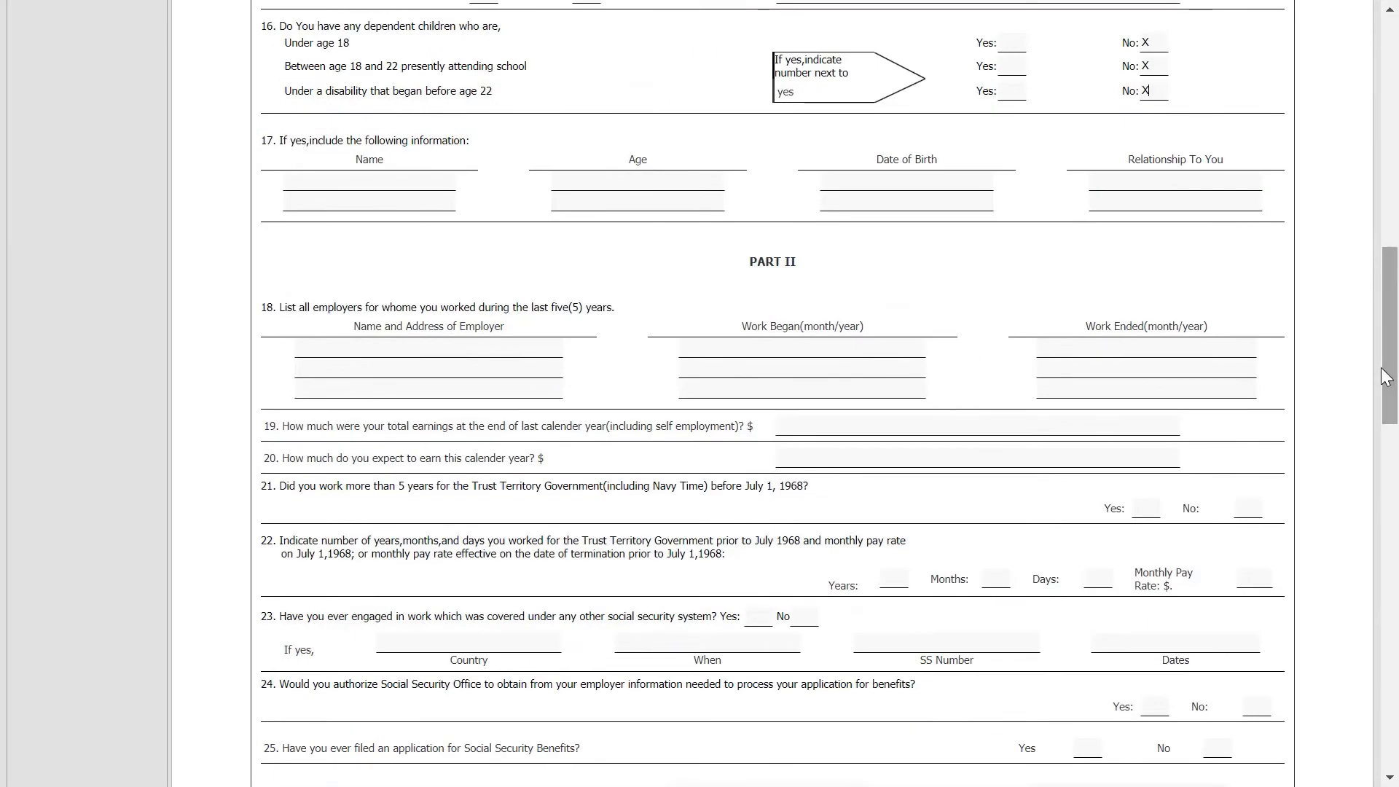
{"action": "left_click", "coordinate": [518, 356]}
{"action": "type", "text": "Bank of Guam, Majuro"}
{"action": "key", "text": "Tab"}
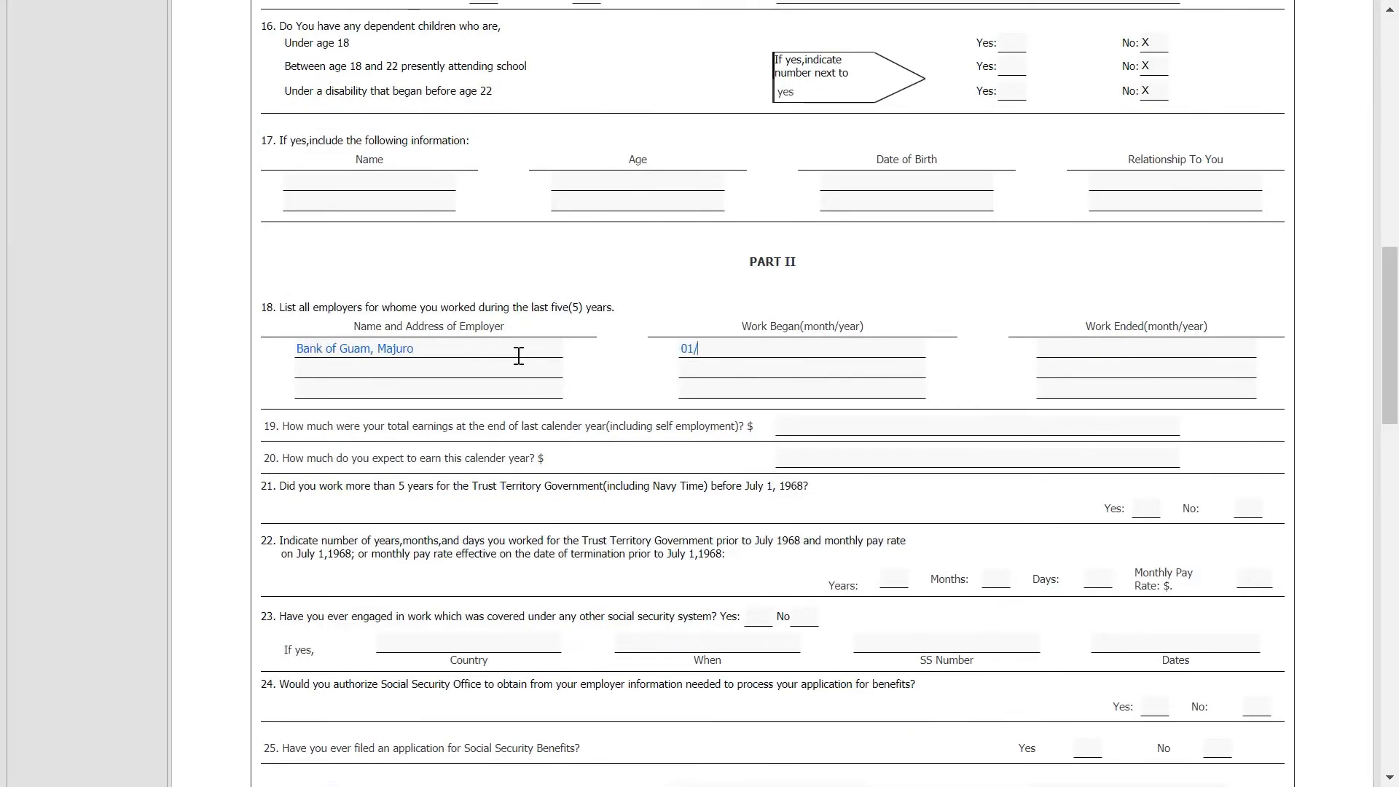
{"action": "type", "text": "Present"}
Enter earnings of 20,000 last year and 20,100 expected this year.
{"action": "left_click", "coordinate": [837, 430]}
{"action": "type", "text": "20,000"}
{"action": "left_click", "coordinate": [835, 461]}
{"action": "type", "text": "18,00"}
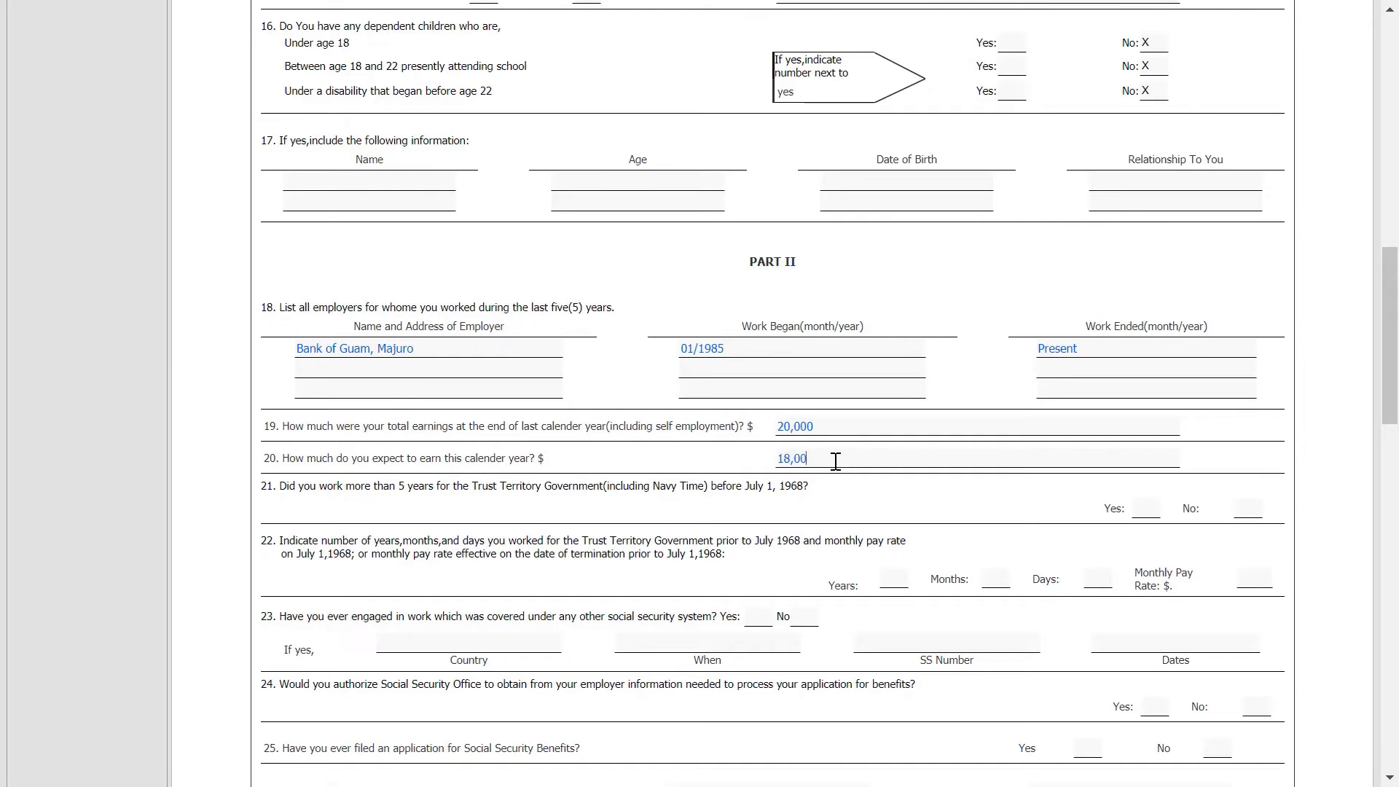
{"action": "key", "text": "BackSpace"}
{"action": "key", "text": "BackSpace"}
{"action": "key", "text": "BackSpace"}
{"action": "key", "text": "BackSpace"}
{"action": "key", "text": "BackSpace"}
{"action": "type", "text": "20,100"}
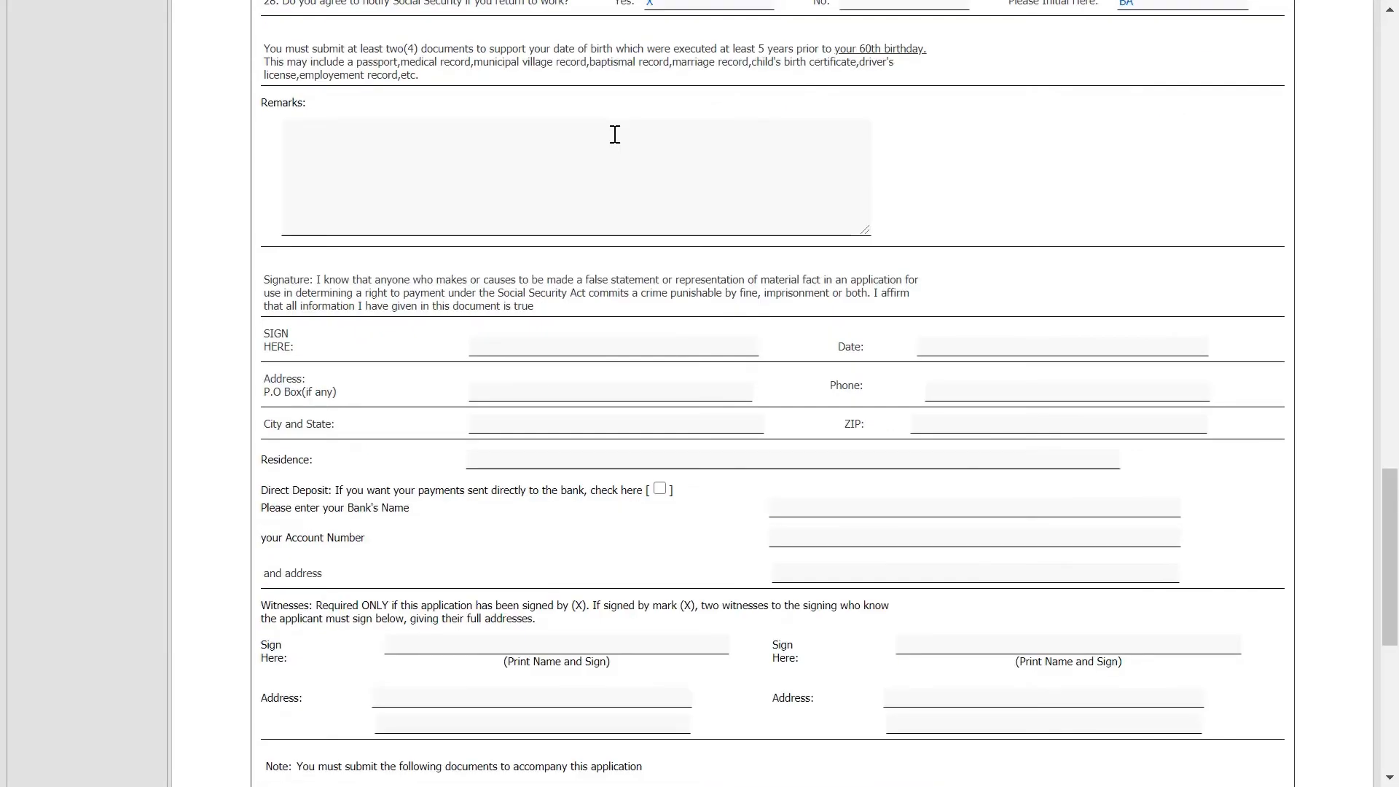
Write the early-application remarks about US travel, sign, and date the form 07/09/2020.
{"action": "type", "text": "I am applying early because I will be traveling to the "}
{"action": "type", "text": "US for the next 3 months and would like to set the process in motion already.  Please let me know if there is anything else you need.  I can"}
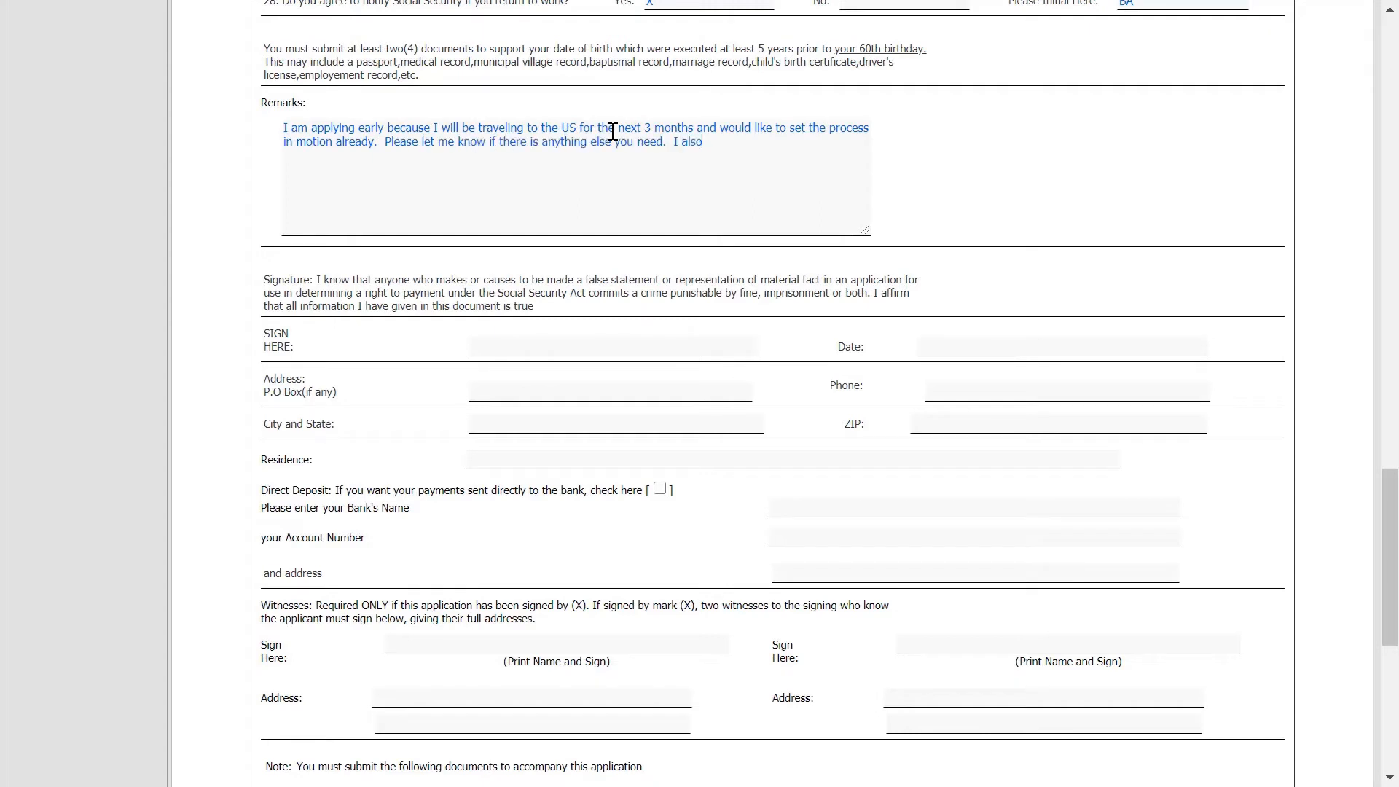
{"action": "key", "text": "BackSpace"}
{"action": "key", "text": "BackSpace"}
{"action": "key", "text": "BackSpace"}
{"action": "key", "text": "BackSpace"}
{"action": "key", "text": "BackSpace"}
{"action": "key", "text": "BackSpace"}
{"action": "type", "text": "B"}
{"action": "left_click", "coordinate": [540, 351]}
{"action": "key", "text": "Tab"}
{"action": "type", "text": "07/09/2020"}
{"action": "key", "text": "Tab"}
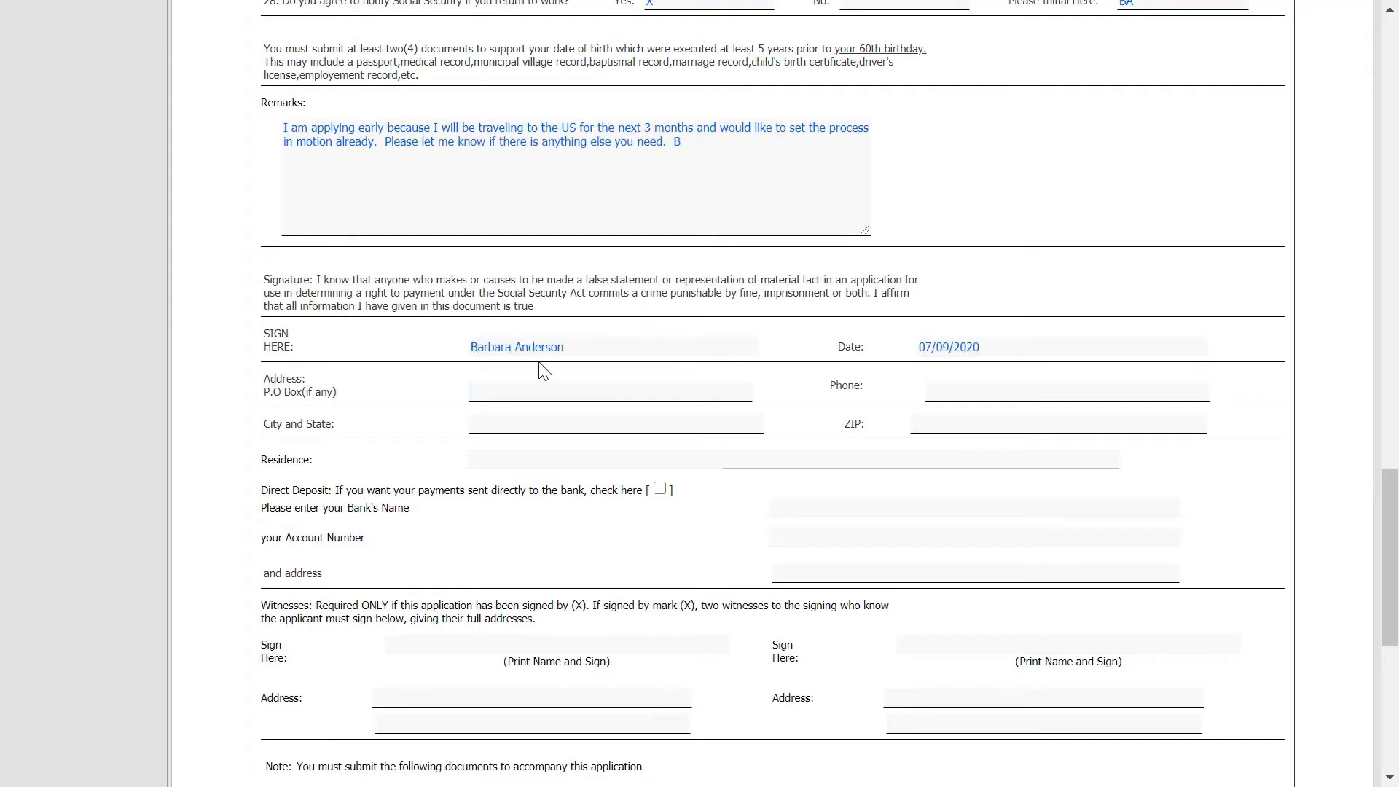
{"action": "key", "text": "Tab"}
{"action": "type", "text": "204-2442"}
{"action": "left_click", "coordinate": [499, 425]}
{"action": "type", "text": "Majuro, MH"}
{"action": "left_click", "coordinate": [840, 462]}
{"action": "left_click_drag", "start_coordinate": [1390, 556], "coordinate": [1390, 648]}
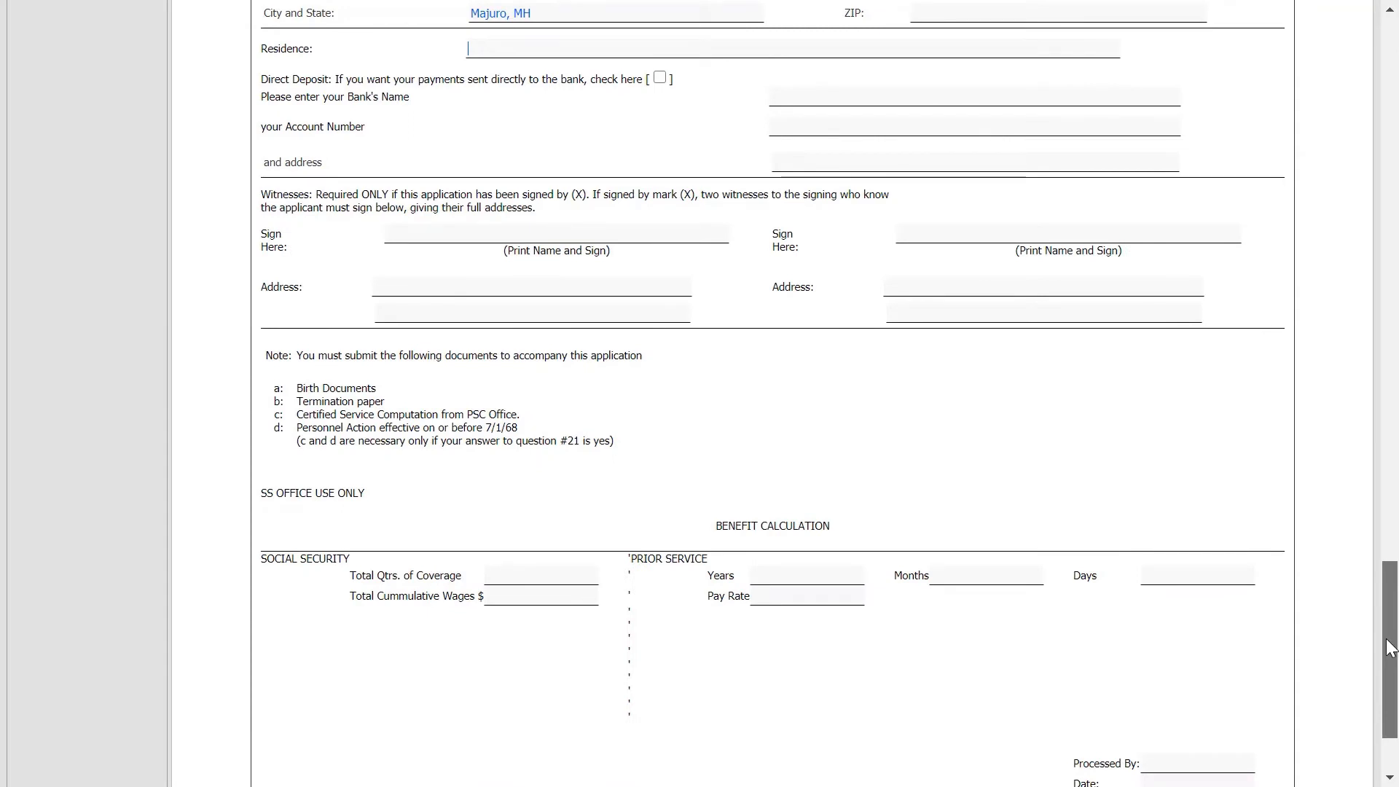
{"action": "left_click_drag", "start_coordinate": [1386, 640], "coordinate": [1383, 699]}
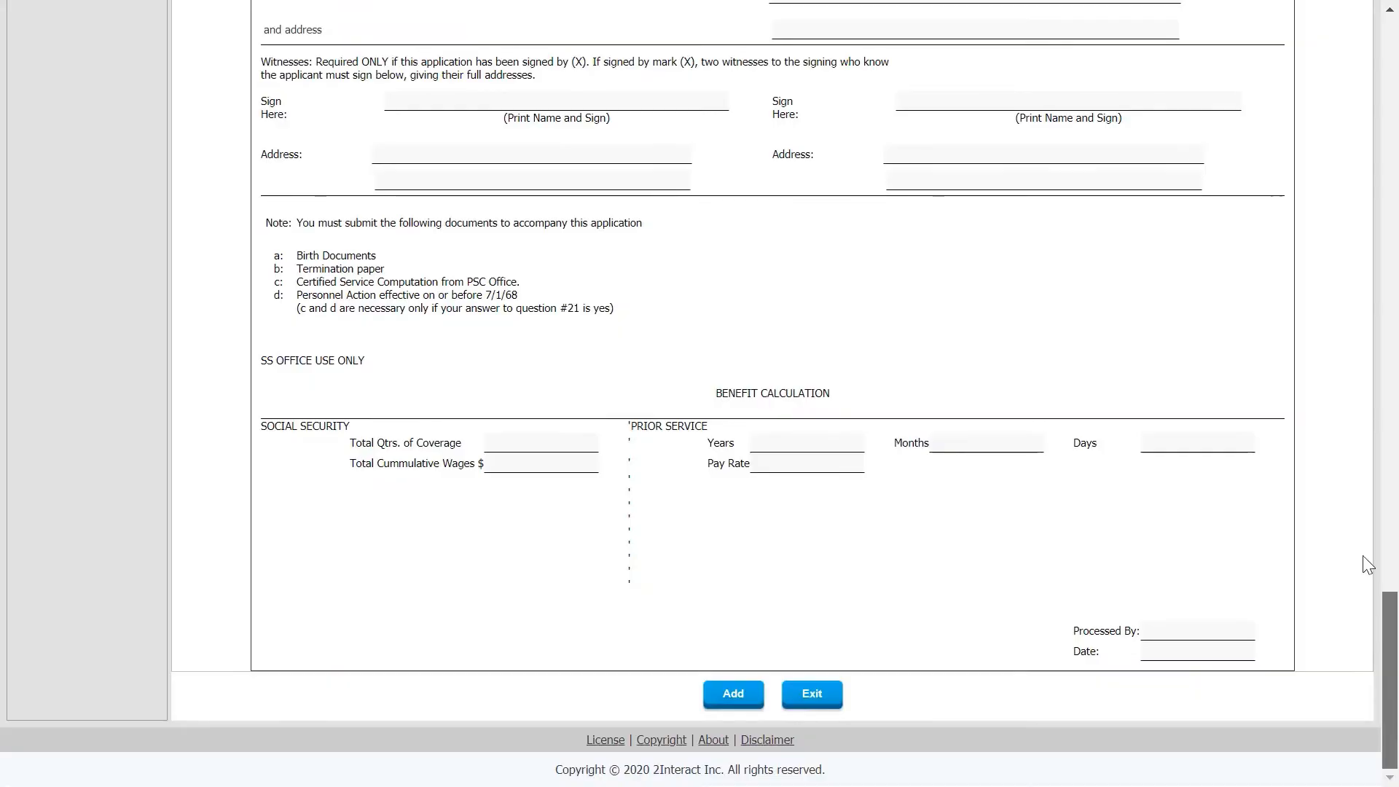
{"action": "left_click_drag", "start_coordinate": [1389, 650], "coordinate": [1391, 78]}
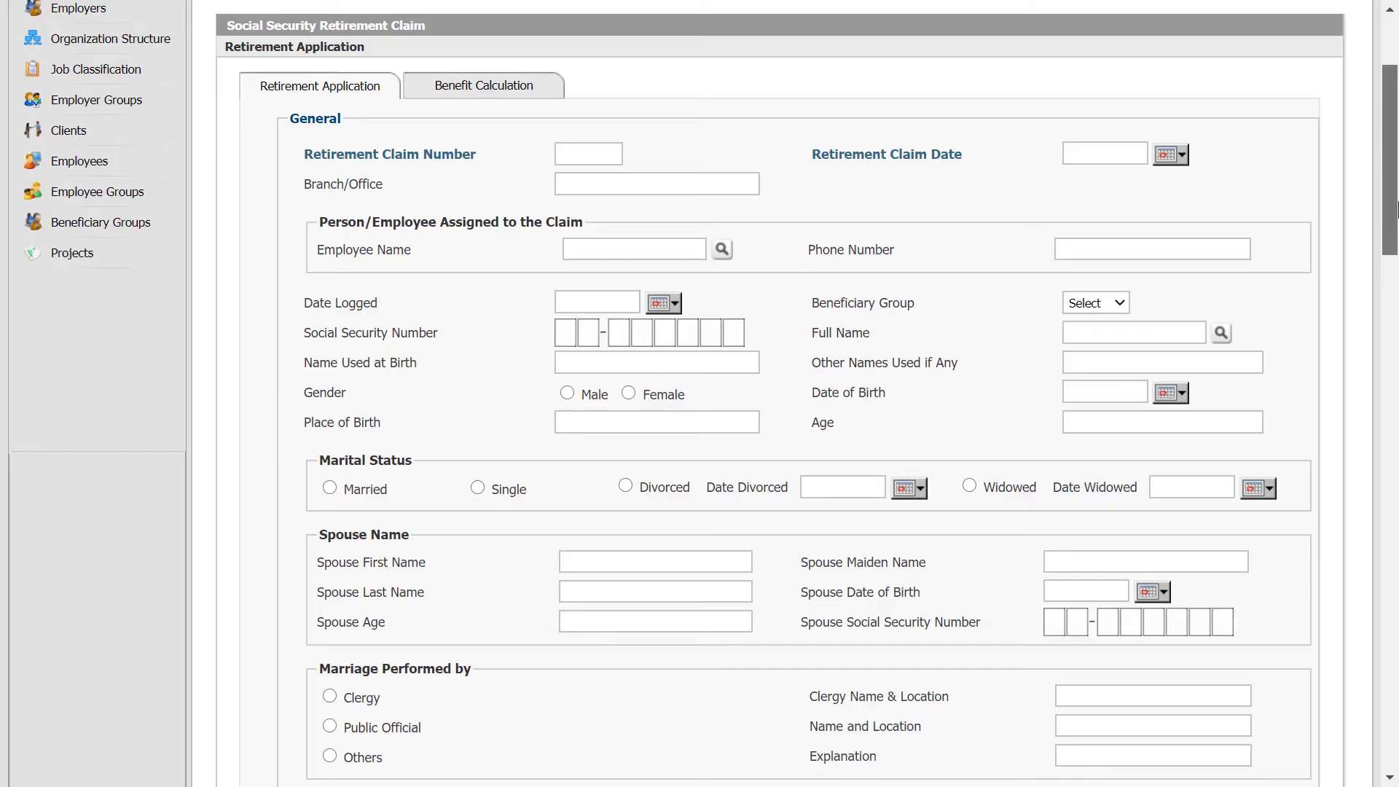
Scroll the blank Social Security Retirement Claim record down to the employers section.
{"action": "left_click_drag", "start_coordinate": [1397, 209], "coordinate": [1390, 667]}
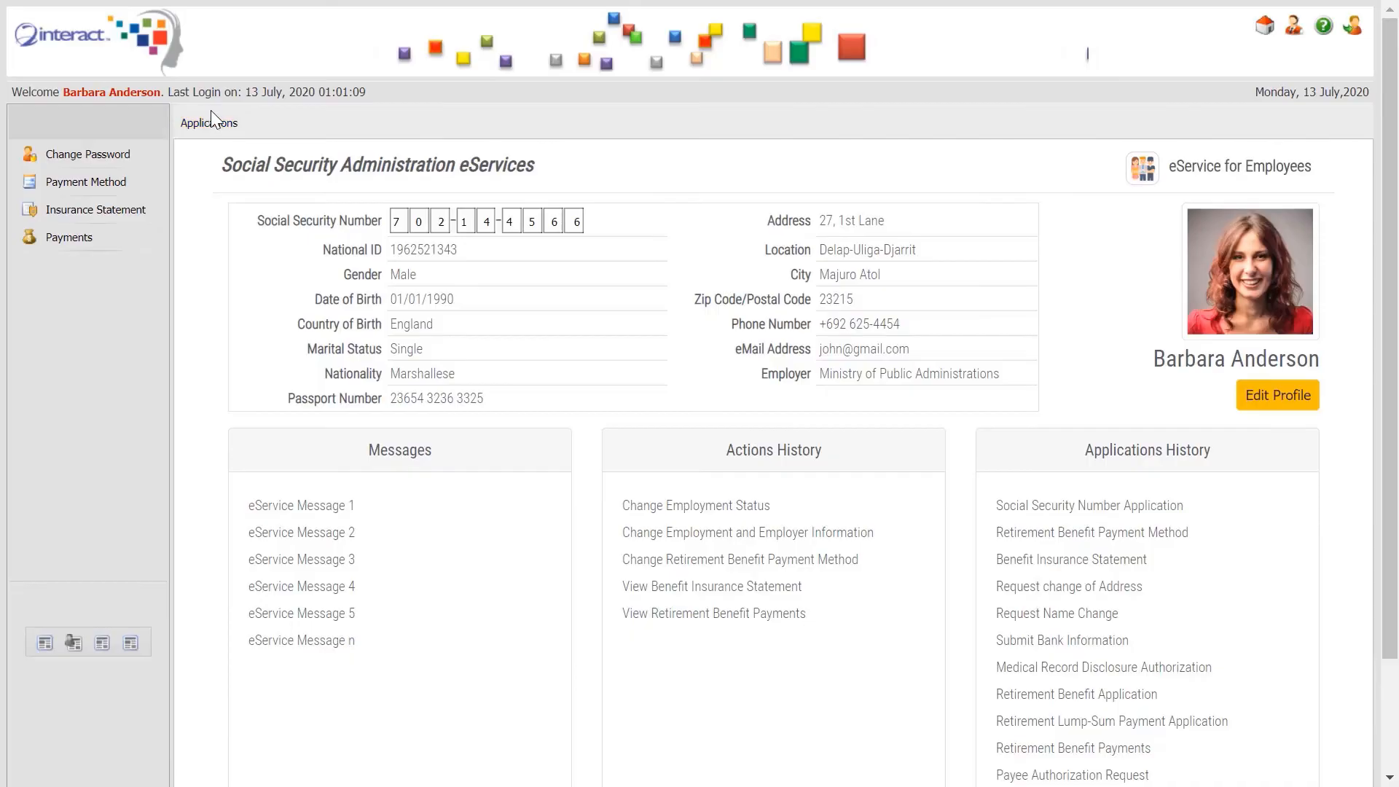
Open the Disability Insurance Benefits application and enter the applicant's names.
{"action": "left_click", "coordinate": [217, 115]}
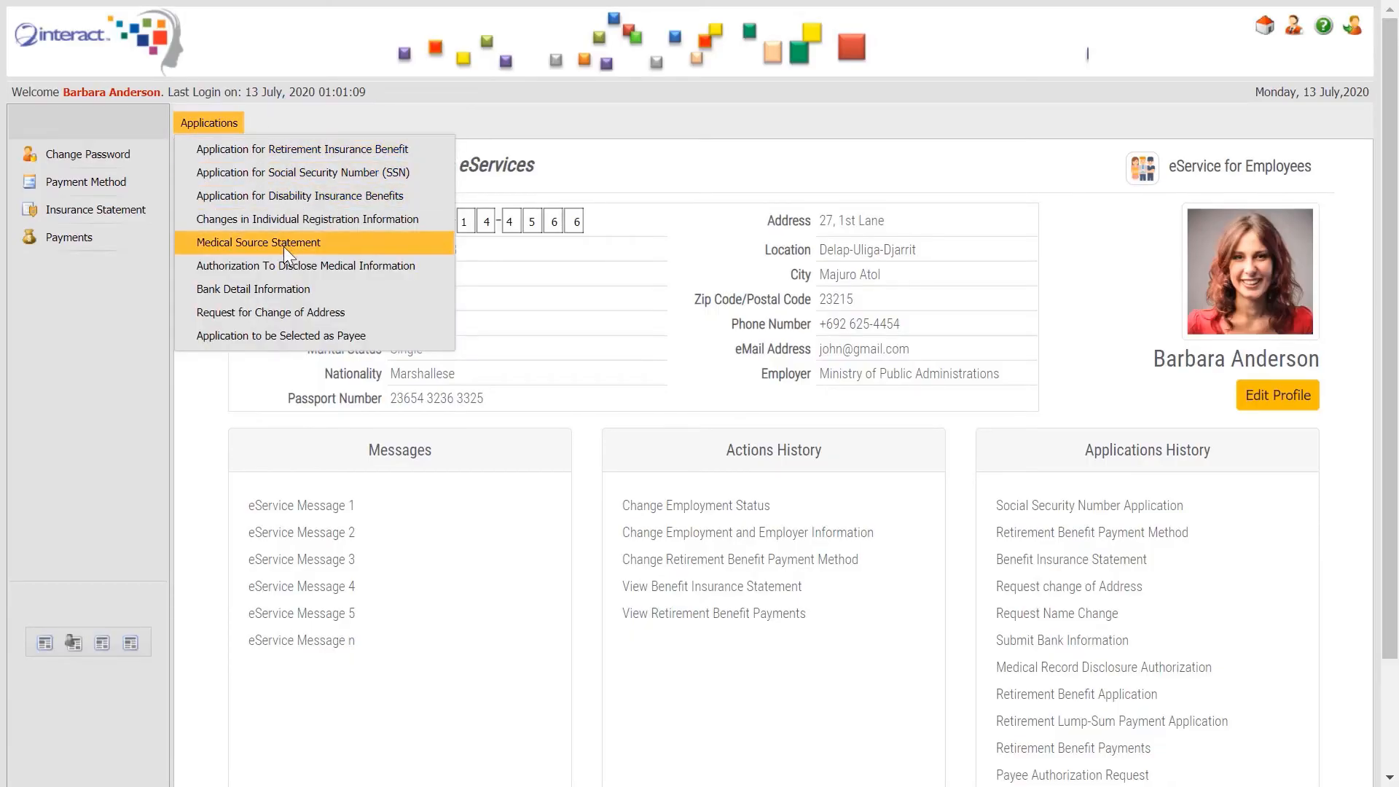
{"action": "left_click", "coordinate": [392, 196]}
{"action": "key", "text": "Tab"}
{"action": "type", "text": "Daniel"}
{"action": "key", "text": "Tab"}
{"action": "key", "text": "Tab"}
{"action": "left_click", "coordinate": [797, 569]}
{"action": "key", "text": "Tab"}
{"action": "key", "text": "Tab"}
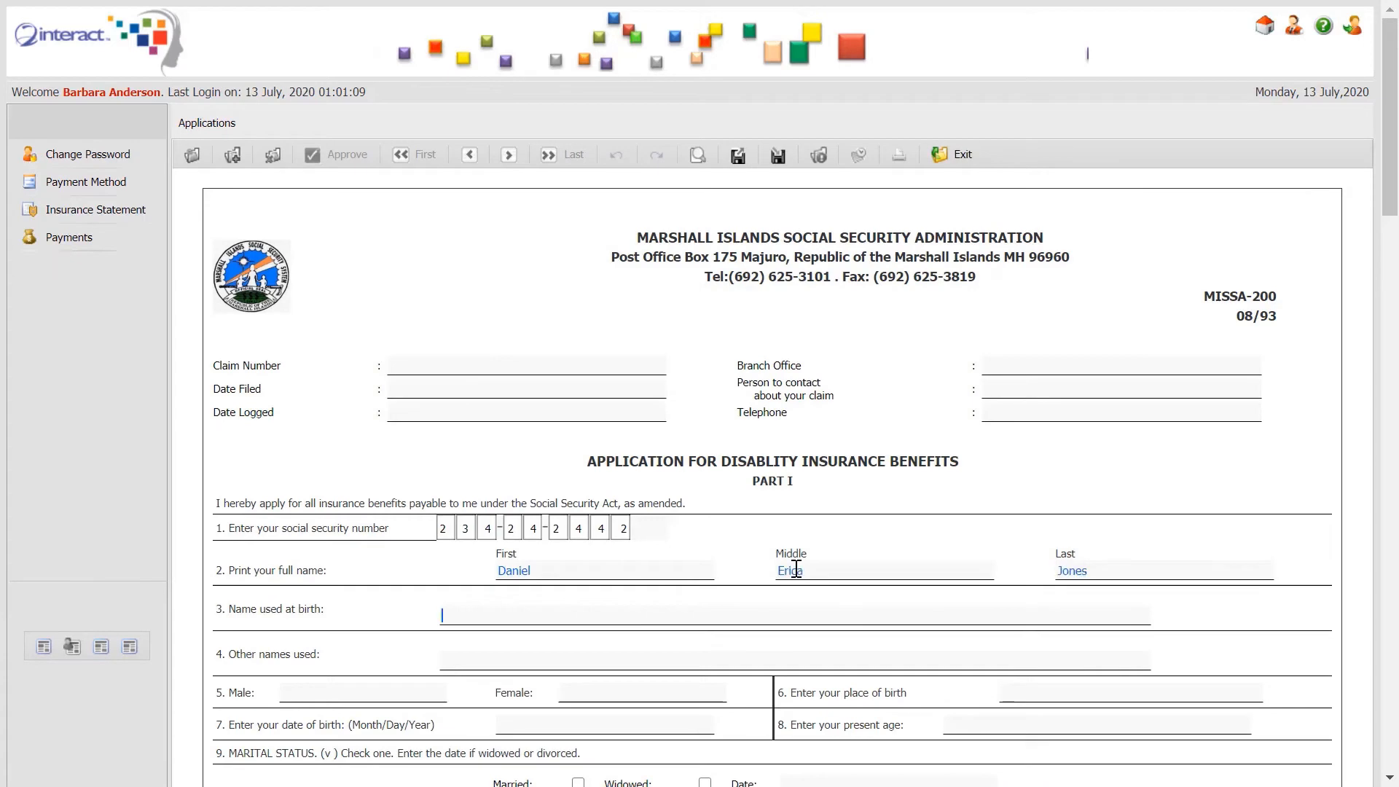
Correct the applicant's birth year and set the age to 50.
{"action": "type", "text": "70"}
{"action": "left_click_drag", "start_coordinate": [1390, 141], "coordinate": [1391, 235]}
{"action": "left_click", "coordinate": [552, 356]}
{"action": "key", "text": "BackSpace"}
{"action": "type", "text": "7"}
{"action": "double_click", "coordinate": [955, 351]}
{"action": "type", "text": "50"}
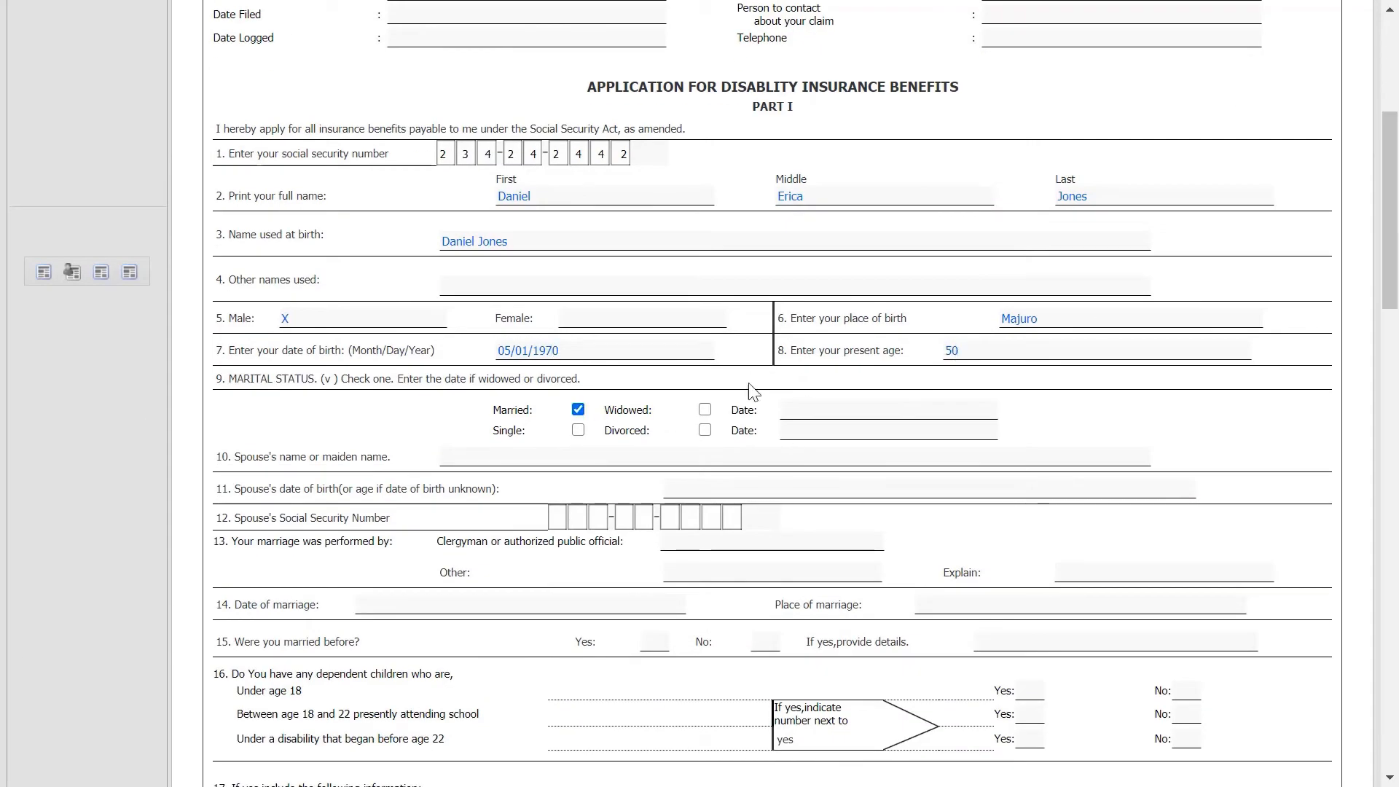
Fill in the marital status date and the spouse's name, date of birth and Social Security Number.
{"action": "left_click", "coordinate": [834, 406]}
{"action": "type", "text": "01/19/1999"}
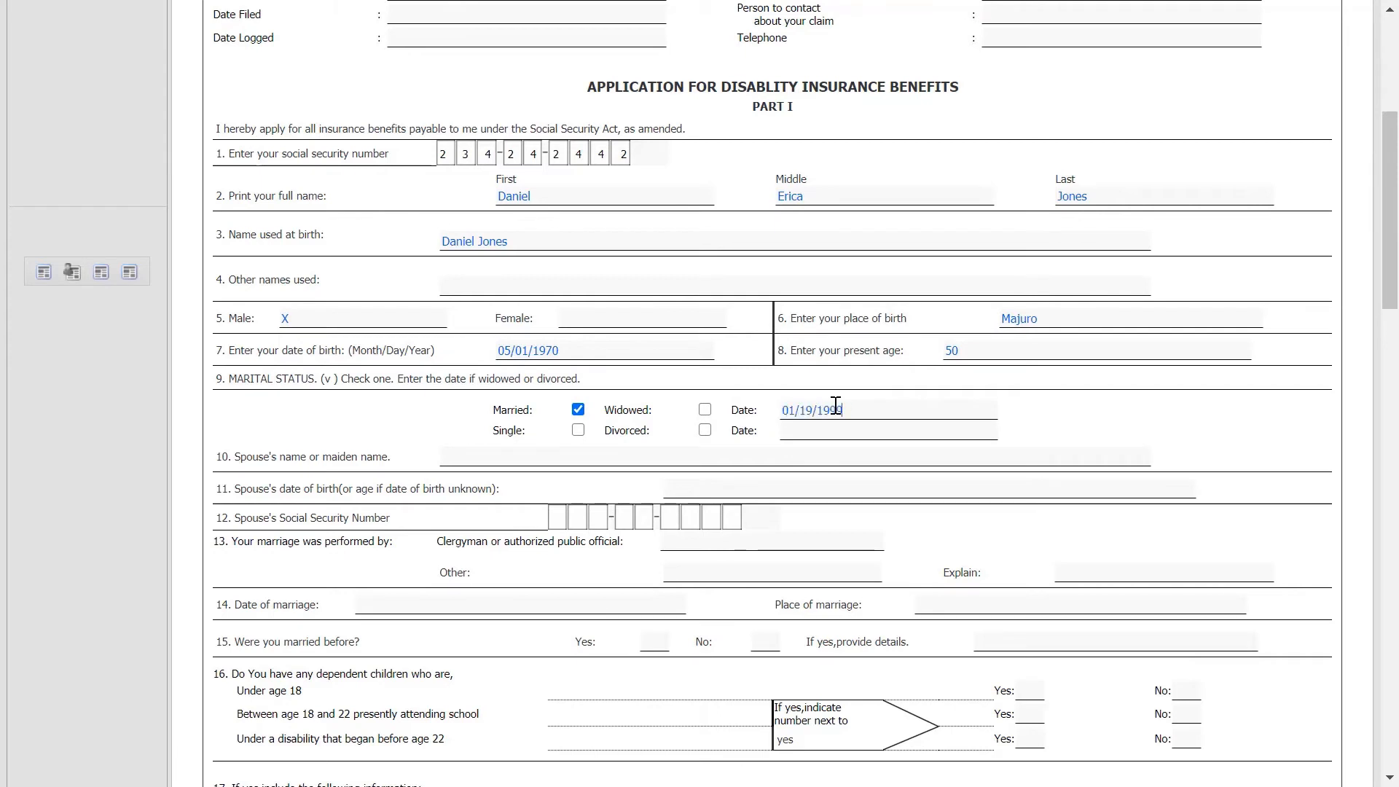
{"action": "left_click", "coordinate": [593, 465]}
{"action": "left_click", "coordinate": [733, 492]}
{"action": "type", "text": "01/25/1998"}
{"action": "left_click", "coordinate": [569, 515]}
{"action": "left_click", "coordinate": [748, 498]}
{"action": "key", "text": "BackSpace"}
{"action": "key", "text": "BackSpace"}
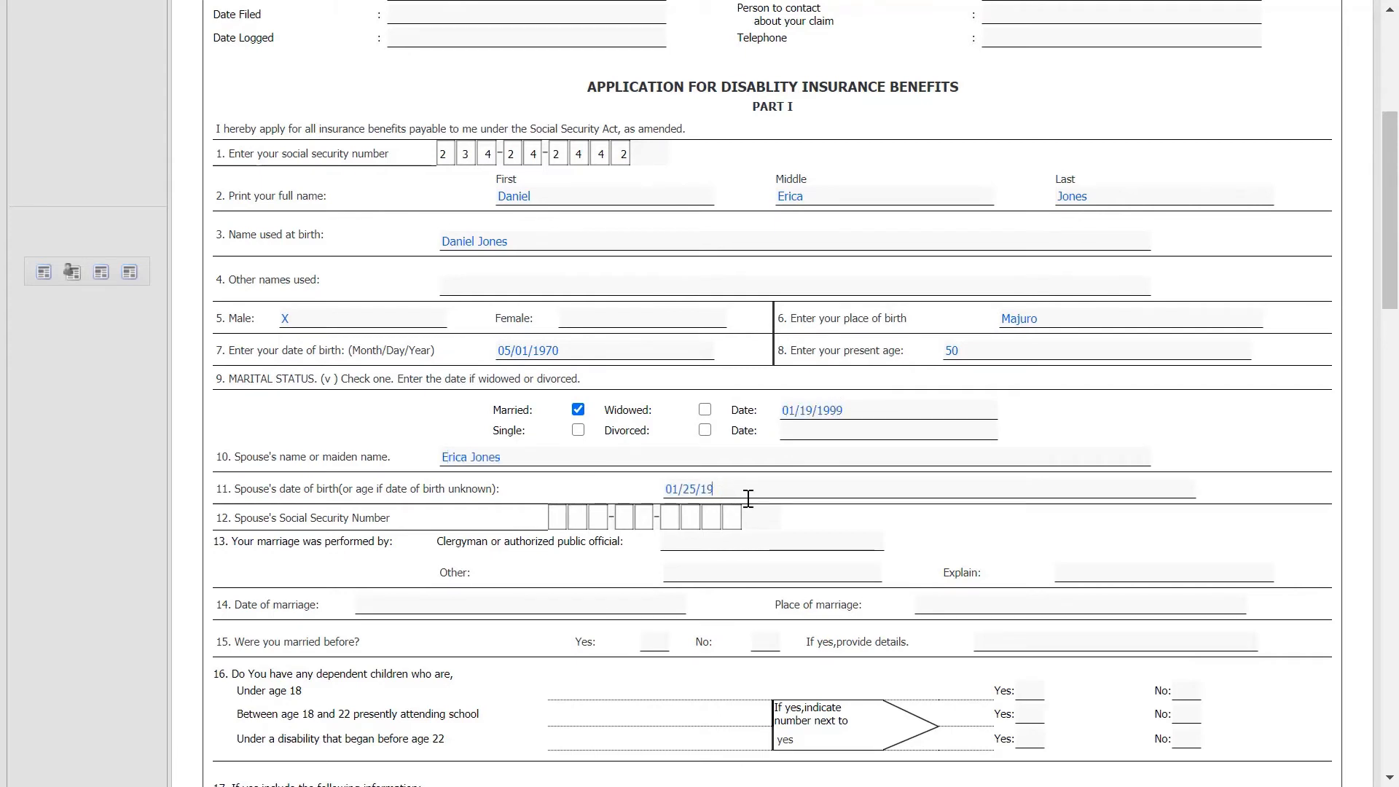
{"action": "type", "text": "68"}
{"action": "left_click", "coordinate": [567, 518]}
Record the marrying official, marriage date 01/19/1999 and place Majuro.
{"action": "left_click", "coordinate": [762, 540]}
{"action": "left_click", "coordinate": [616, 603]}
{"action": "type", "text": "01/19/1999"}
{"action": "left_click", "coordinate": [956, 600]}
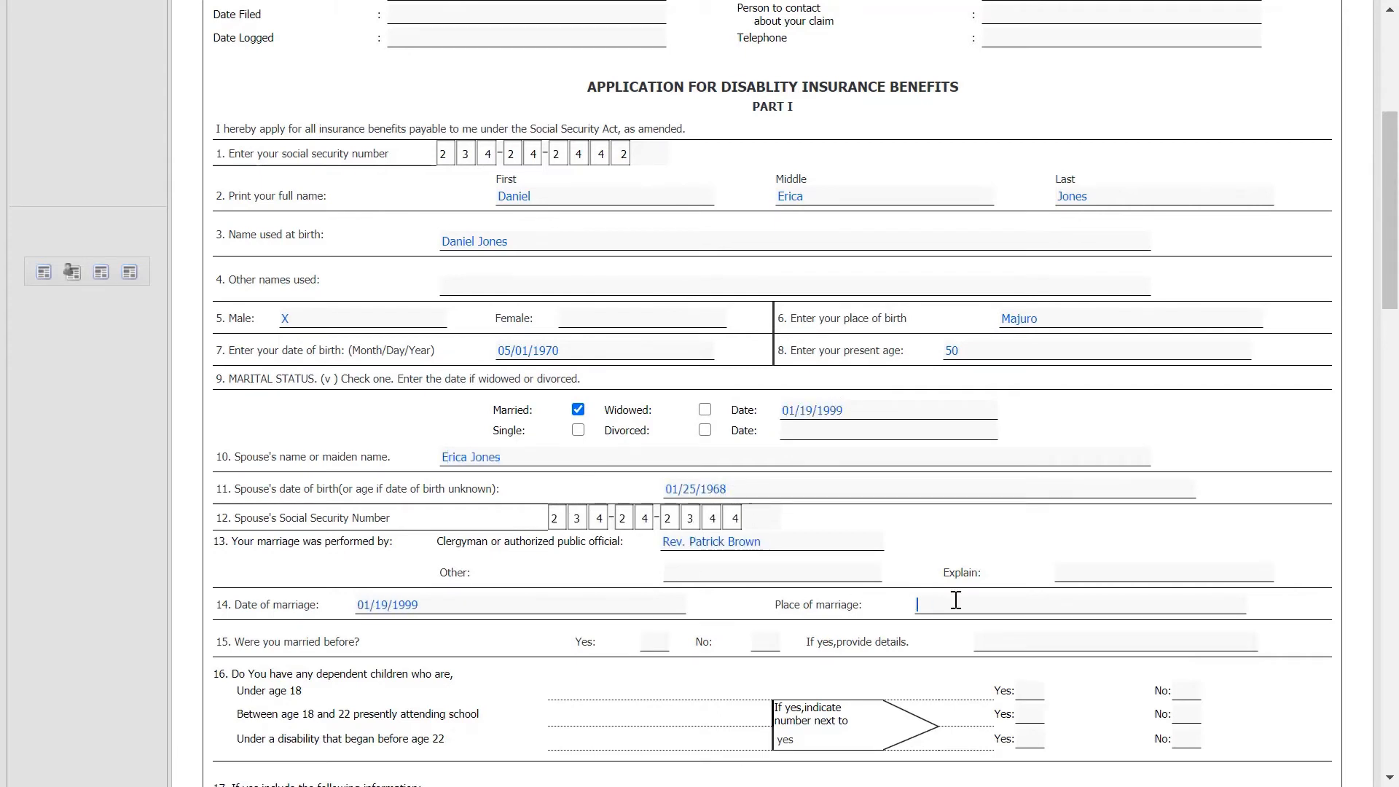
{"action": "type", "text": "Majuro"}
{"action": "left_click_drag", "start_coordinate": [1389, 266], "coordinate": [1389, 387]}
Mark X for yes to children under 18 and children attending school.
{"action": "left_click", "coordinate": [1029, 208]}
{"action": "type", "text": "X"}
{"action": "left_click", "coordinate": [1039, 230]}
{"action": "type", "text": "X"}
{"action": "left_click", "coordinate": [1186, 253]}
{"action": "type", "text": "X"}
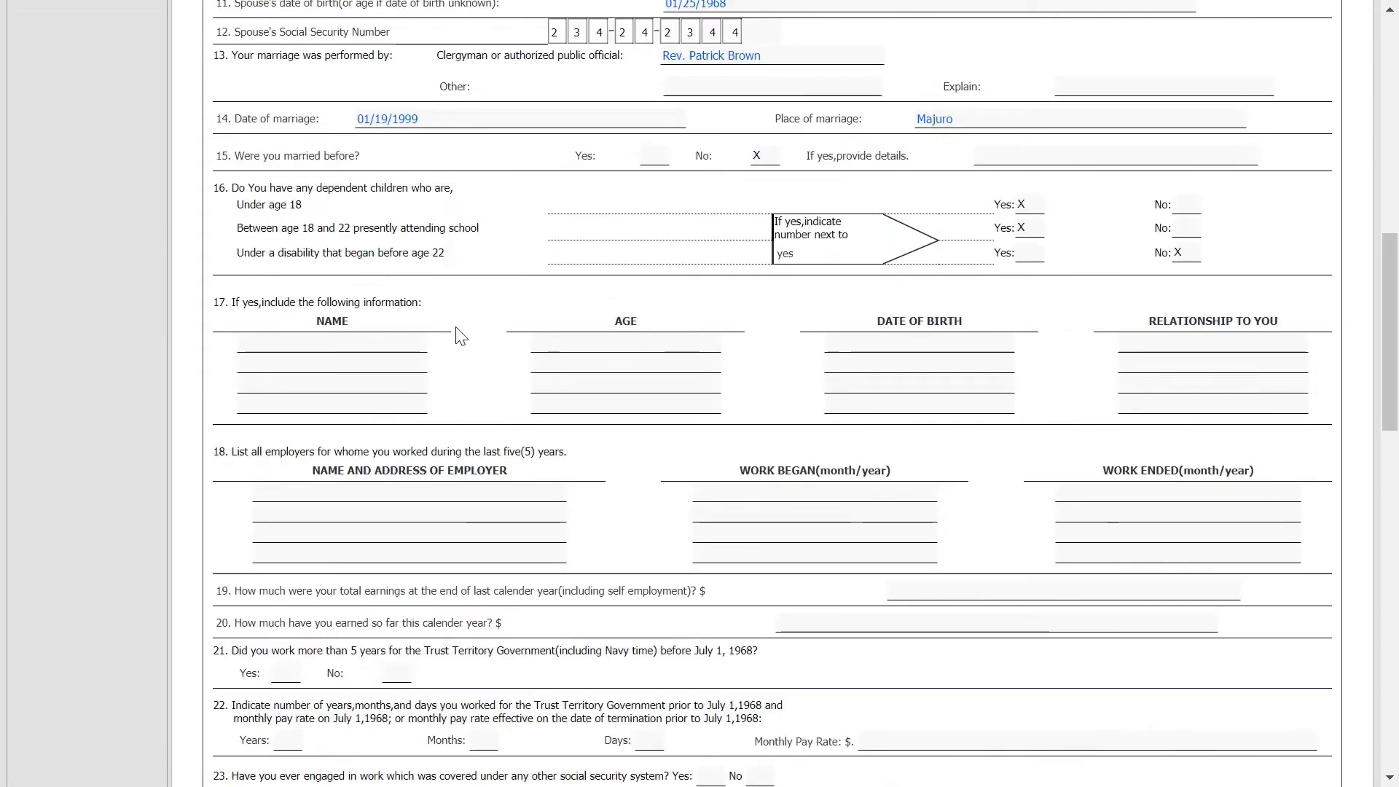
List the two children with birth dates 03/01/2010 and 02/12/2008, as Son and Daughter.
{"action": "left_click", "coordinate": [379, 337]}
{"action": "key", "text": "Tab"}
{"action": "type", "text": "03/01/2010"}
{"action": "key", "text": "Tab"}
{"action": "type", "text": "Son"}
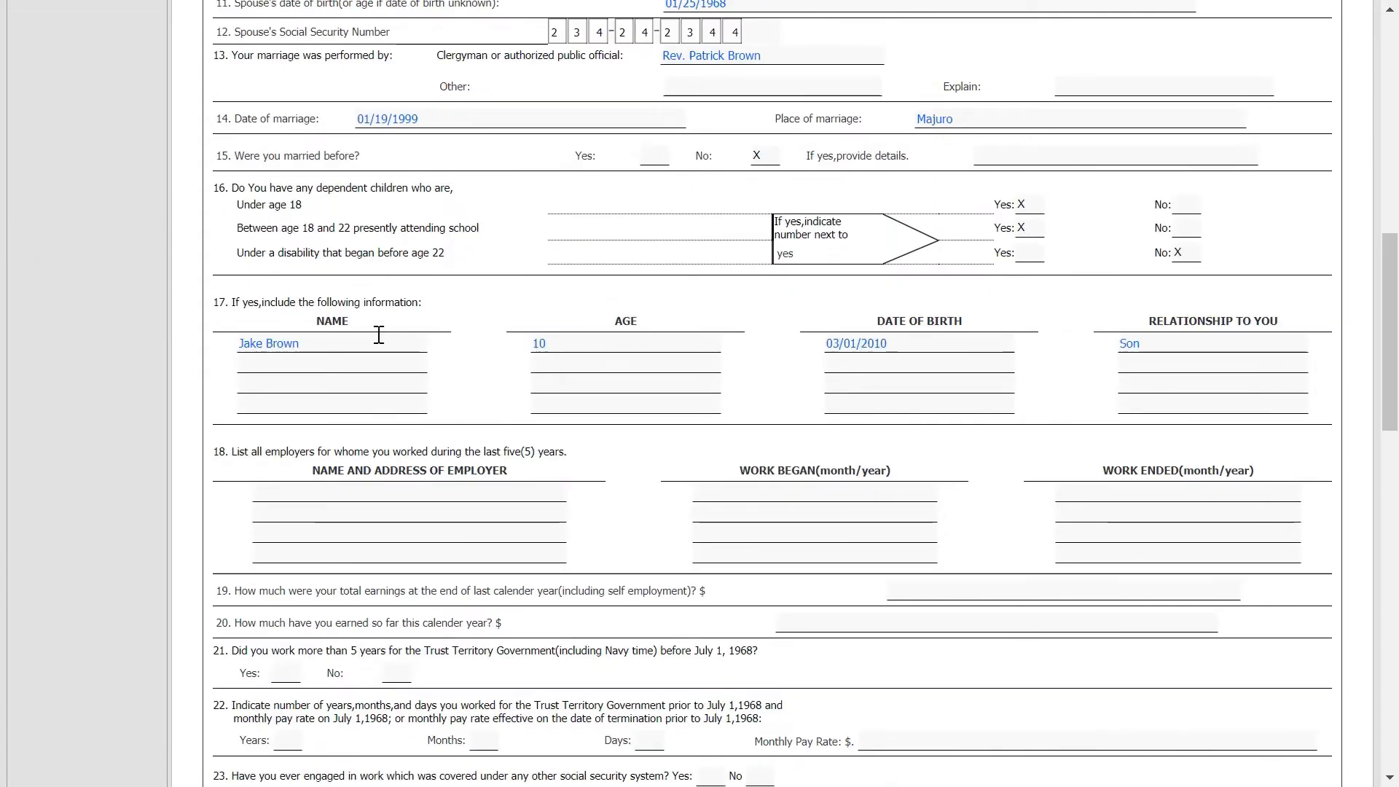
{"action": "left_click", "coordinate": [273, 362]}
{"action": "key", "text": "Tab"}
{"action": "type", "text": "12"}
{"action": "key", "text": "Tab"}
{"action": "type", "text": "02/12/2008"}
Enter employers Laundry LLC (01/01/2000–01/08/2018) and The Best Laundry LLC (02/03/2018–Present).
{"action": "key", "text": "Tab"}
{"action": "type", "text": "Daughter"}
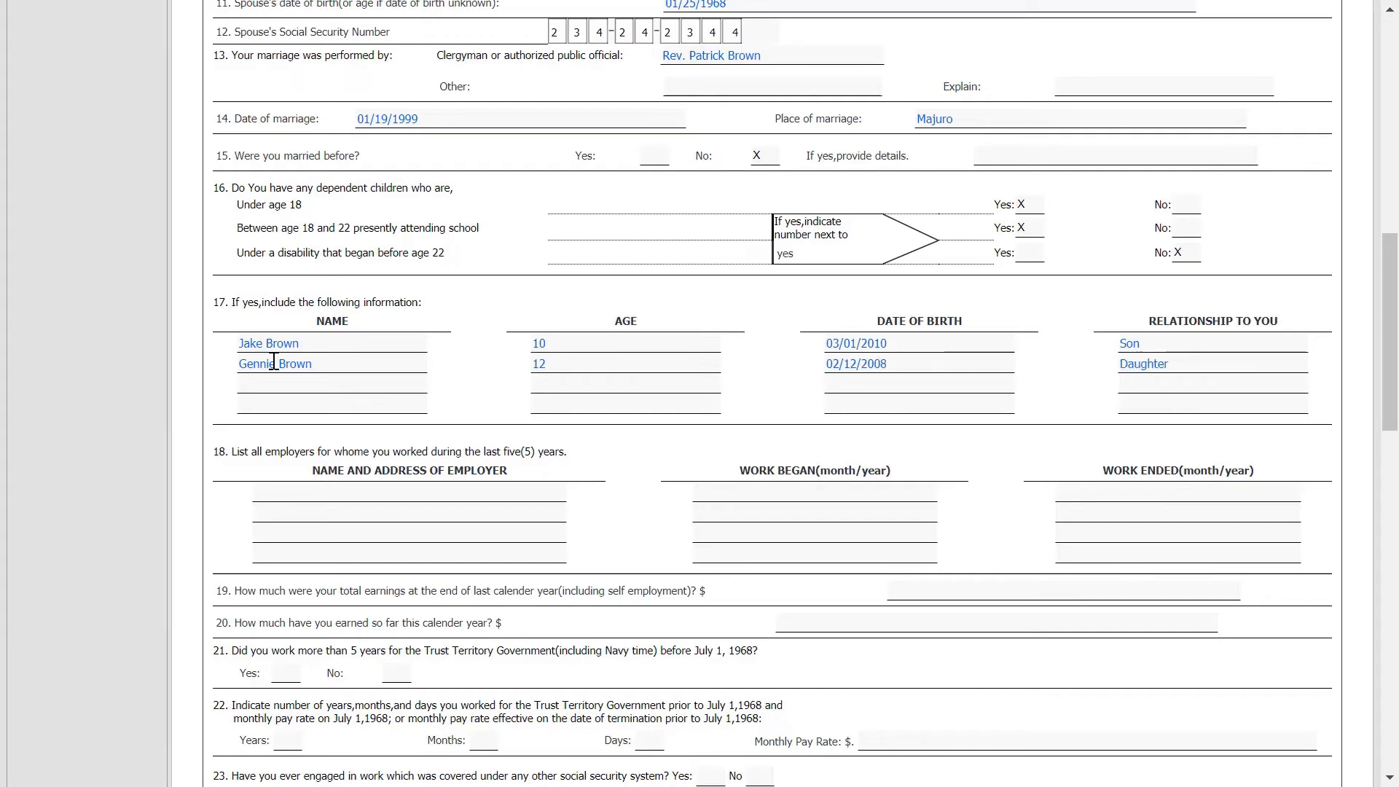
{"action": "left_click", "coordinate": [420, 500]}
{"action": "type", "text": "Laundry LLC"}
{"action": "key", "text": "Tab"}
{"action": "type", "text": "01/01/2000"}
{"action": "key", "text": "Tab"}
{"action": "type", "text": "01/08/2018"}
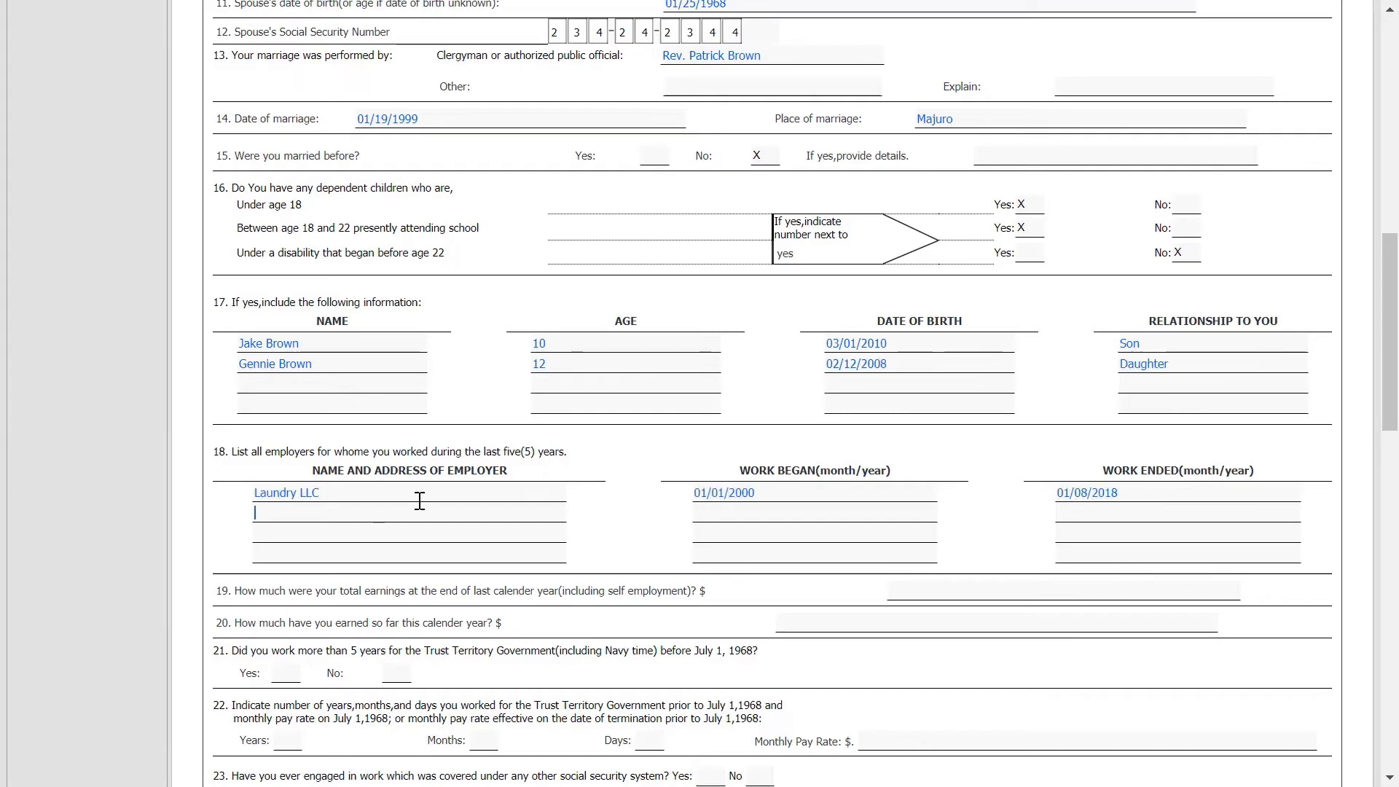
{"action": "key", "text": "Tab"}
{"action": "type", "text": "The Best Laundry LLC"}
{"action": "key", "text": "Tab"}
{"action": "type", "text": "02/03/2018"}
{"action": "key", "text": "Tab"}
{"action": "type", "text": "Present"}
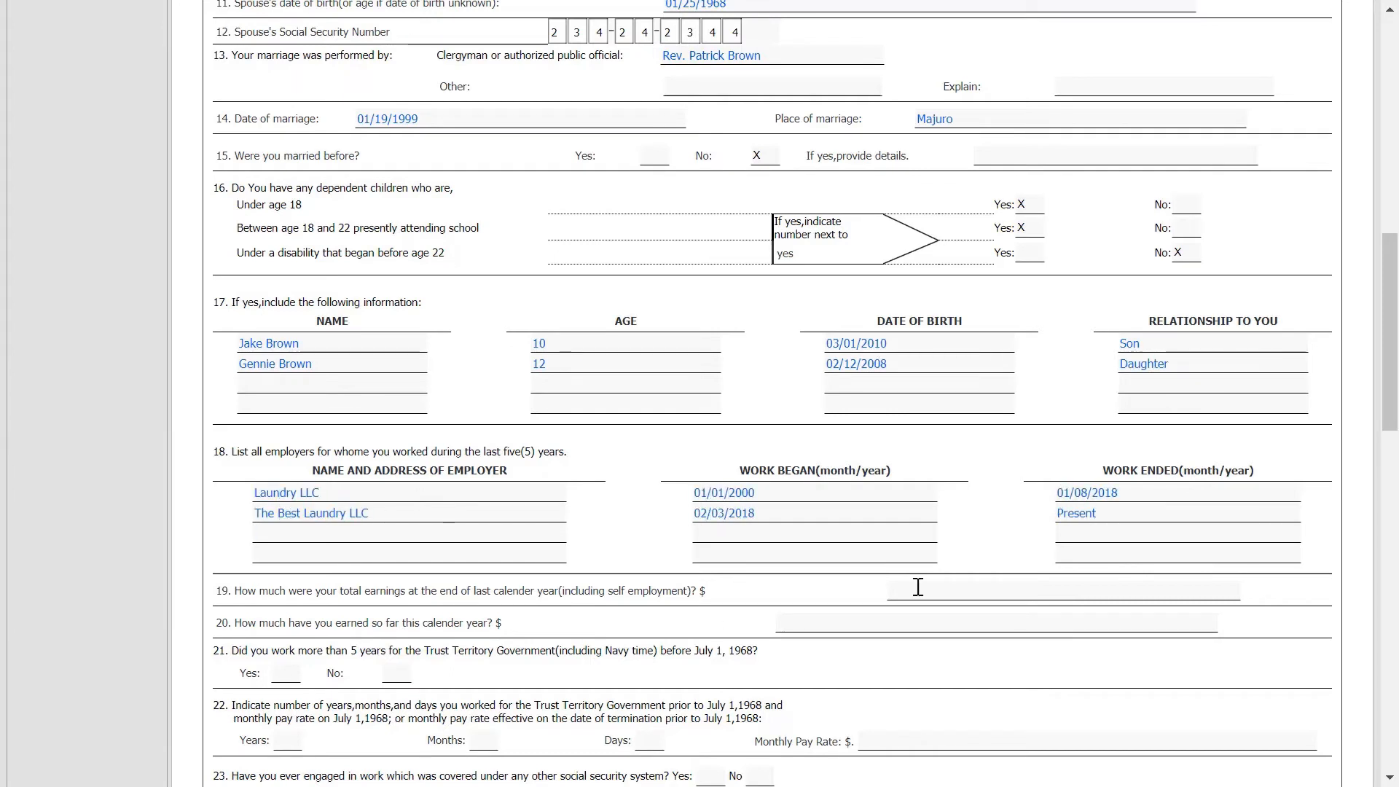
Enter earnings of 15,000 last year and 12 this year so far.
{"action": "left_click", "coordinate": [1006, 591]}
{"action": "type", "text": "15,000"}
{"action": "left_click", "coordinate": [1005, 623]}
{"action": "type", "text": "12"}
{"action": "scroll", "coordinate": [1001, 739], "scroll_direction": "down", "scroll_amount": 4}
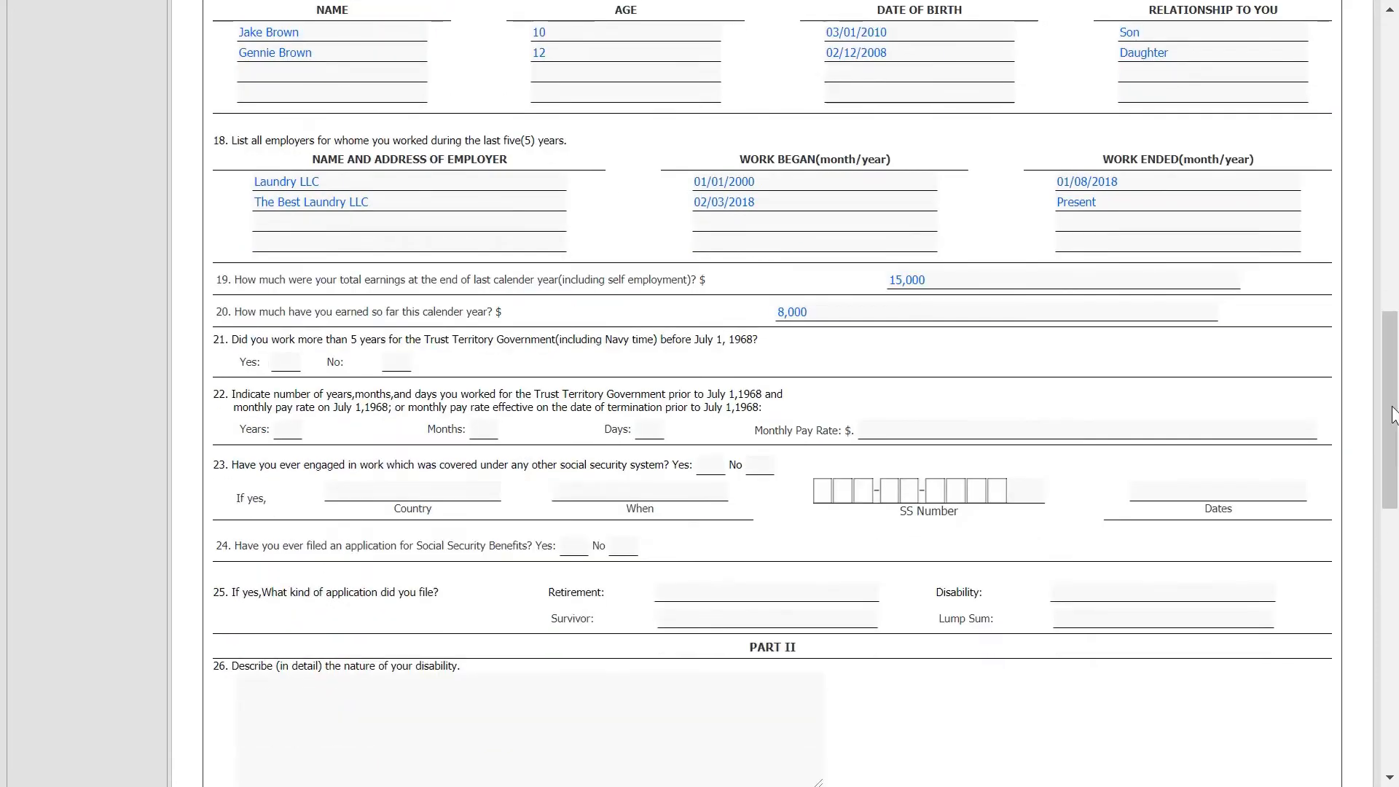
Mark no for government service before 1968 and for a previous benefits application.
{"action": "left_click", "coordinate": [393, 362]}
{"action": "type", "text": "X"}
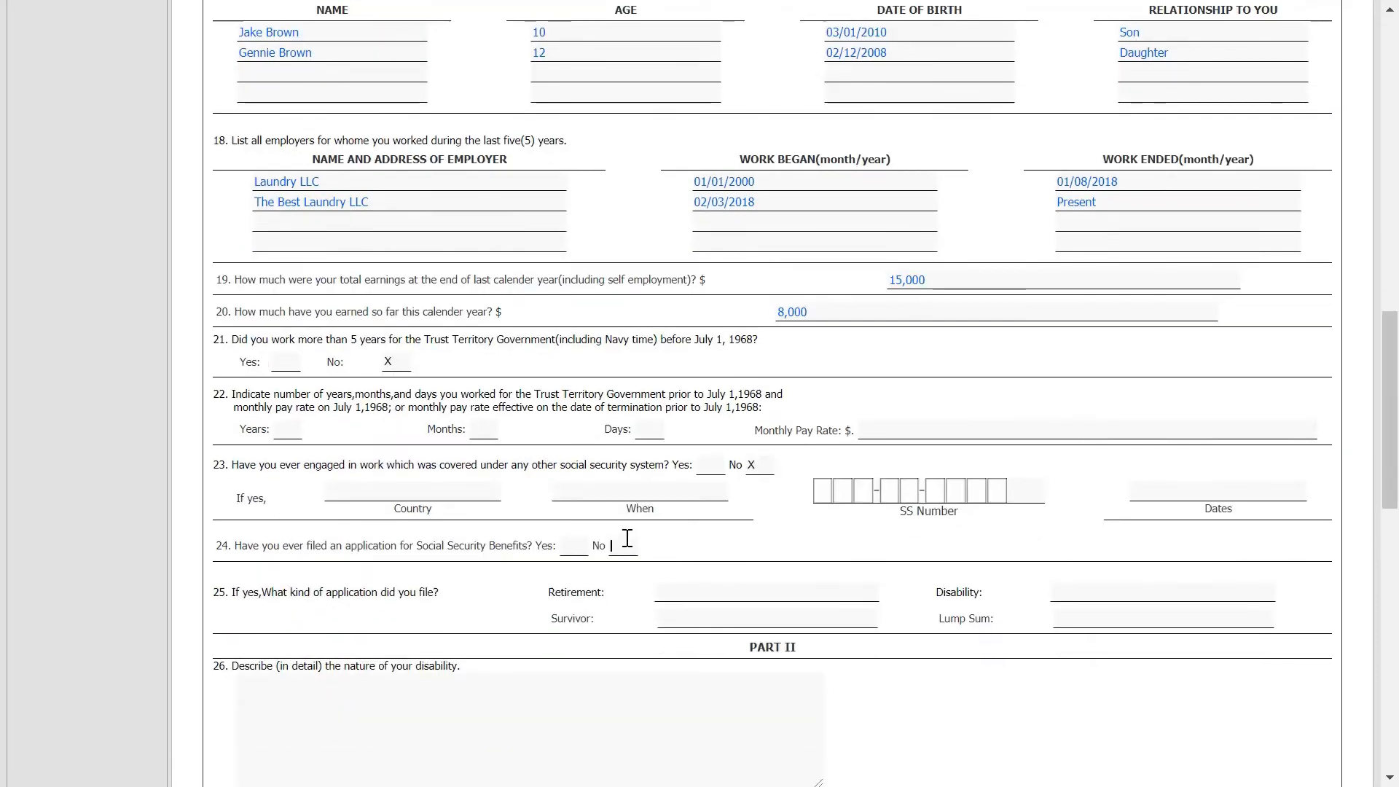
{"action": "left_click", "coordinate": [624, 545]}
{"action": "type", "text": "X"}
Describe the condition as unable to walk or do hard labor, disabled since January 5, 2019.
{"action": "scroll", "coordinate": [1049, 349], "scroll_direction": "down", "scroll_amount": 6}
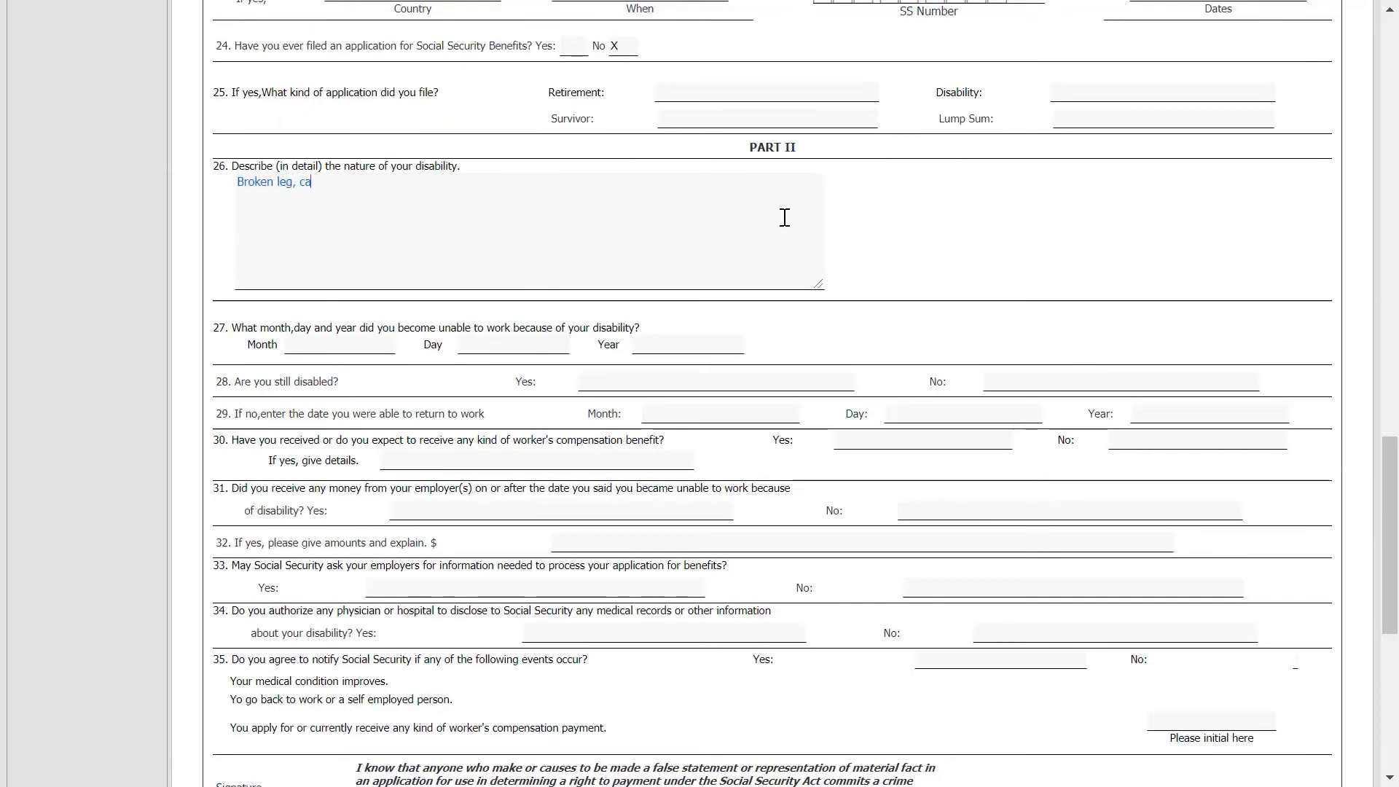
{"action": "type", "text": "nnot walk anymore and I cannot do any hard labor"}
{"action": "left_click", "coordinate": [354, 344]}
{"action": "type", "text": "01/02/2020"}
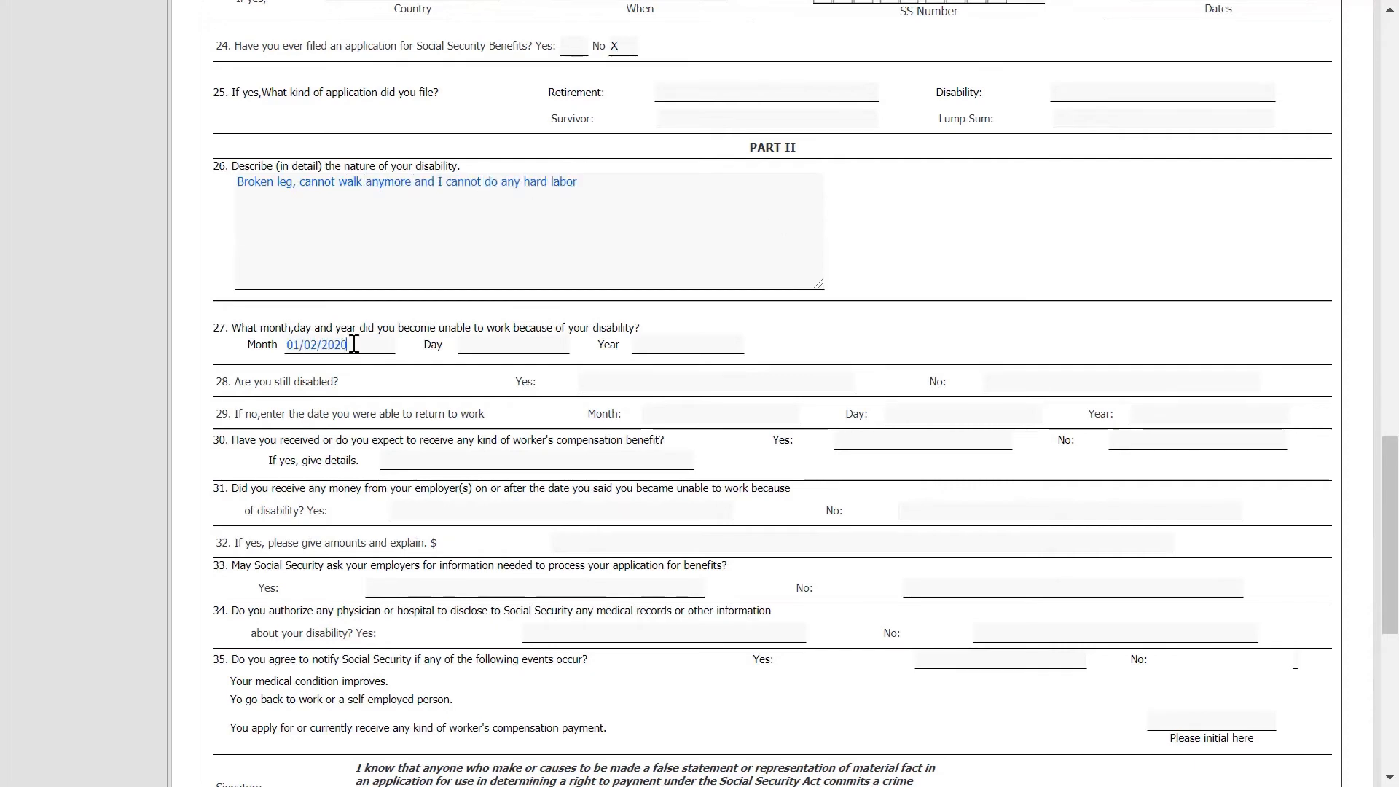
{"action": "key", "text": "ctrl+a"}
{"action": "type", "text": "January"}
{"action": "key", "text": "Tab"}
{"action": "type", "text": "5"}
{"action": "key", "text": "Tab"}
{"action": "type", "text": "2019"}
{"action": "key", "text": "Tab"}
{"action": "type", "text": "X"}
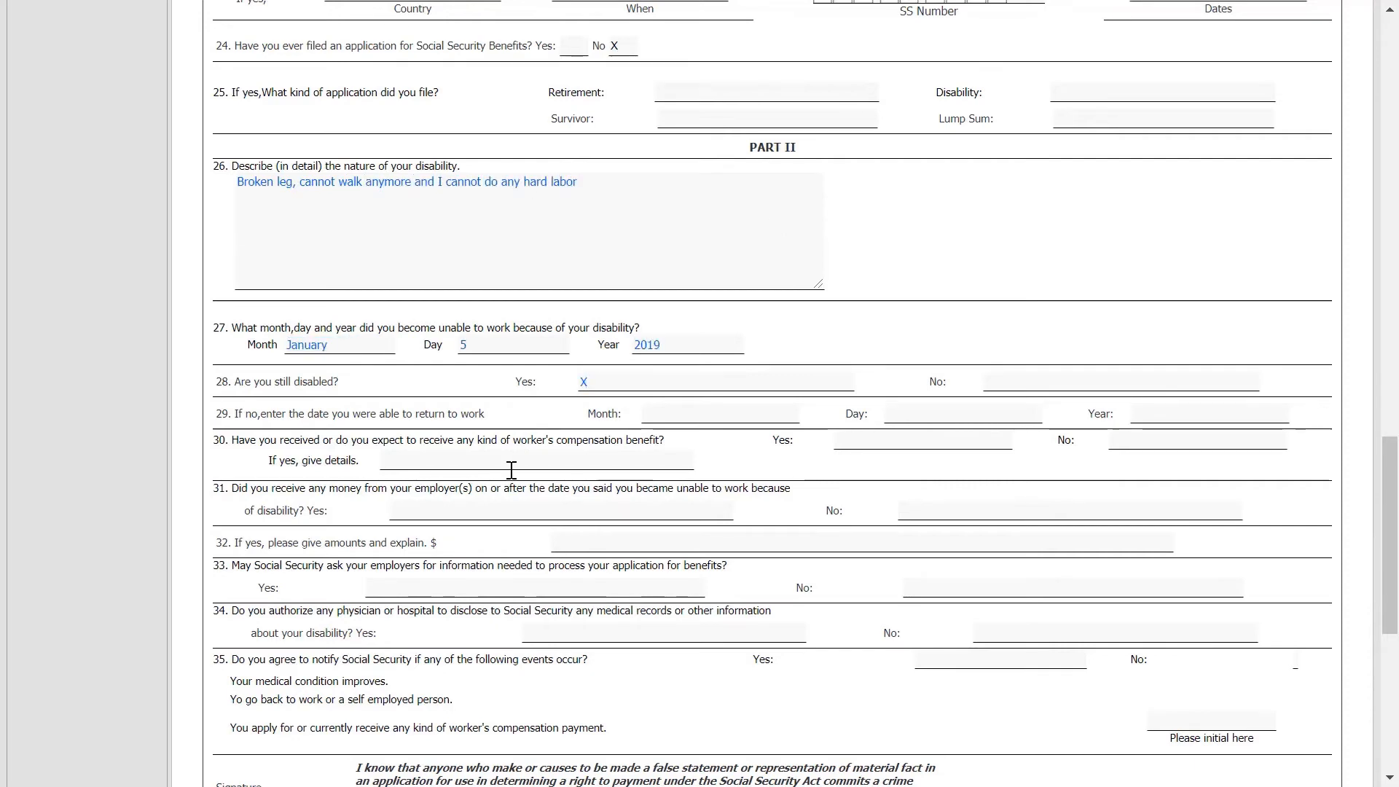
Answer no to worker's compensation and employer payments, and yes to contacting employers.
{"action": "left_click", "coordinate": [1174, 442]}
{"action": "type", "text": "X"}
{"action": "left_click", "coordinate": [951, 506]}
{"action": "type", "text": "X"}
{"action": "left_click", "coordinate": [575, 590]}
{"action": "type", "text": "X"}
{"action": "left_click", "coordinate": [765, 635]}
{"action": "type", "text": "X"}
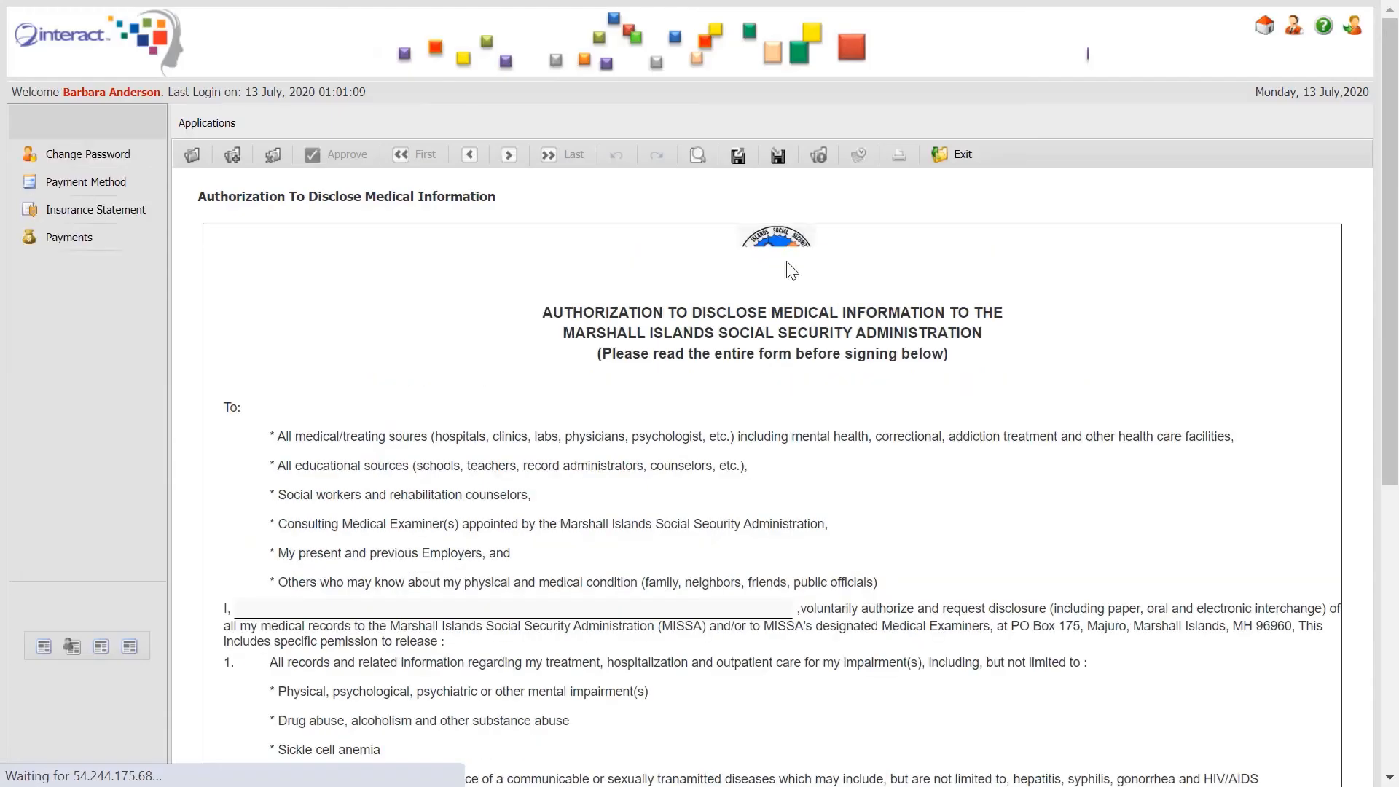
Scroll down from the signed authorization to the blank Medical Source Statement Form.
{"action": "scroll", "coordinate": [704, 321], "scroll_direction": "down", "scroll_amount": 4}
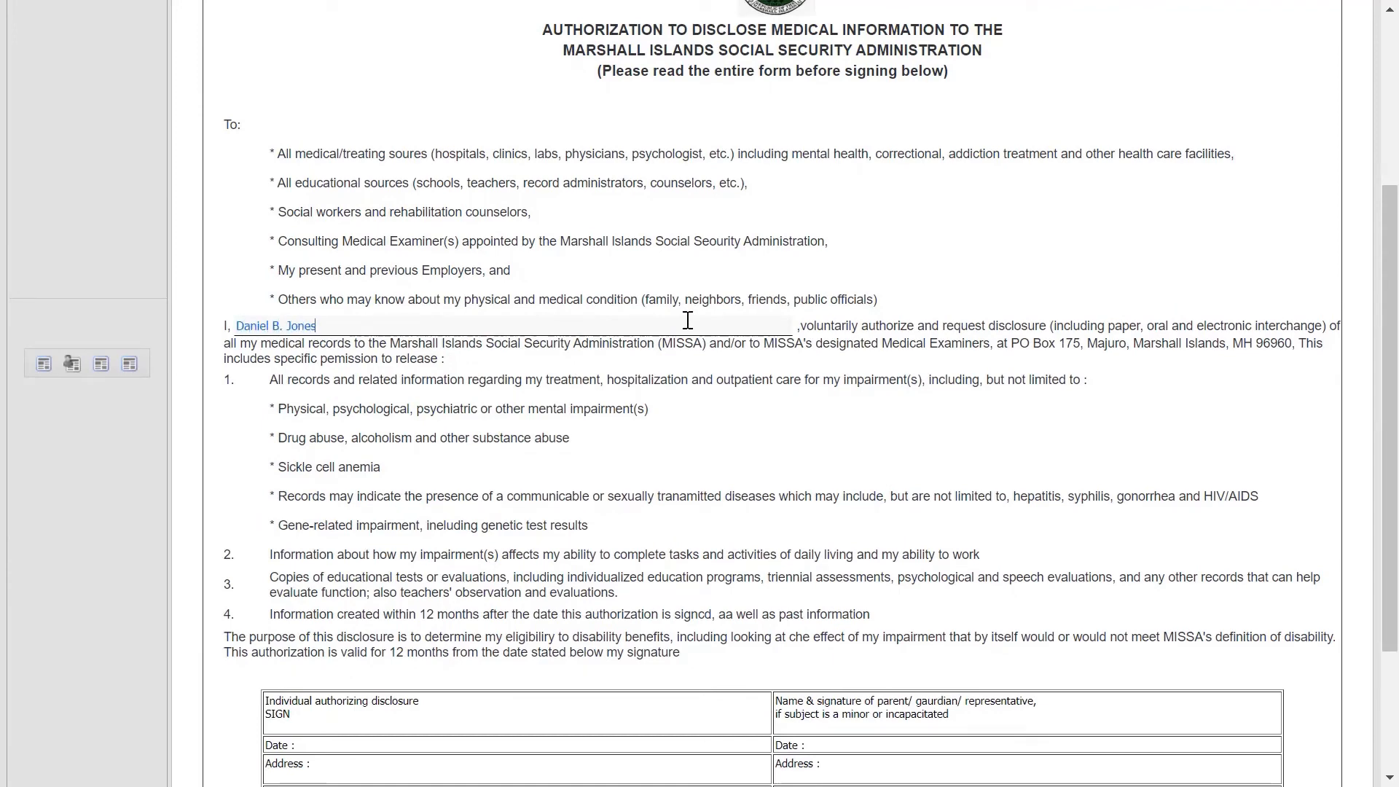
{"action": "left_click_drag", "start_coordinate": [1395, 268], "coordinate": [1394, 191]}
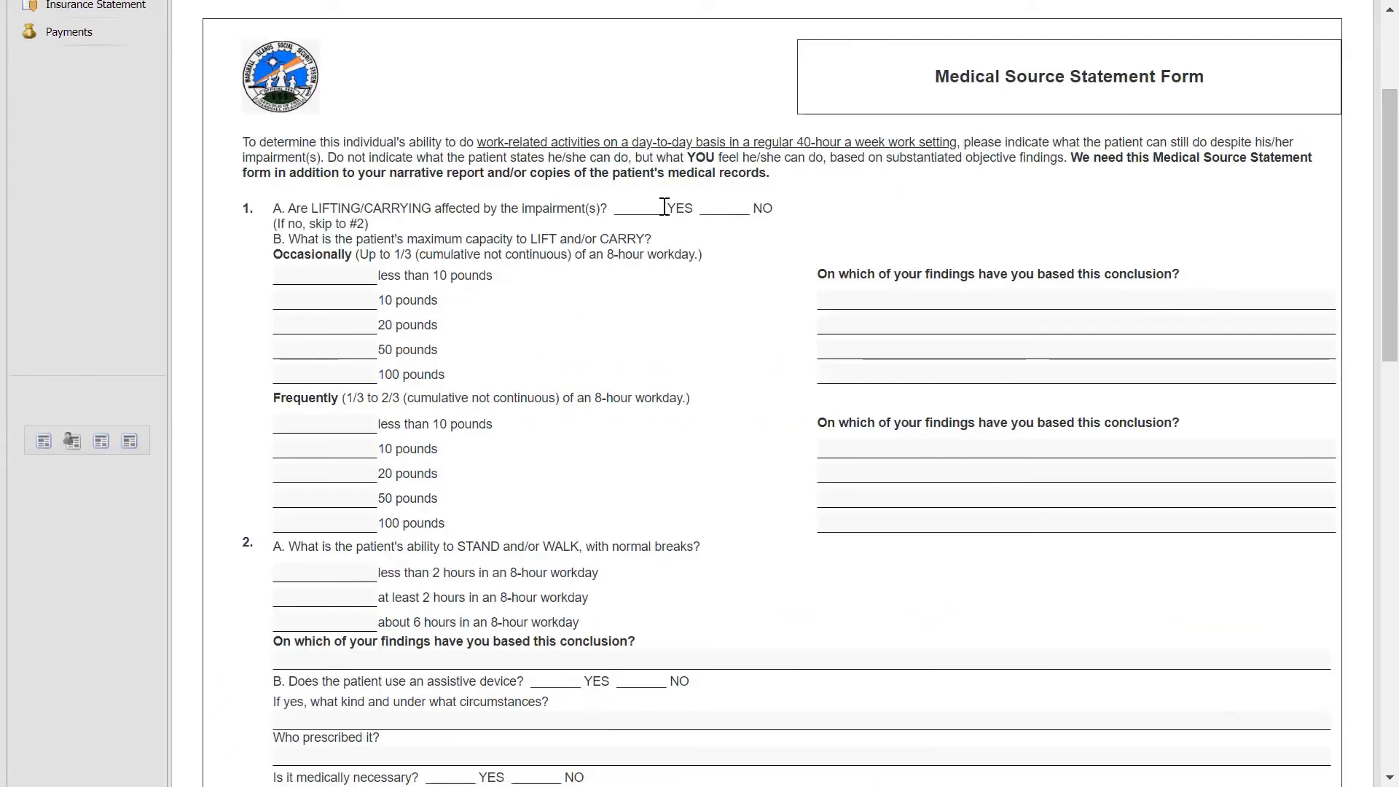
Answer the lifting checklist and enter 'test at Majuro Hospital' as the frequent-lifting finding.
{"action": "left_click", "coordinate": [338, 279]}
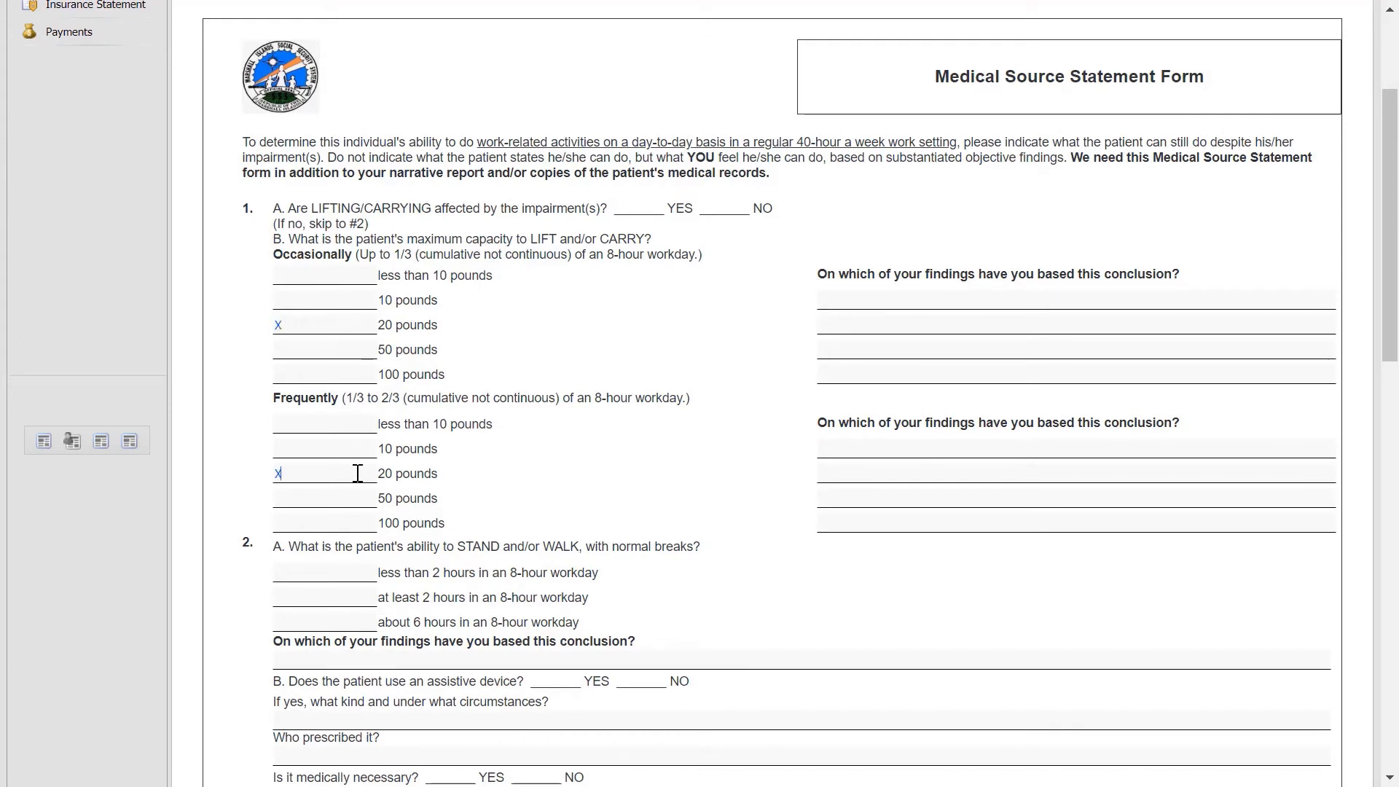
{"action": "left_click", "coordinate": [880, 303]}
{"action": "type", "text": "test at hospital"}
{"action": "left_click", "coordinate": [883, 447]}
{"action": "type", "text": "test at Majuro Hosp"}
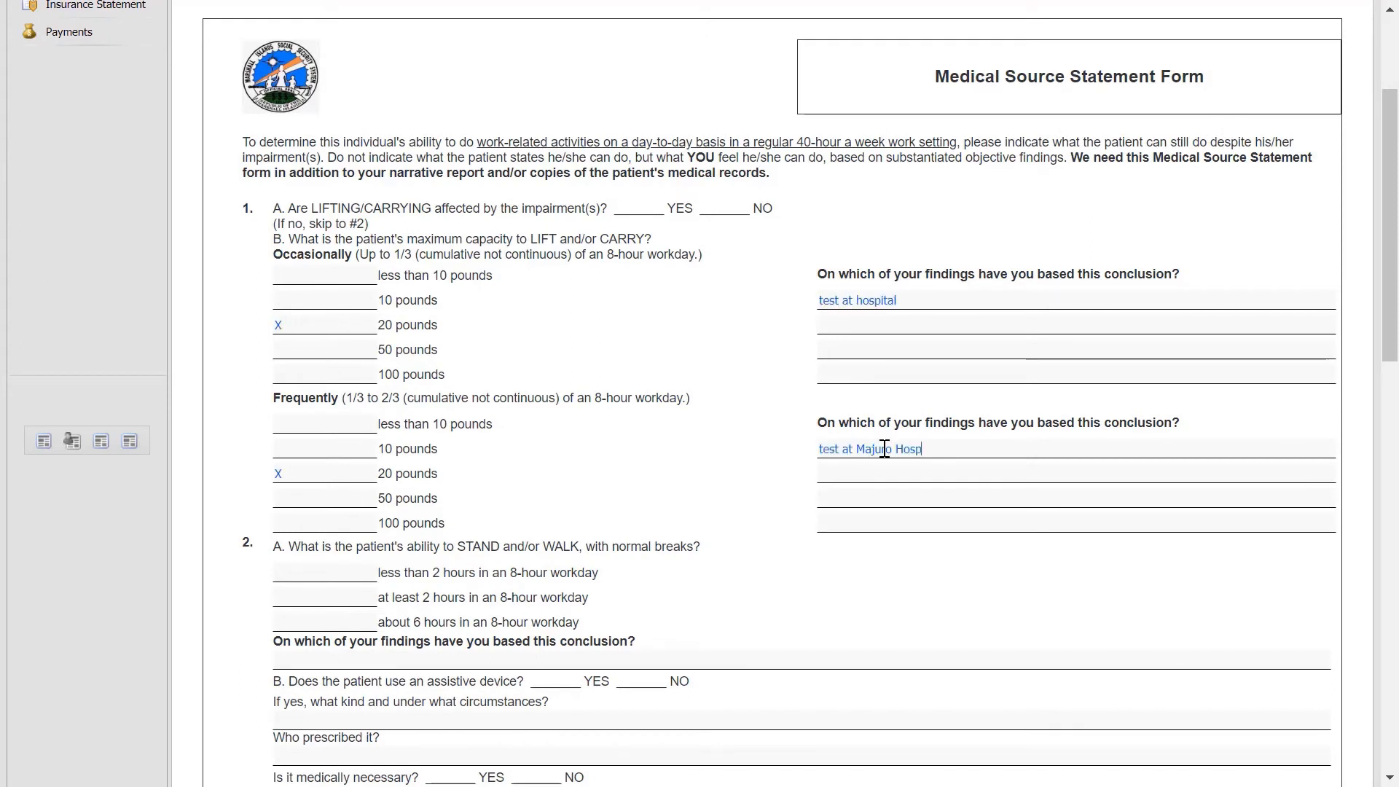
{"action": "type", "text": "ital"}
Mark X for standing/walking less than 2 hours.
{"action": "scroll", "coordinate": [884, 448], "scroll_direction": "down", "scroll_amount": 4}
{"action": "left_click", "coordinate": [314, 276]}
{"action": "type", "text": "X"}
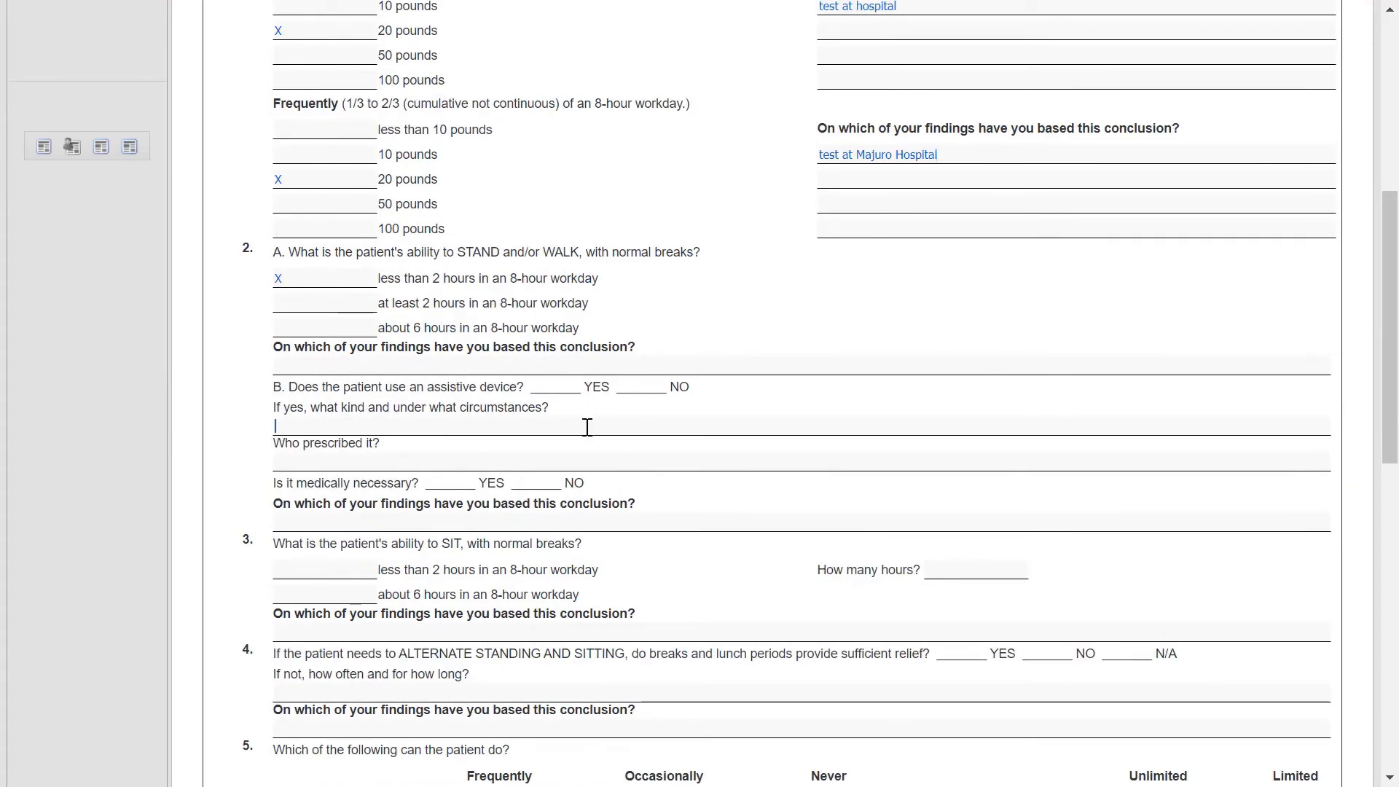
{"action": "left_click_drag", "start_coordinate": [1389, 319], "coordinate": [1391, 117]}
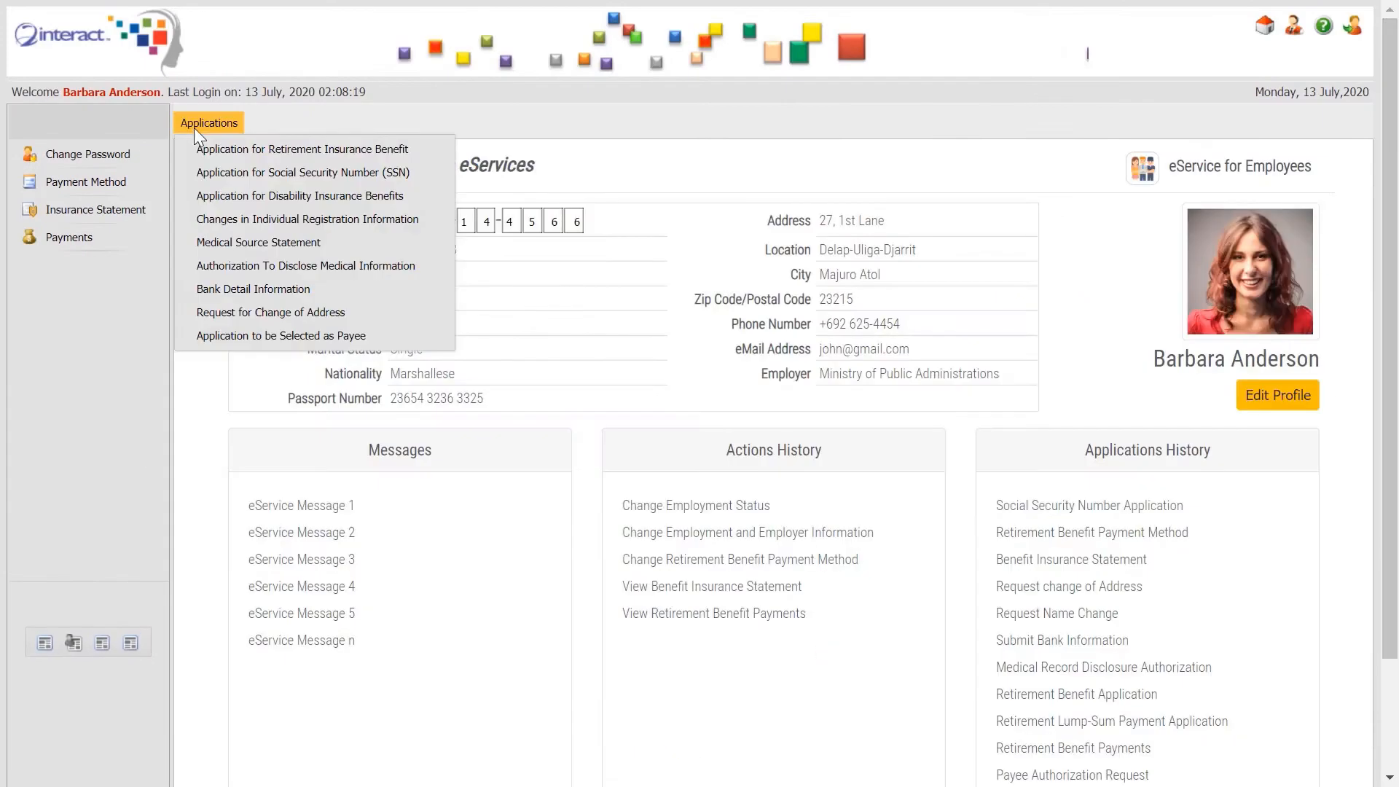
Open Bank Detail Information and enter the beneficiary and complete account name.
{"action": "left_click", "coordinate": [336, 296]}
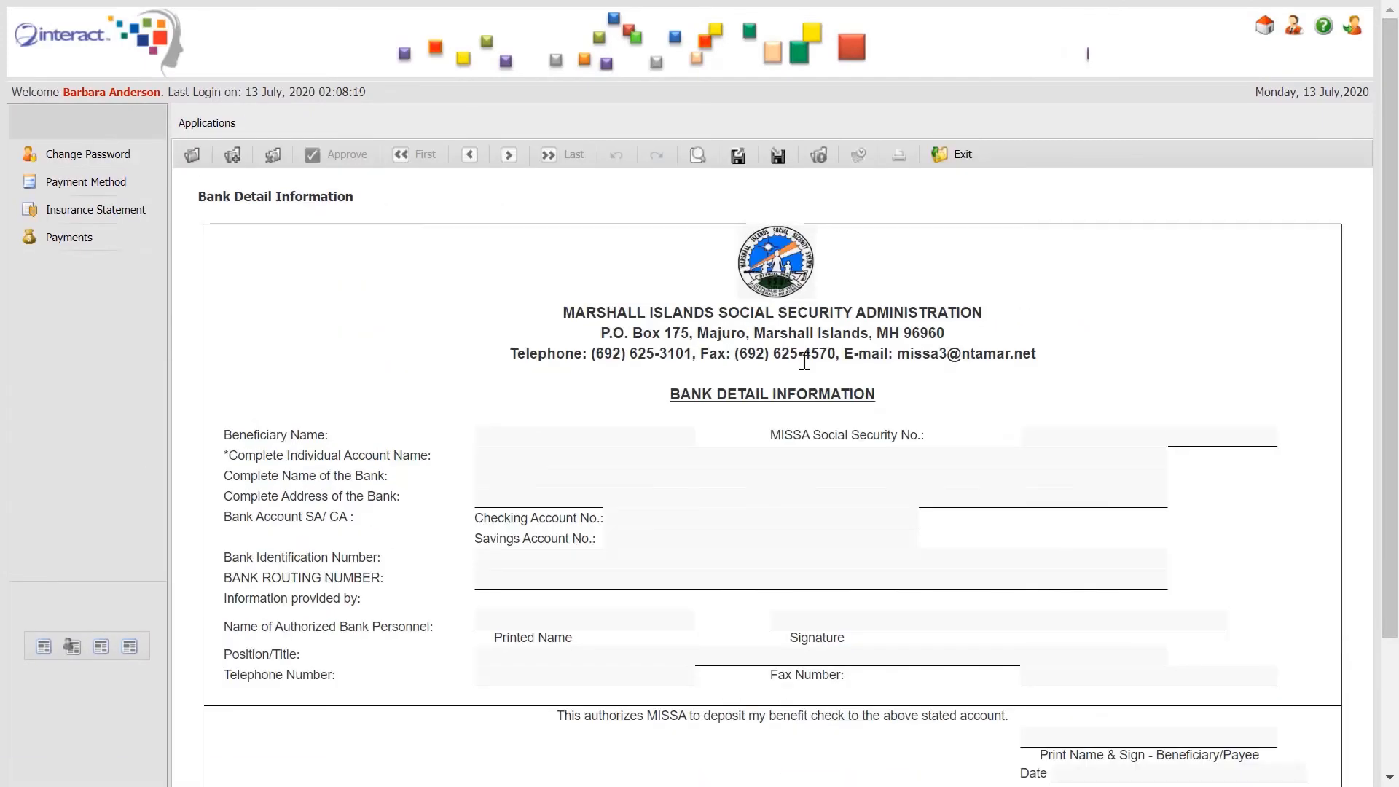
{"action": "left_click", "coordinate": [534, 433]}
{"action": "left_click", "coordinate": [530, 463]}
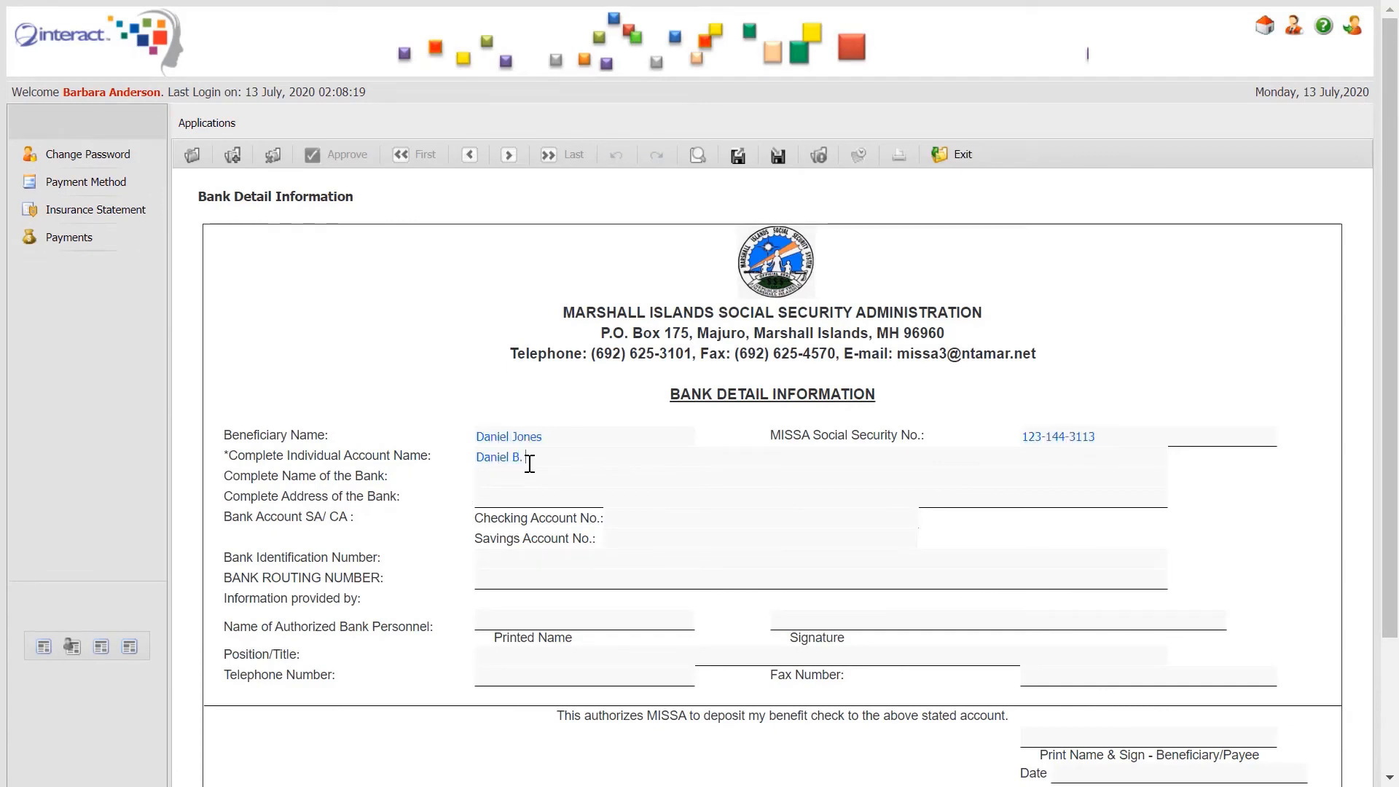
Enter Bank of Guam, its Majuro address, and the checking and savings account numbers.
{"action": "key", "text": "Tab"}
{"action": "type", "text": "Bank of Guam"}
{"action": "key", "text": "Tab"}
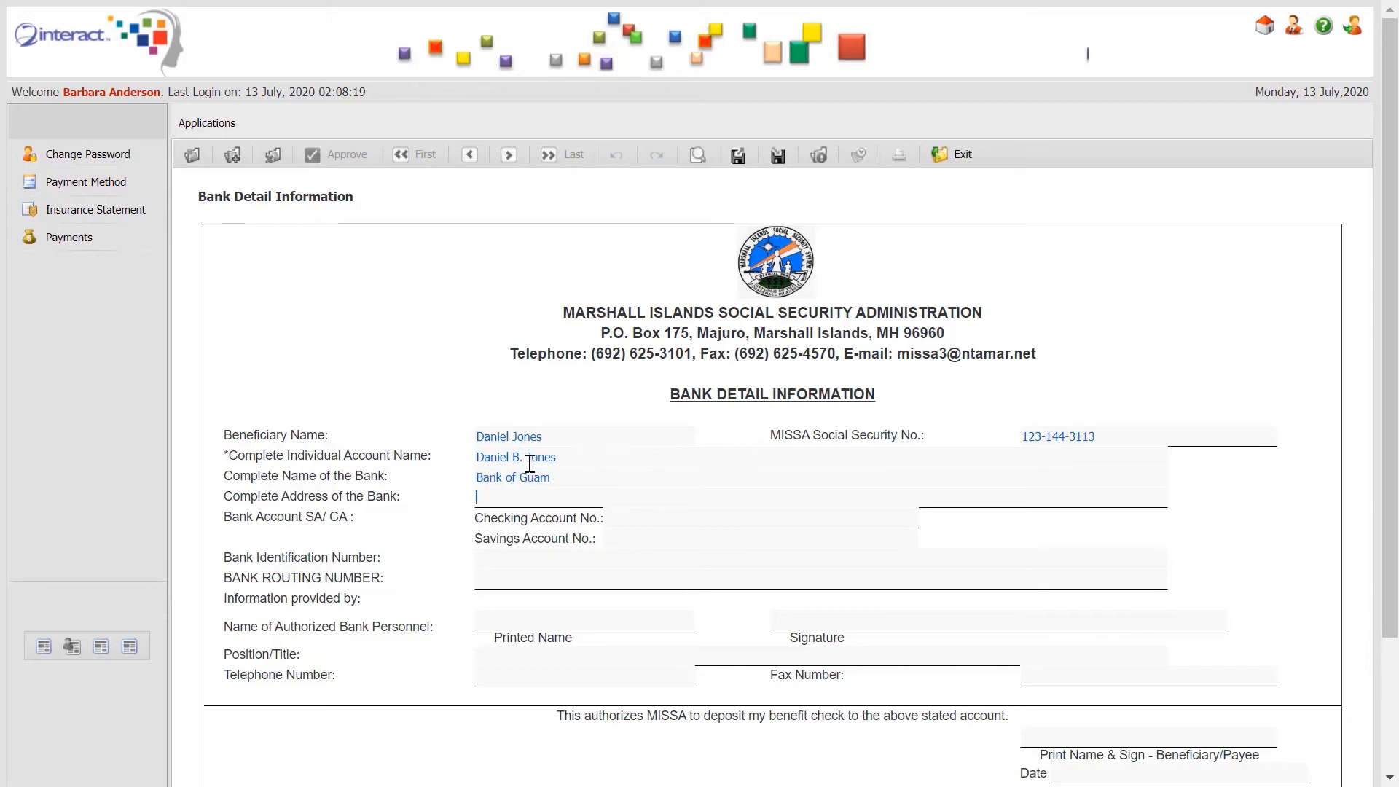
{"action": "type", "text": "Lagoon Road, Majuro, MH"}
{"action": "key", "text": "Tab"}
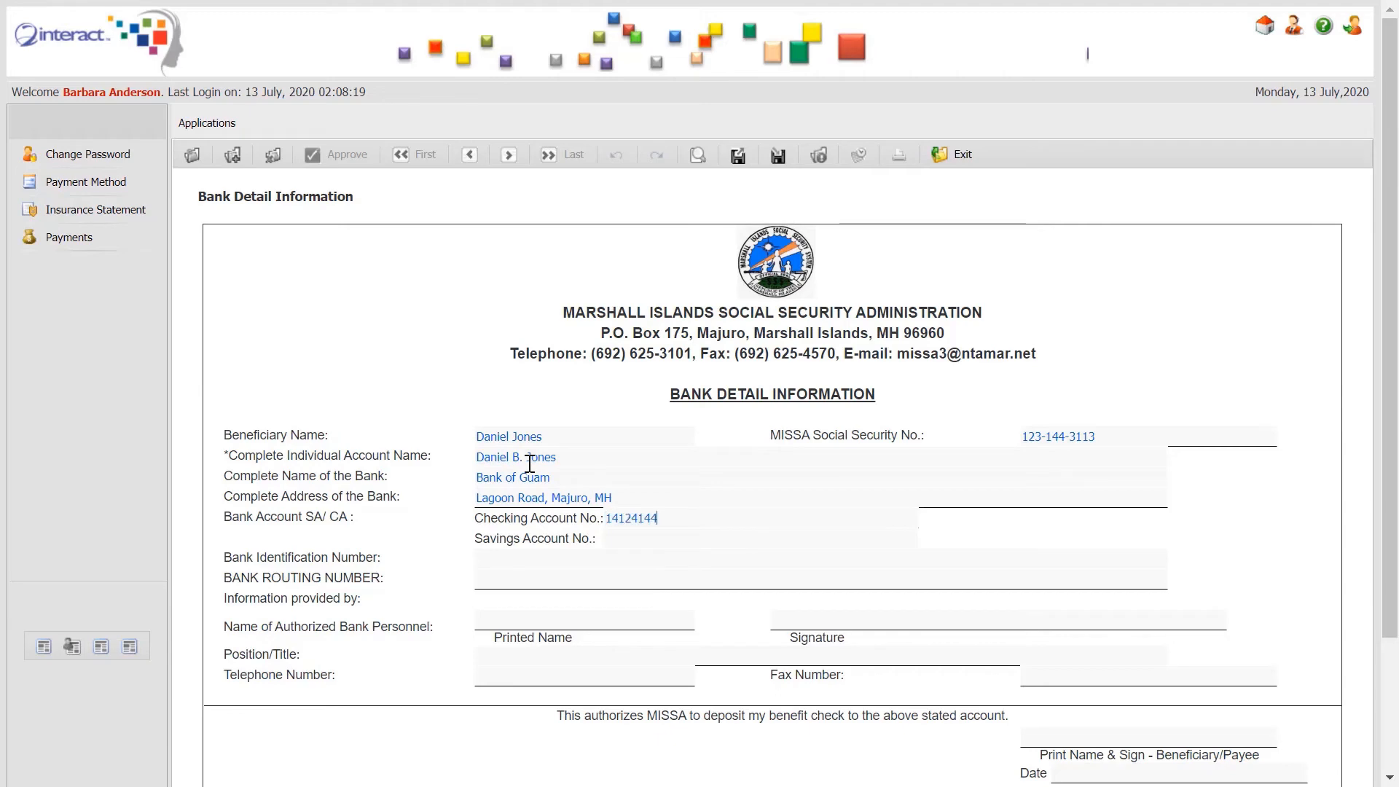
{"action": "key", "text": "Tab"}
{"action": "scroll", "coordinate": [962, 565], "scroll_direction": "down", "scroll_amount": 2}
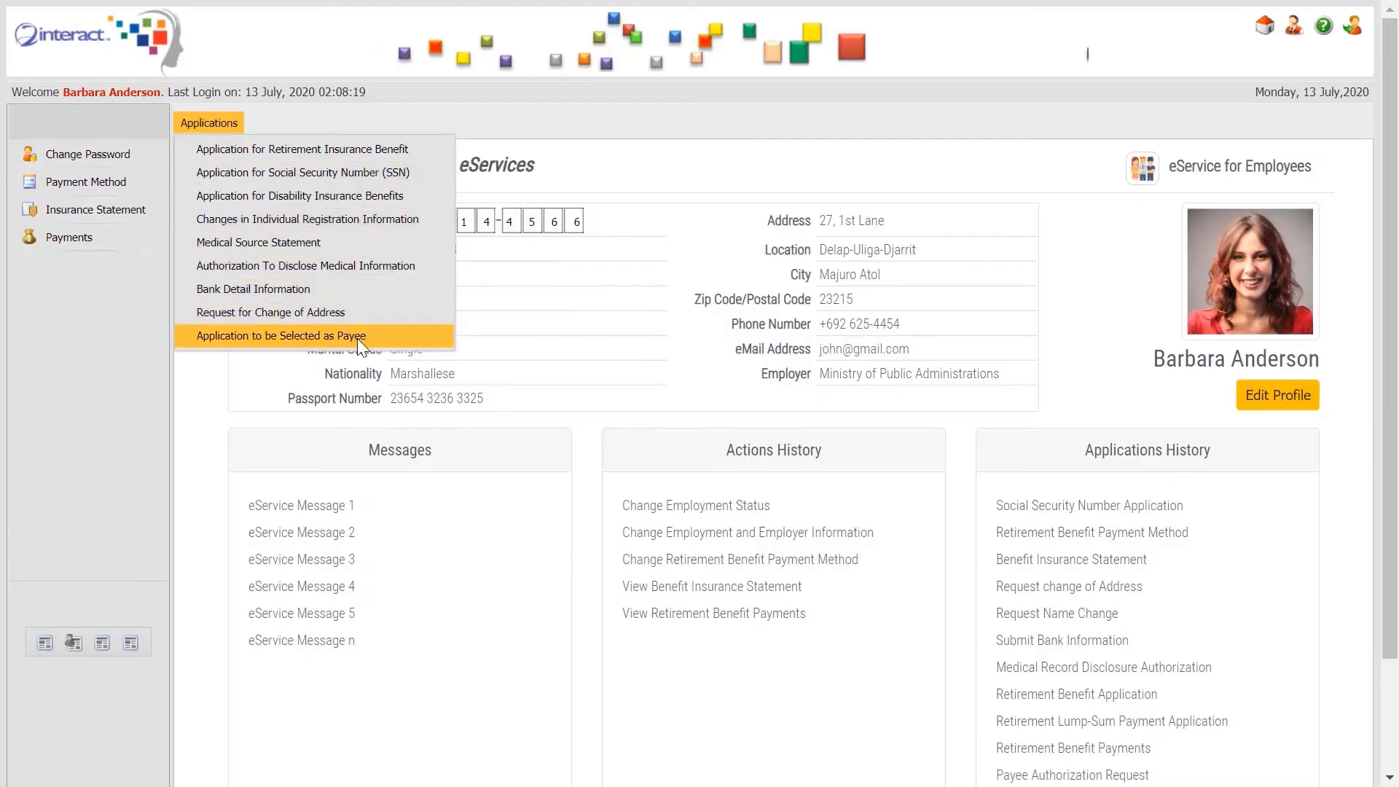
On the payee application, enter the entitled person with their SSN, then the payee's name and SSN.
{"action": "left_click", "coordinate": [358, 340]}
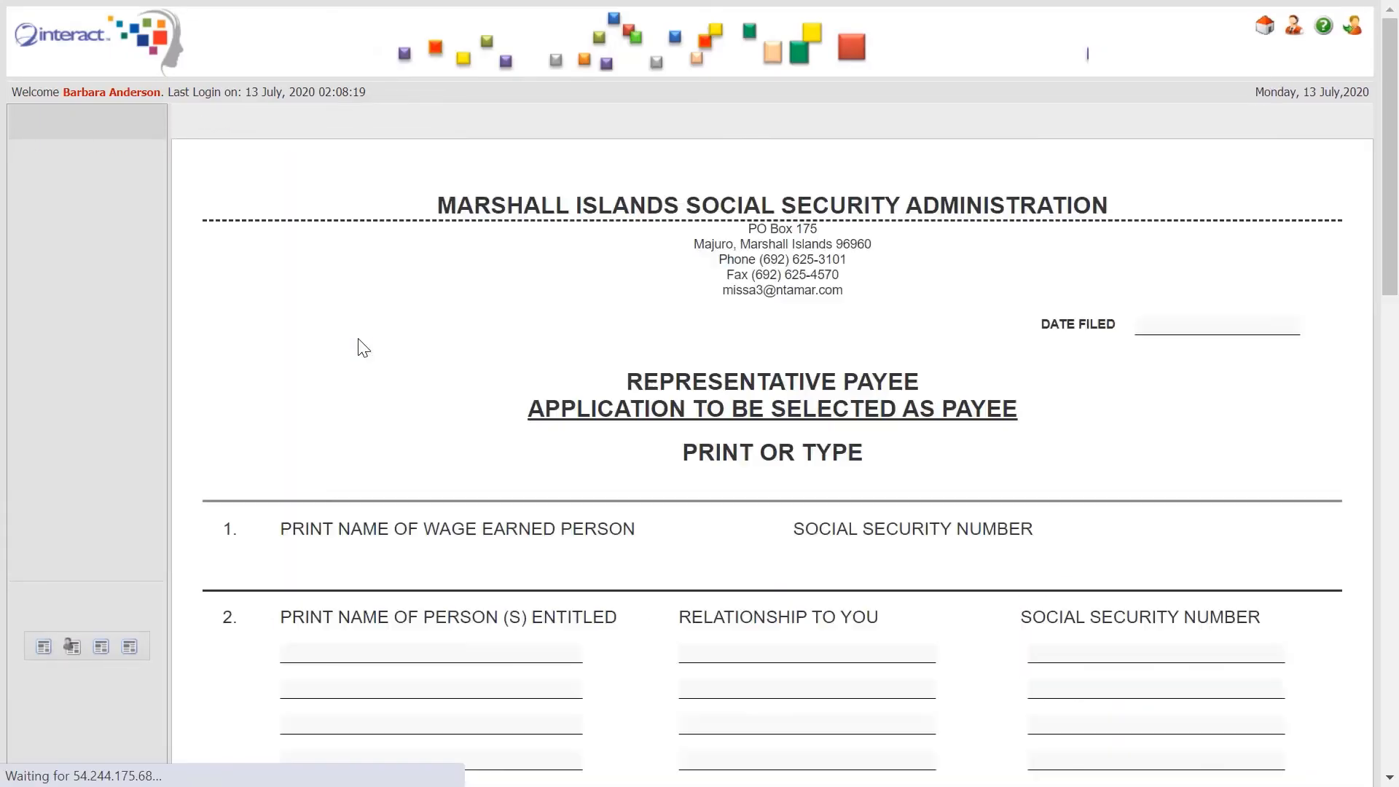
{"action": "left_click", "coordinate": [528, 531]}
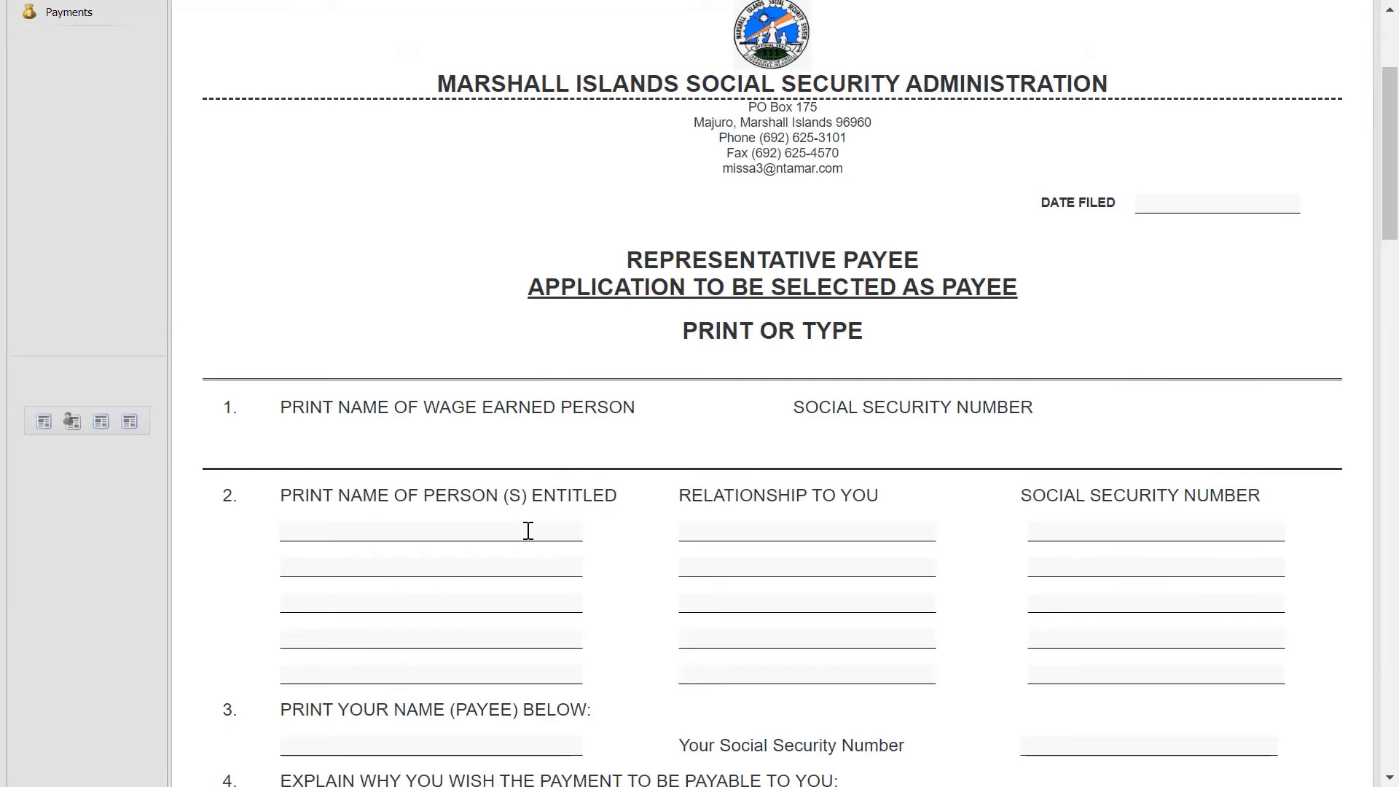
{"action": "key", "text": "Tab"}
{"action": "left_click_drag", "start_coordinate": [1389, 191], "coordinate": [1389, 247]}
{"action": "left_click", "coordinate": [560, 488]}
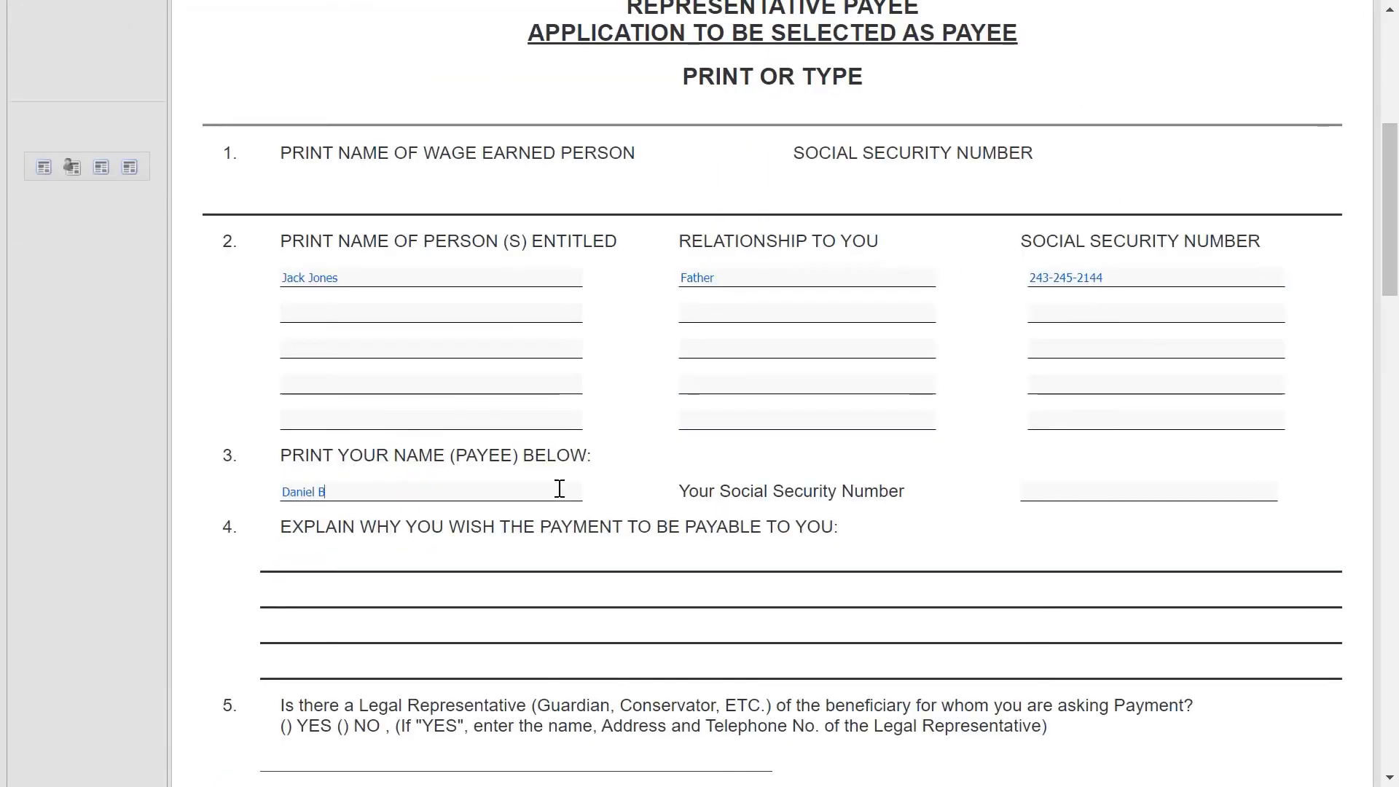
{"action": "key", "text": "Tab"}
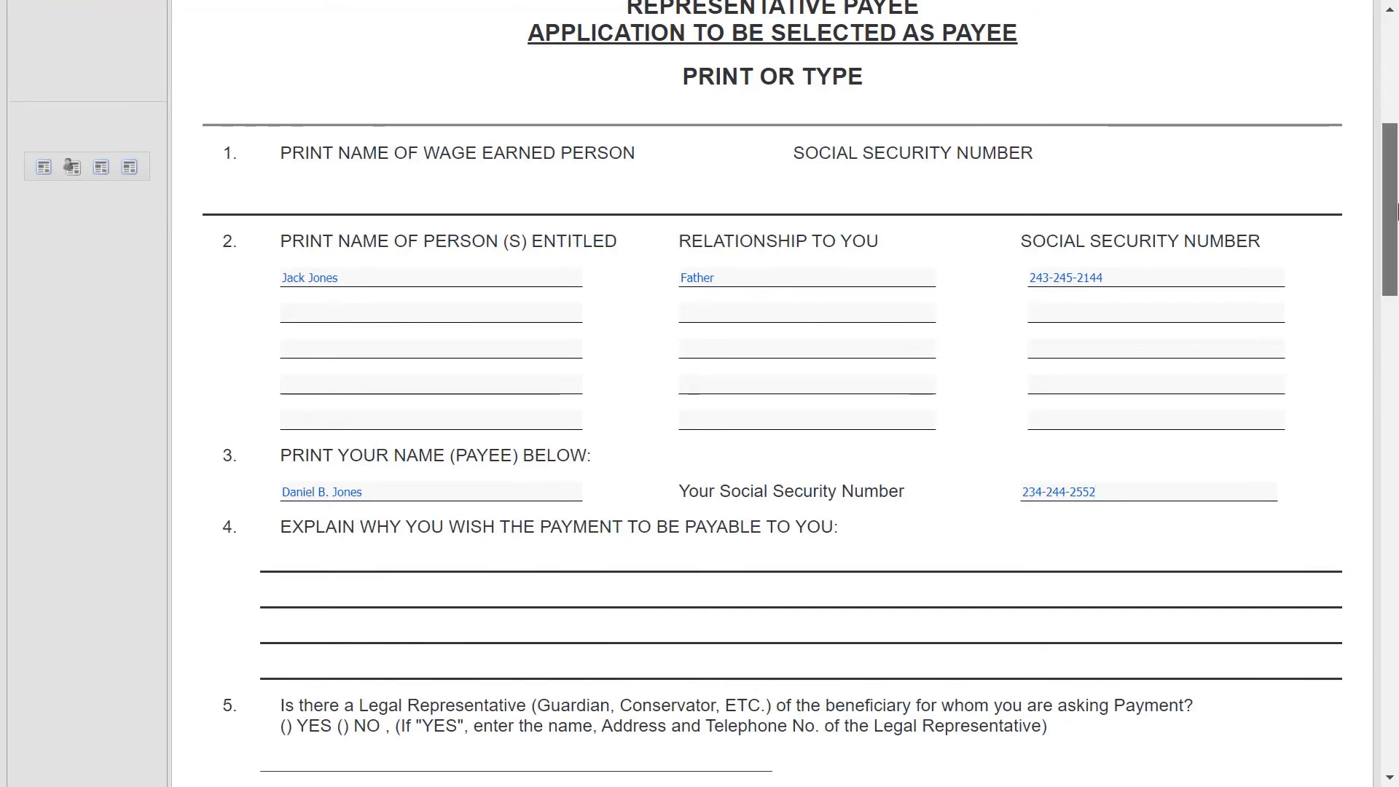
{"action": "left_click_drag", "start_coordinate": [1397, 208], "coordinate": [1398, 29]}
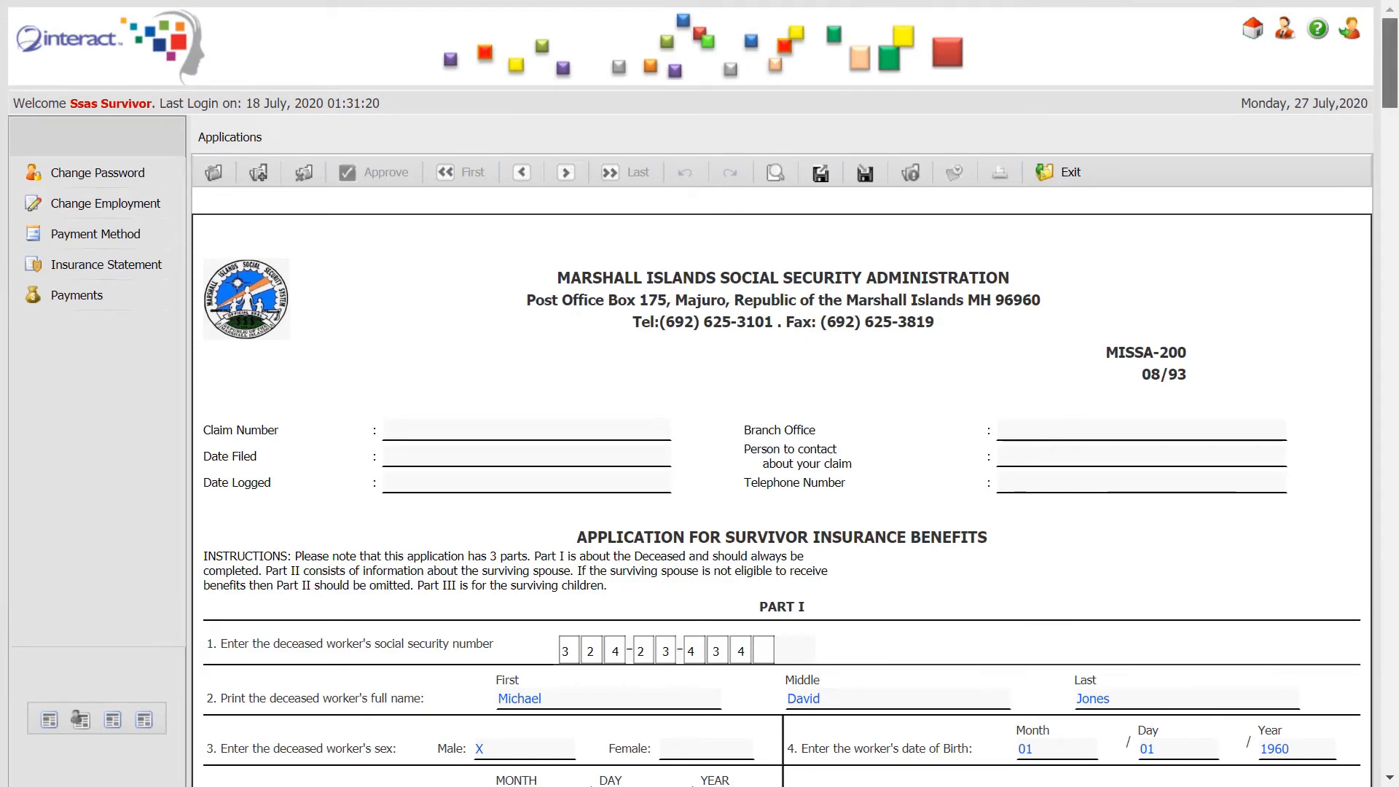
Choose the Lump-Sum Death Payment application from the list and start a new form.
{"action": "mouse_move", "coordinate": [1392, 70]}
{"action": "left_mouse_down"}
{"action": "mouse_move", "coordinate": [1396, 656]}
{"action": "mouse_move", "coordinate": [1396, 36]}
{"action": "left_mouse_up"}
{"action": "left_click", "coordinate": [203, 124]}
{"action": "left_click", "coordinate": [292, 196]}
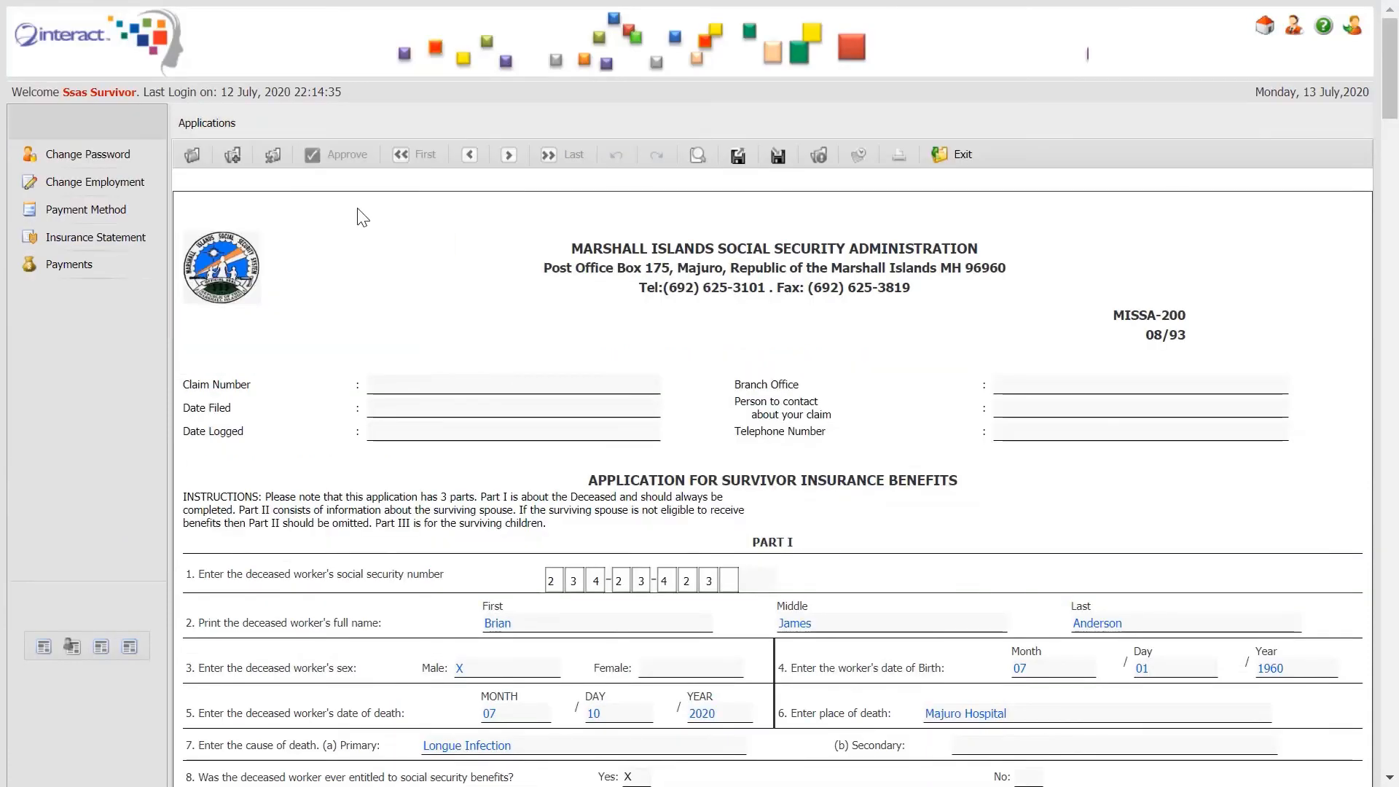
{"action": "left_click", "coordinate": [733, 703]}
{"action": "scroll", "coordinate": [743, 699], "scroll_direction": "down", "scroll_amount": 20}
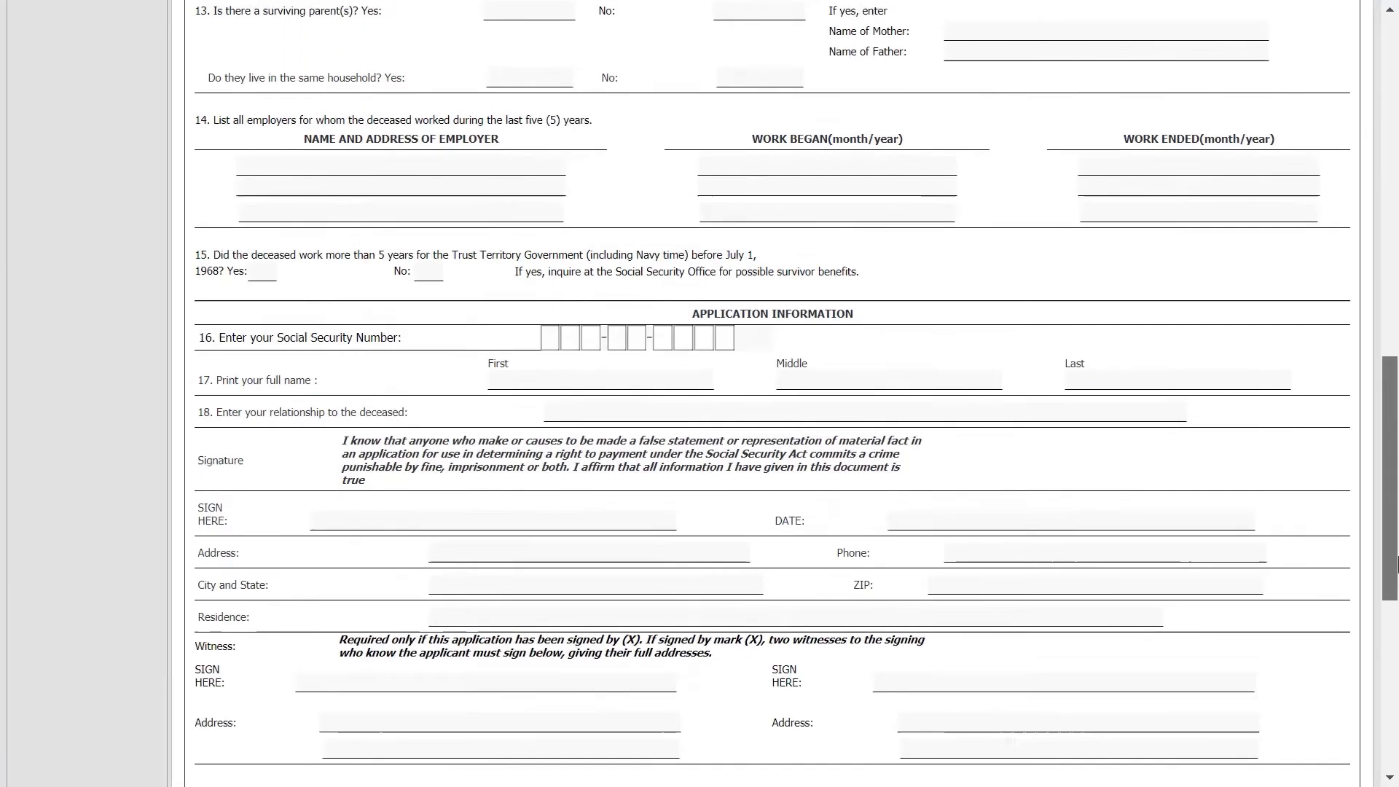
{"action": "scroll", "coordinate": [604, 513], "scroll_direction": "up", "scroll_amount": 20}
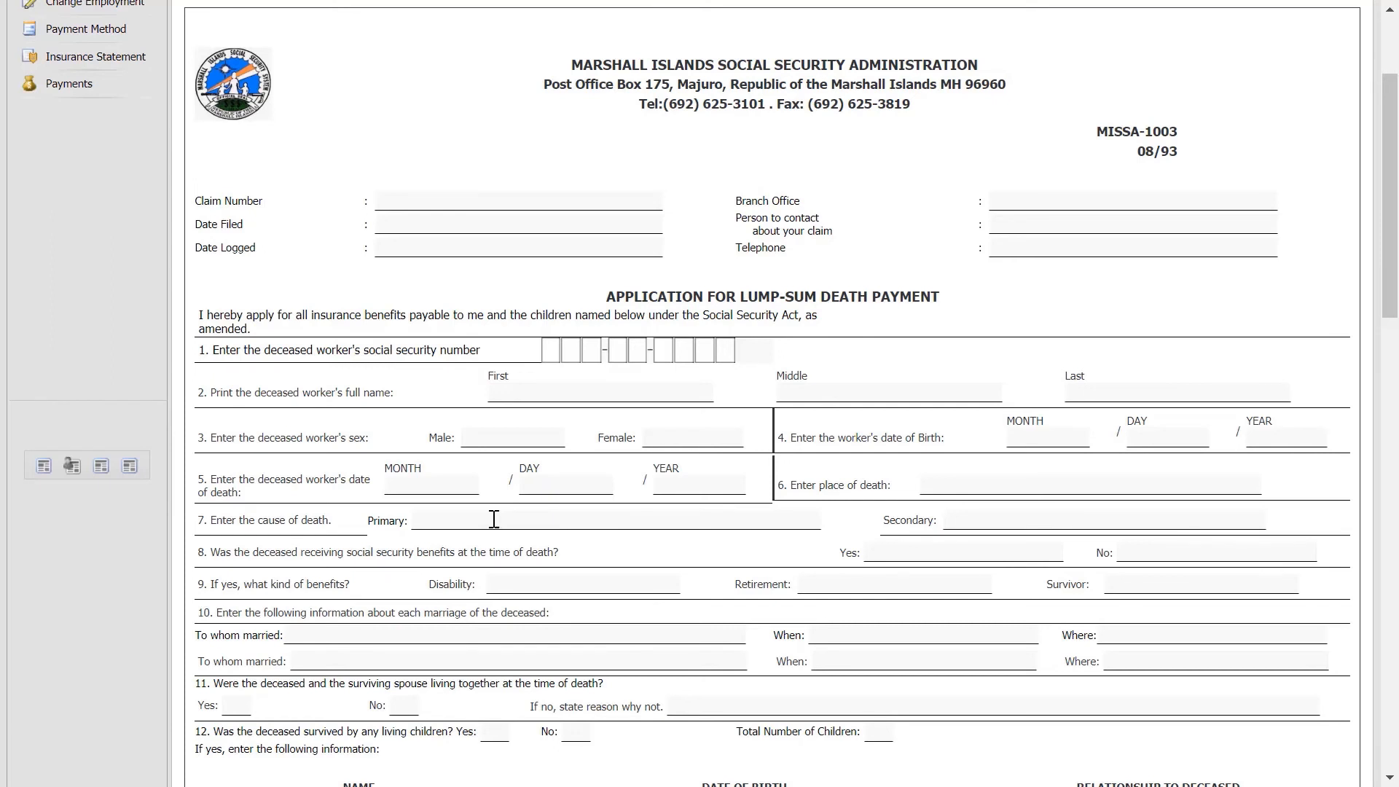
{"action": "left_click", "coordinate": [551, 349]}
{"action": "type", "text": "234234234"}
{"action": "key", "text": "Tab"}
{"action": "key", "text": "Tab"}
{"action": "key", "text": "Tab"}
Fill in birth date 04/04/1965 and death date May 05, 2020.
{"action": "key", "text": "Tab"}
{"action": "type", "text": "X"}
{"action": "key", "text": "Tab"}
{"action": "left_click", "coordinate": [1059, 429]}
{"action": "type", "text": "04"}
{"action": "key", "text": "Tab"}
{"action": "type", "text": "04\t19"}
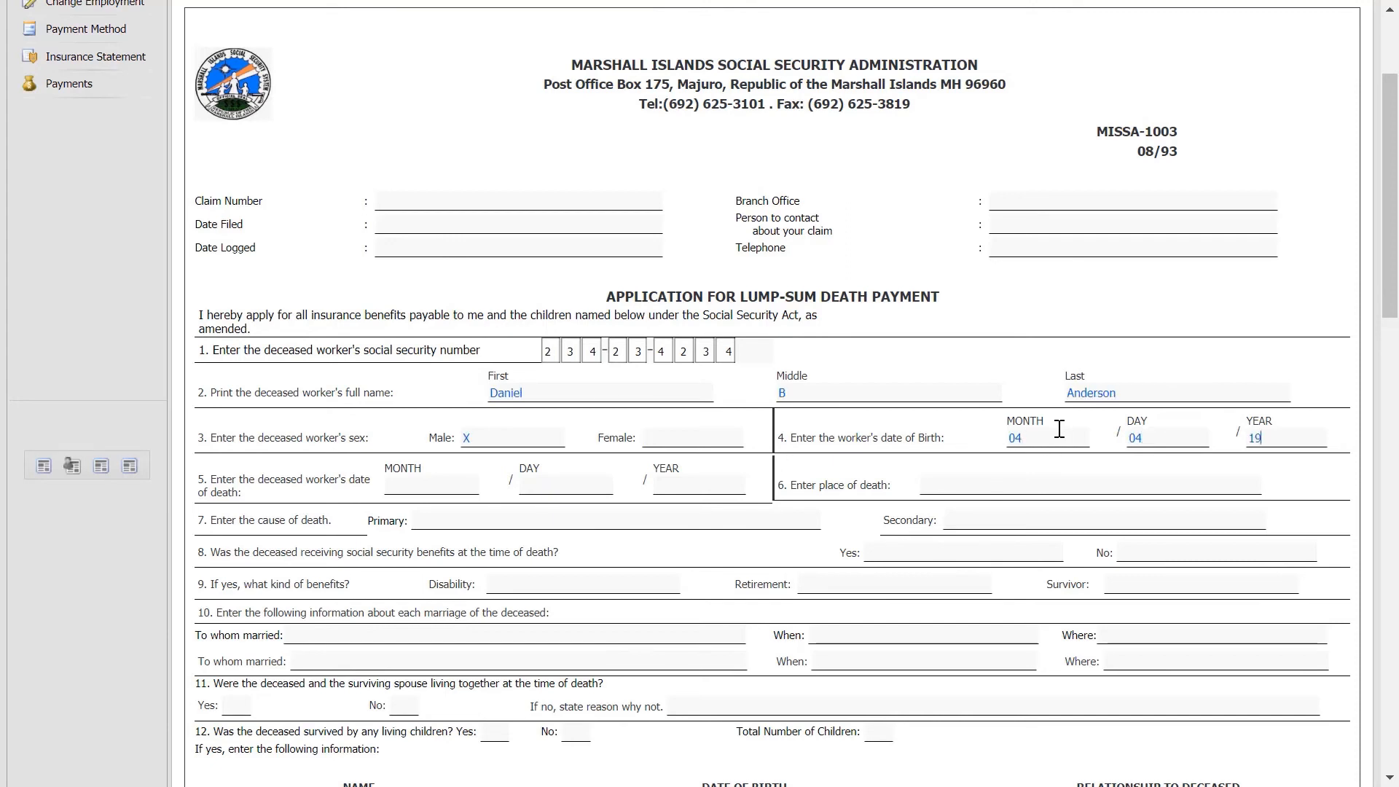
{"action": "type", "text": "65"}
{"action": "key", "text": "Tab"}
{"action": "type", "text": "May"}
{"action": "key", "text": "Tab"}
{"action": "type", "text": "05"}
{"action": "key", "text": "Tab"}
{"action": "type", "text": "2020"}
Record place of death as Majuro Hospital and cause as Lung Infection.
{"action": "key", "text": "Tab"}
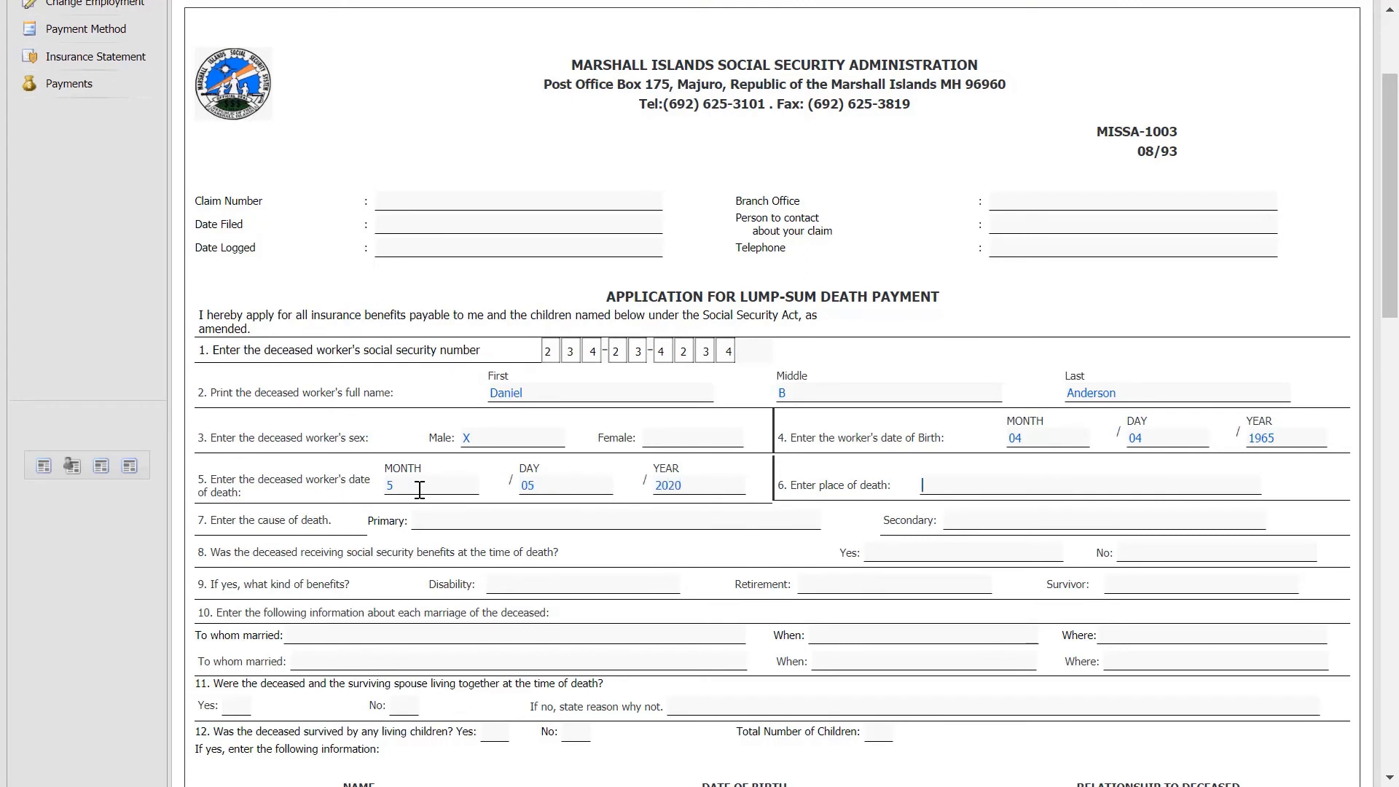
{"action": "type", "text": "Majuro Hospital"}
{"action": "key", "text": "Tab"}
{"action": "type", "text": "Lo"}
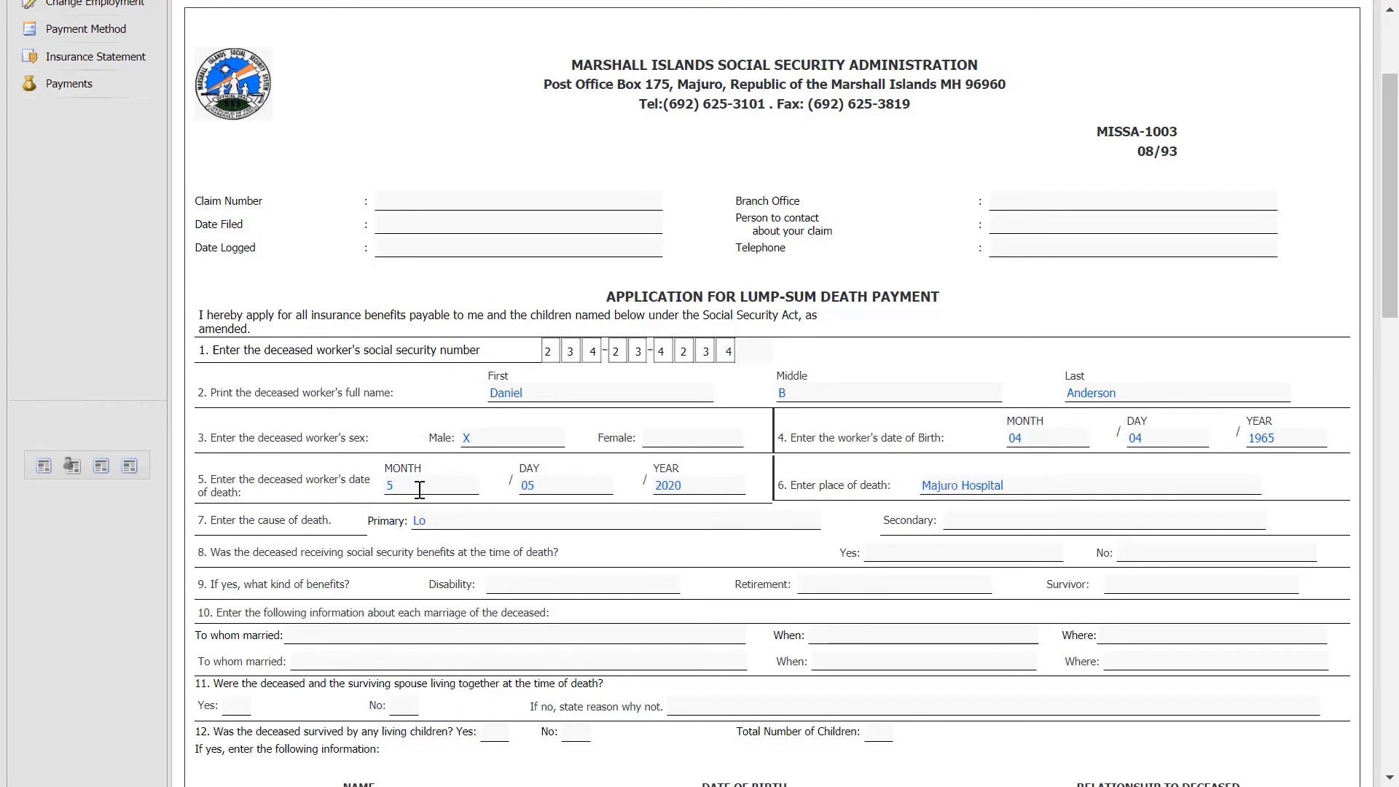
{"action": "type", "text": "ng Infection"}
{"action": "key", "text": "Tab"}
Answer question 8 with No for prior benefits, moving a stray X out of the Yes box.
{"action": "type", "text": "X"}
{"action": "key", "text": "Tab"}
{"action": "left_click", "coordinate": [892, 560]}
{"action": "key", "text": "BackSpace"}
{"action": "key", "text": "Tab"}
{"action": "type", "text": "X"}
{"action": "key", "text": "Tab"}
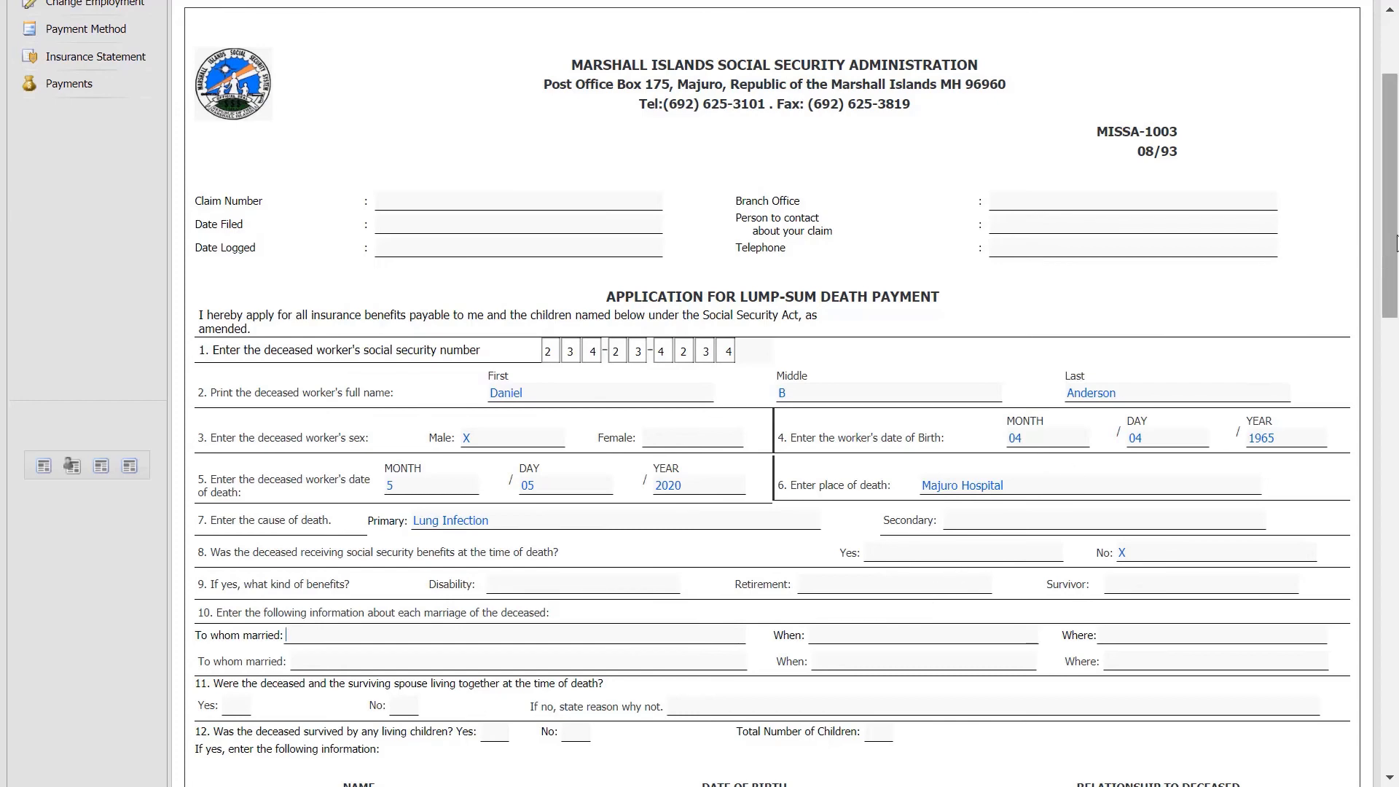
{"action": "scroll", "coordinate": [1391, 248], "scroll_direction": "down", "scroll_amount": 1}
{"action": "left_click_drag", "start_coordinate": [1397, 240], "coordinate": [1388, 164]}
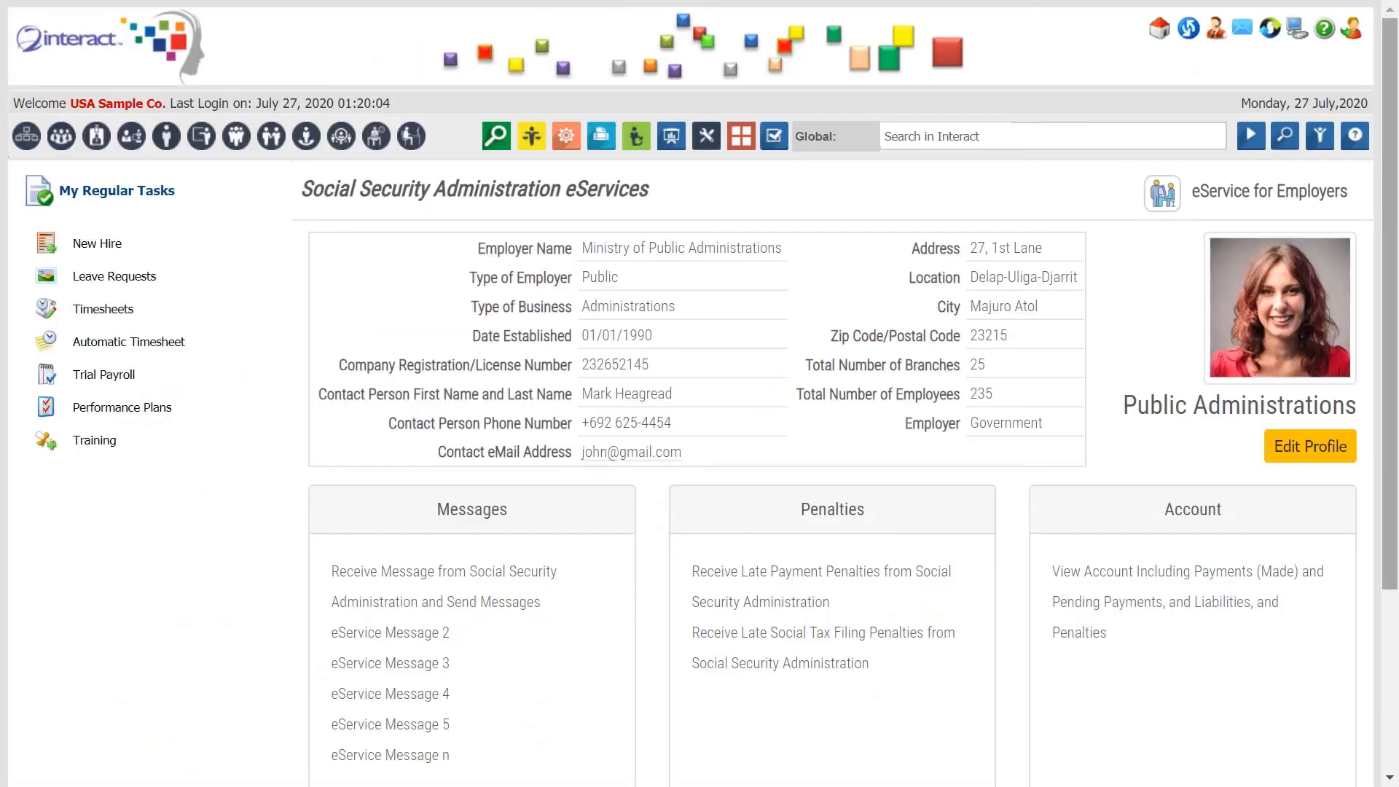
Bring the Activity > Social Security > Social Security Tax Payments options into view.
{"action": "mouse_move", "coordinate": [1391, 210]}
{"action": "left_mouse_down"}
{"action": "mouse_move", "coordinate": [1392, 238]}
{"action": "mouse_move", "coordinate": [1397, 210]}
{"action": "left_mouse_up"}
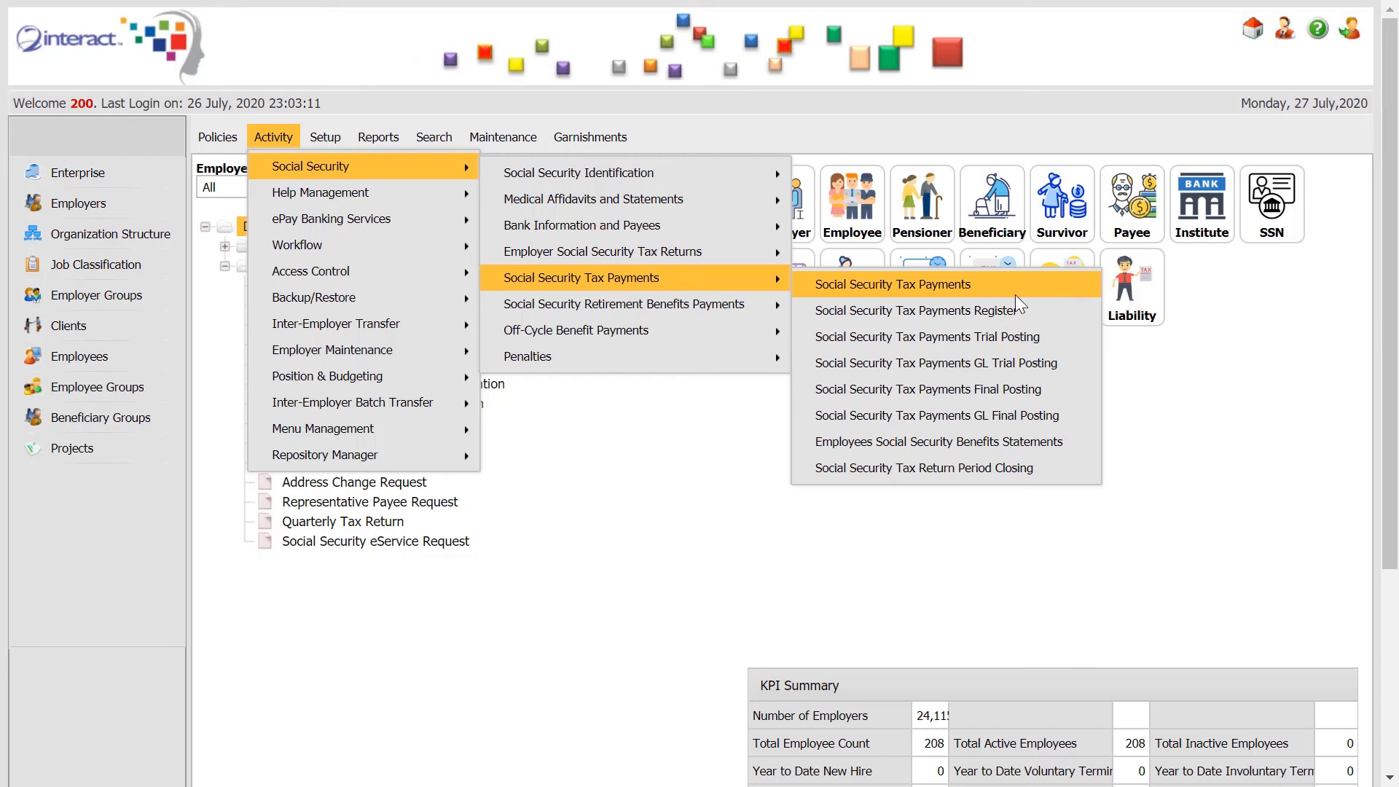
Review the Retirement Benefits Payments and Off-Cycle Benefit Payments menu options, ending on the employer eServices dashboard.
{"action": "mouse_move", "coordinate": [775, 313]}
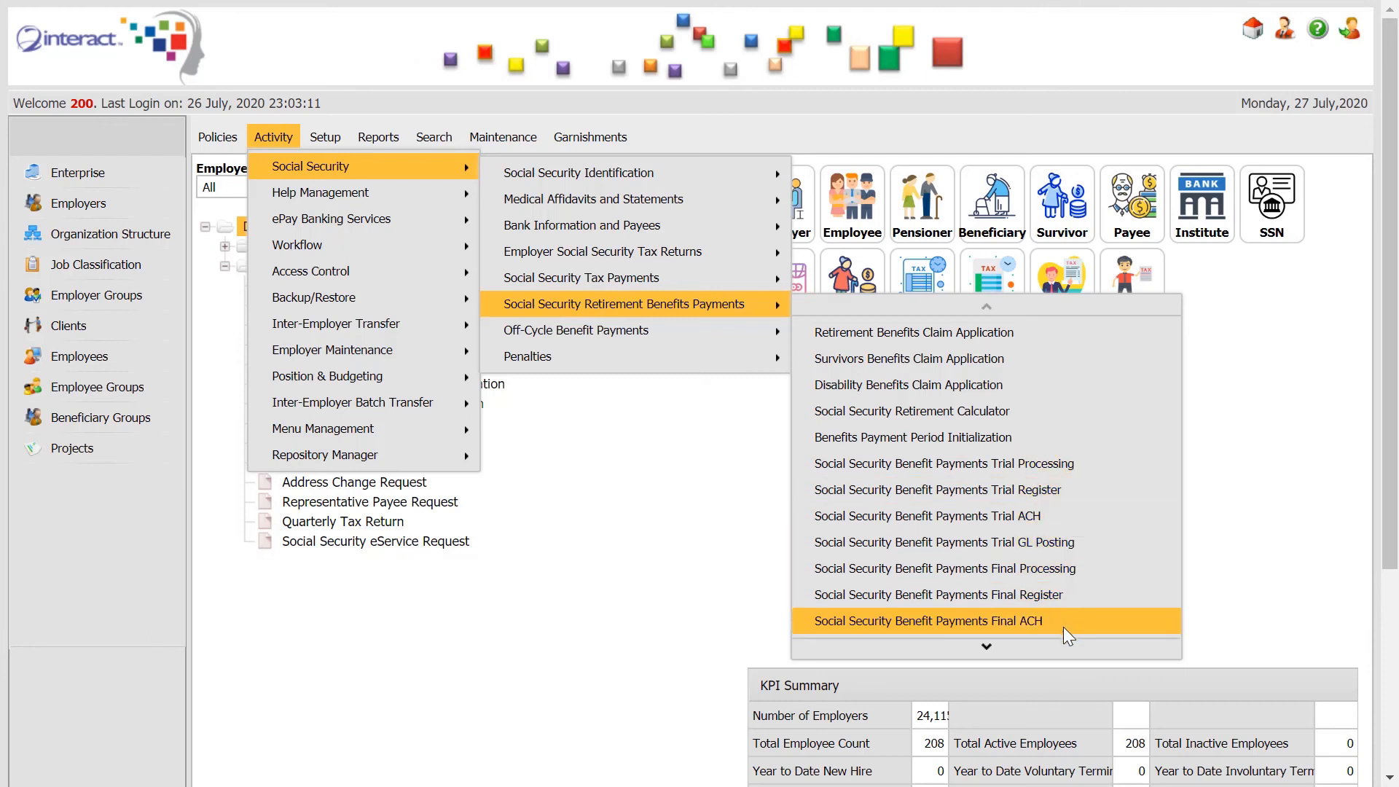
{"action": "mouse_move", "coordinate": [1068, 642]}
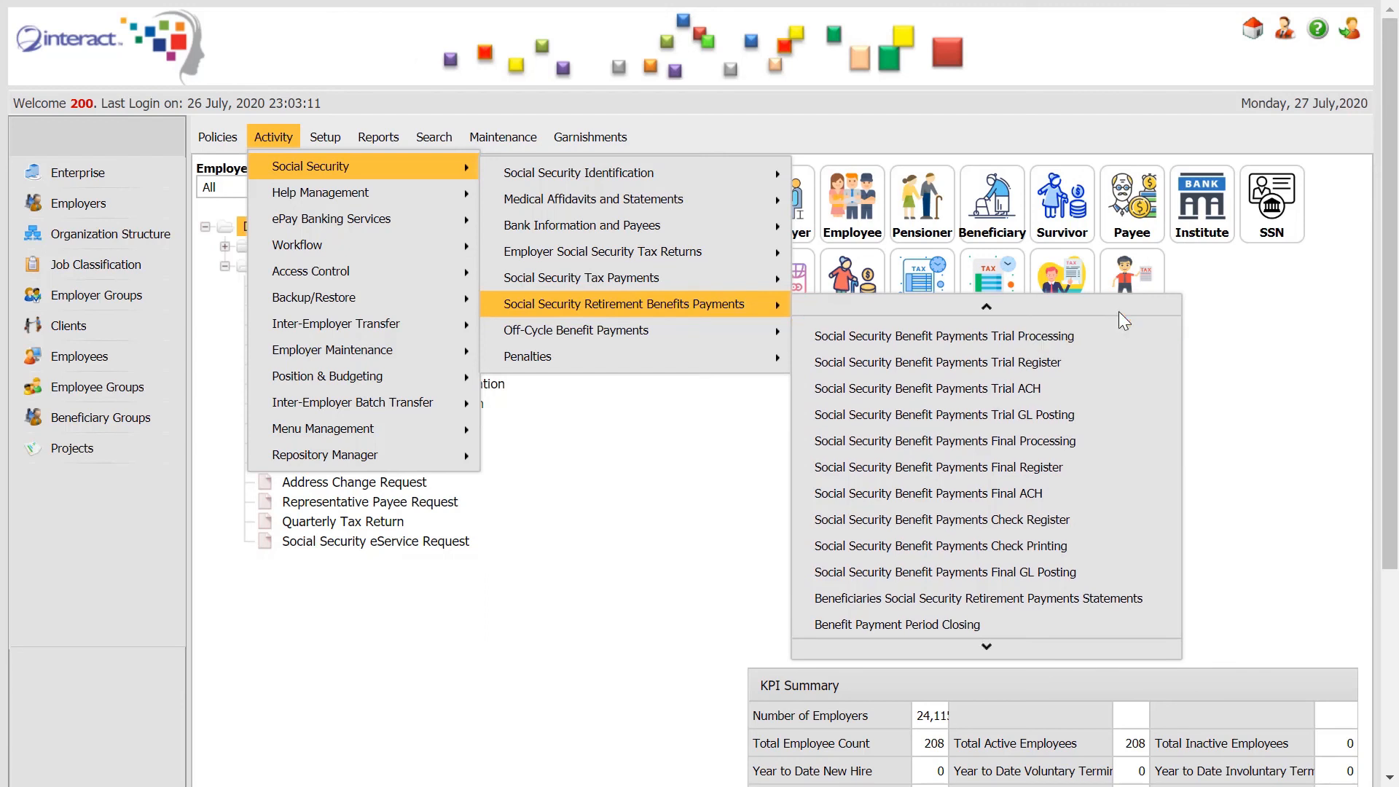
{"action": "mouse_move", "coordinate": [1118, 310]}
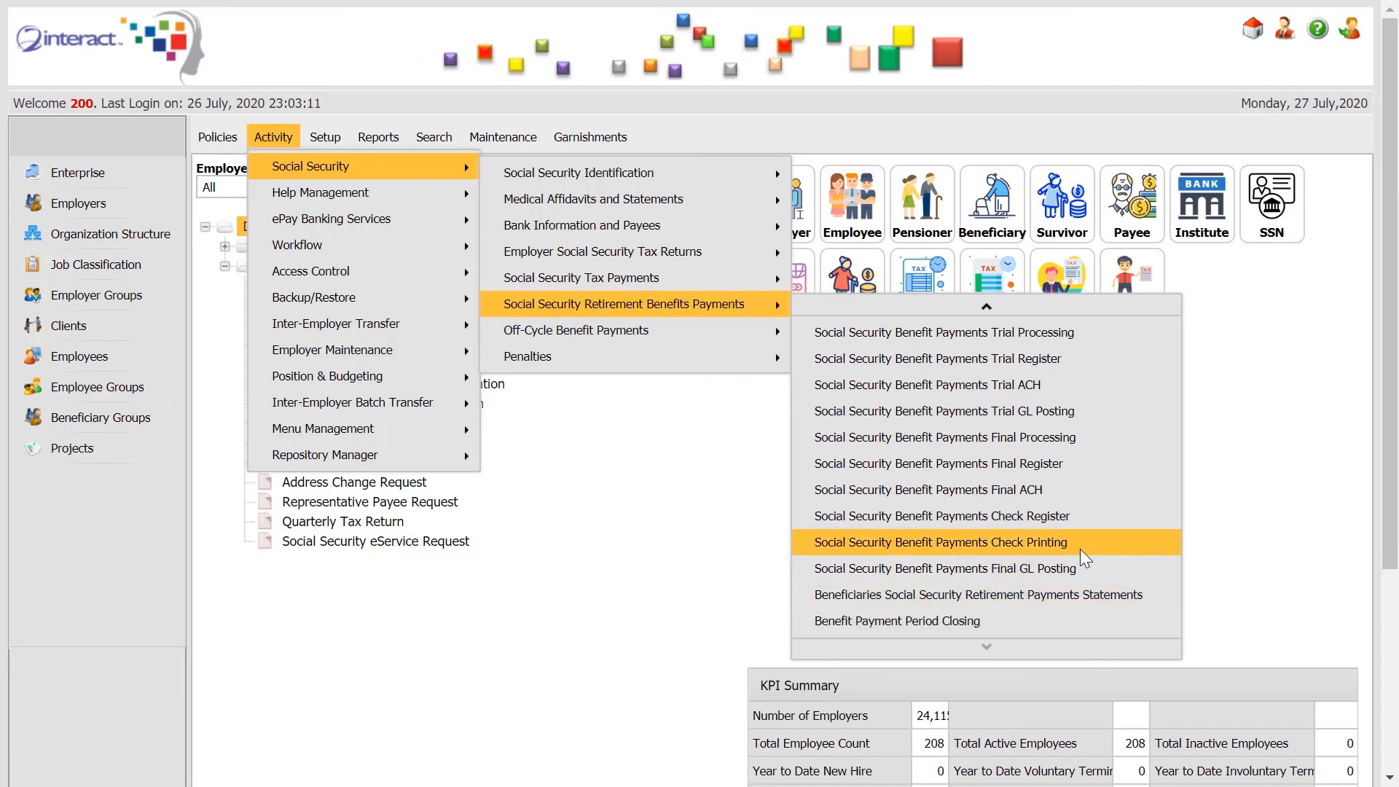
{"action": "mouse_move", "coordinate": [770, 340]}
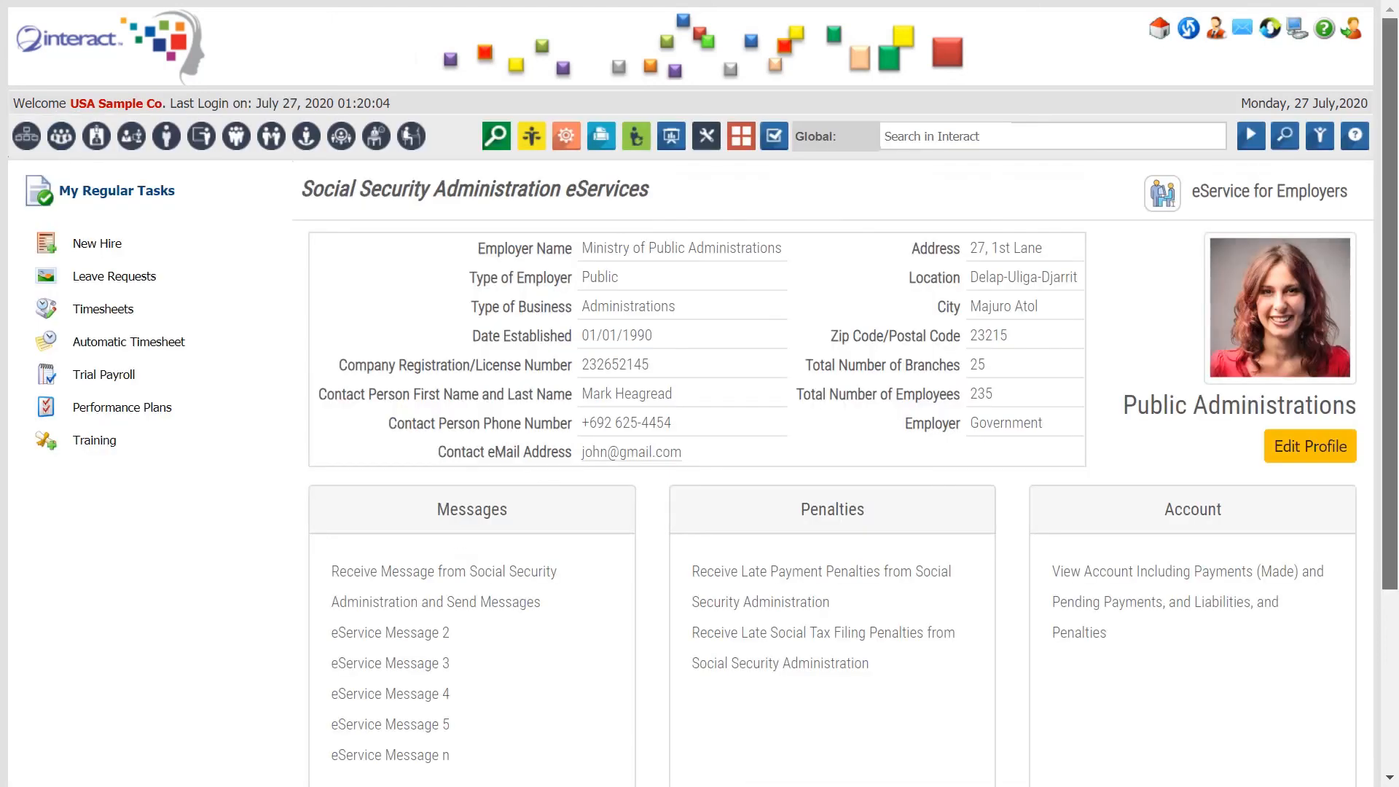
{"action": "scroll", "coordinate": [1397, 277], "scroll_direction": "down", "scroll_amount": 1}
{"action": "scroll", "coordinate": [1398, 277], "scroll_direction": "up", "scroll_amount": 1}
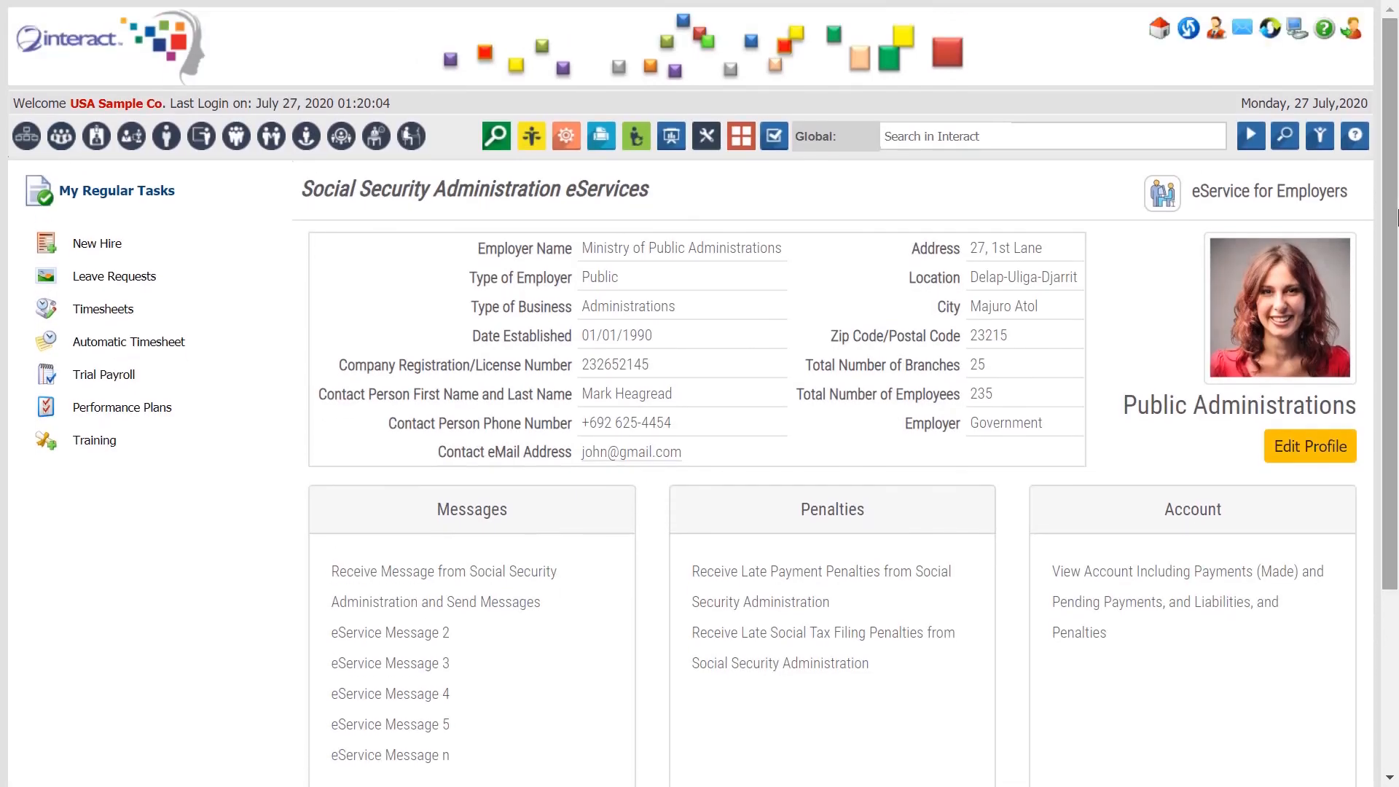